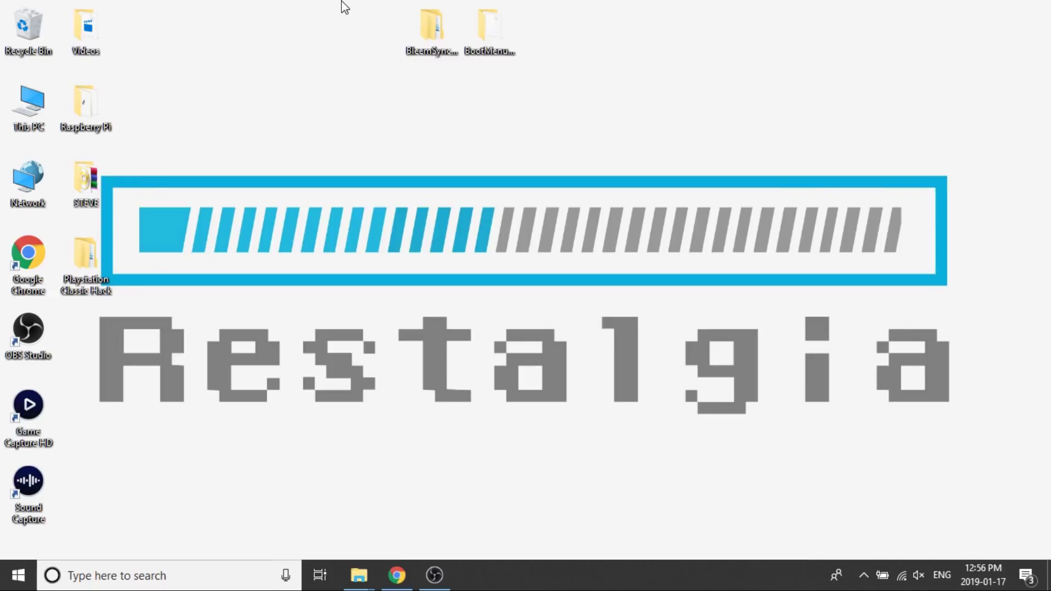
{"action": "left_click", "coordinate": [415, 25]}
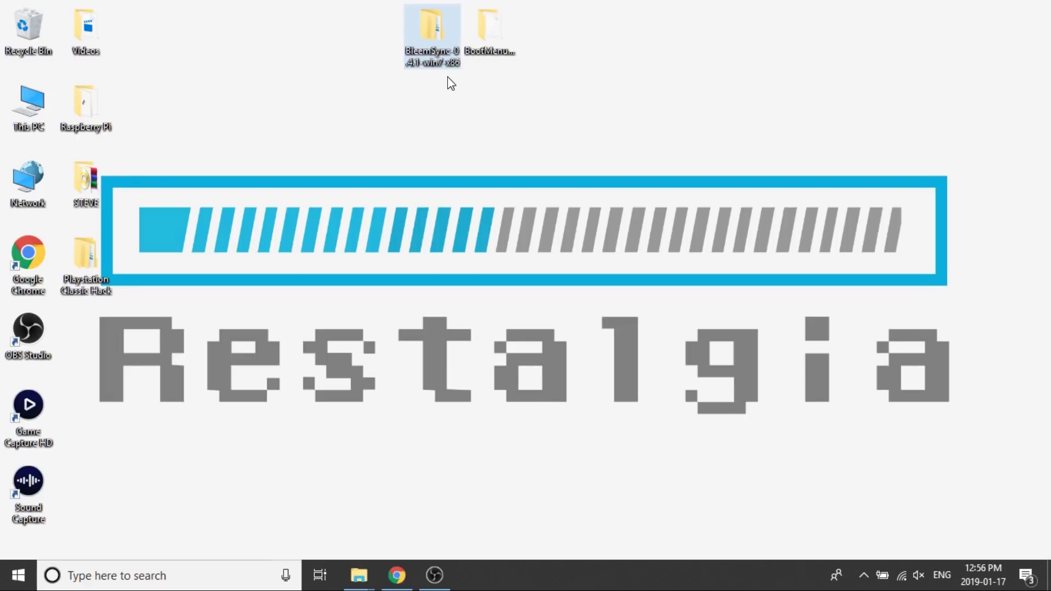
{"action": "left_click", "coordinate": [490, 49]}
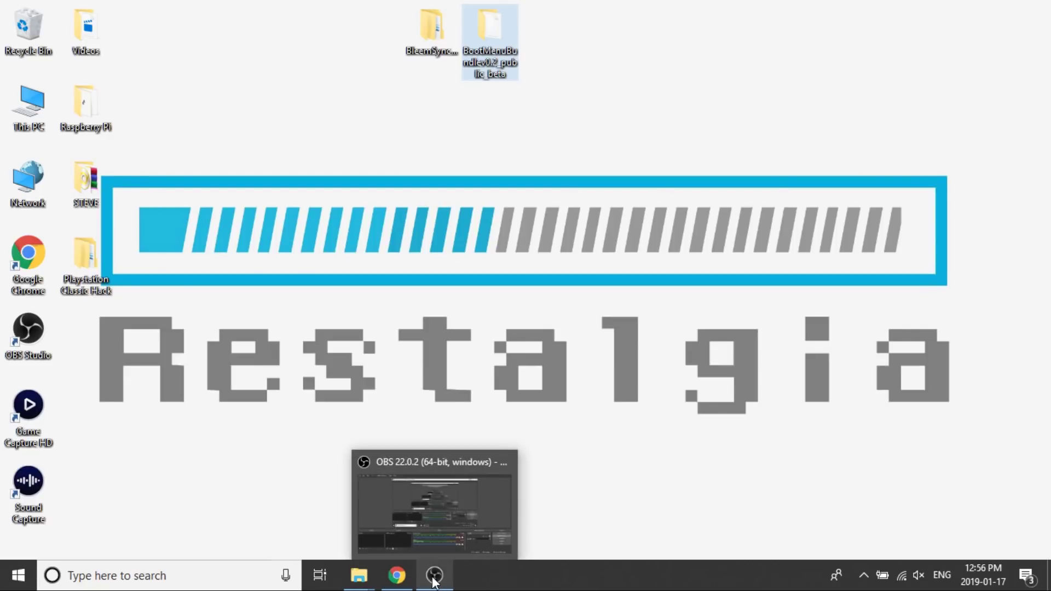
- Switch to Chrome and download the PlayStation Classic PPSSPP core from the ModMyClassic page, saving CORE_PSC_PPSSPP to the Desktop
{"action": "mouse_move", "coordinate": [393, 582]}
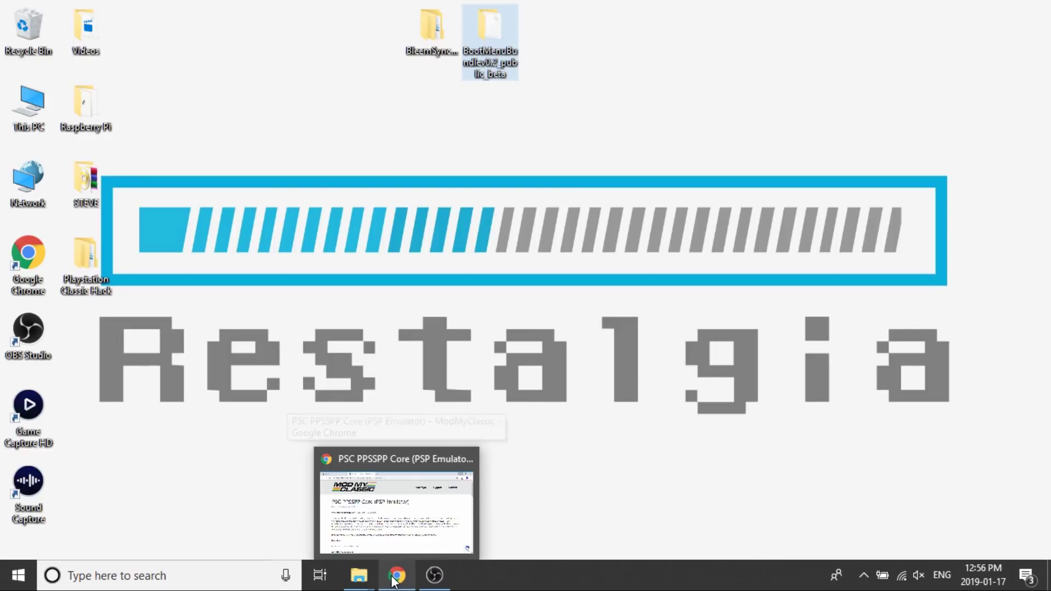
{"action": "left_click", "coordinate": [392, 580]}
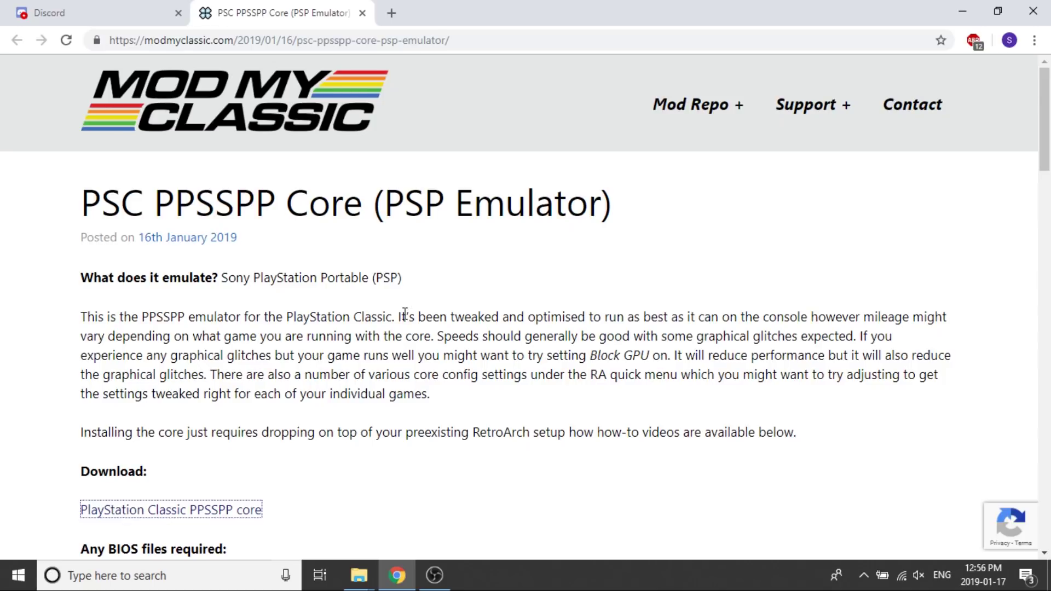
{"action": "scroll", "coordinate": [276, 372], "scroll_direction": "down", "scroll_amount": 2}
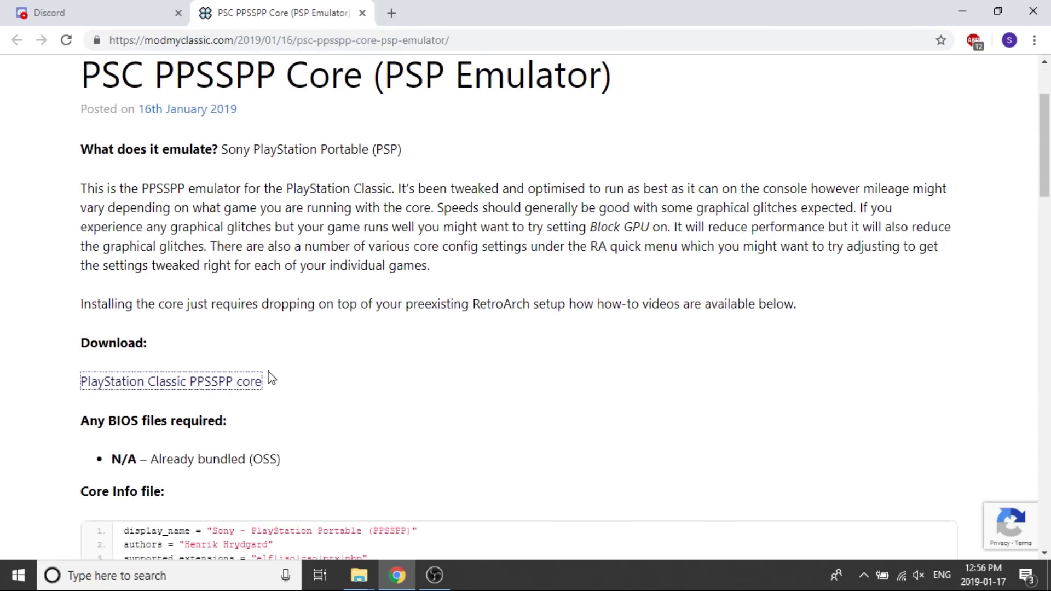
{"action": "left_click", "coordinate": [207, 394]}
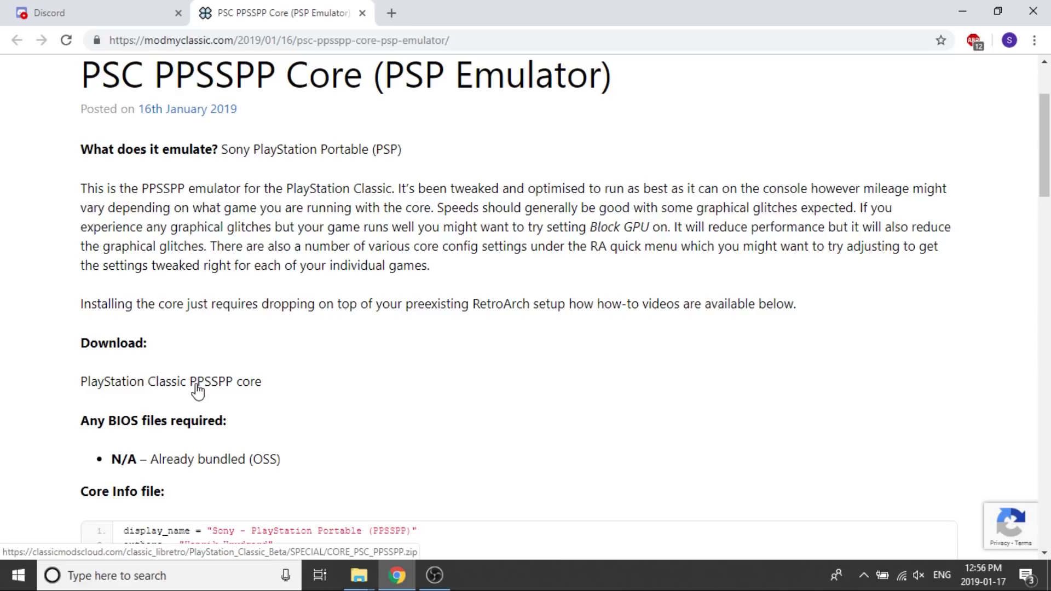
{"action": "left_click", "coordinate": [197, 389]}
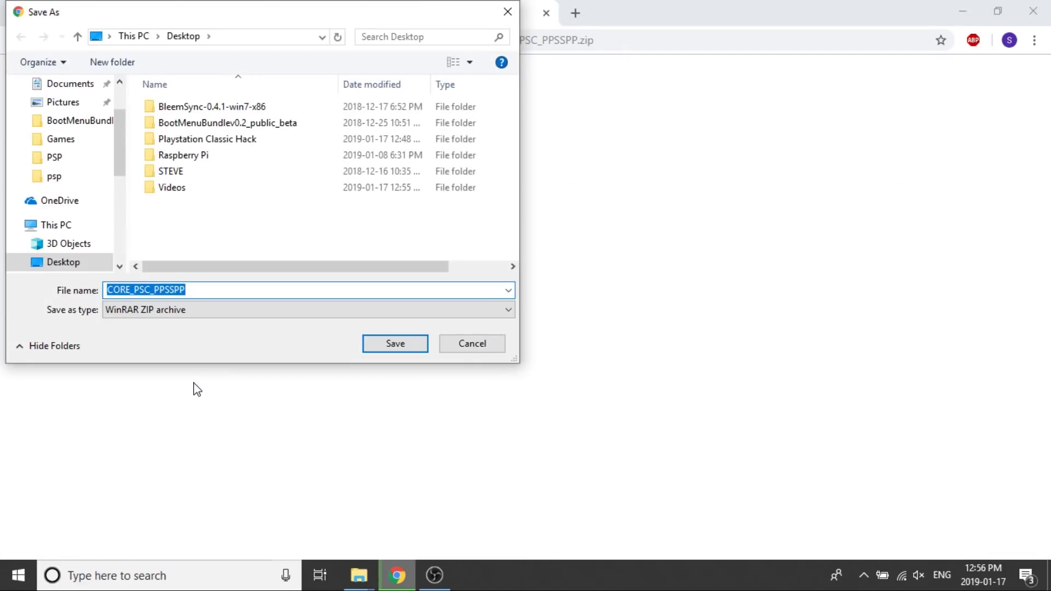
{"action": "left_click", "coordinate": [377, 343]}
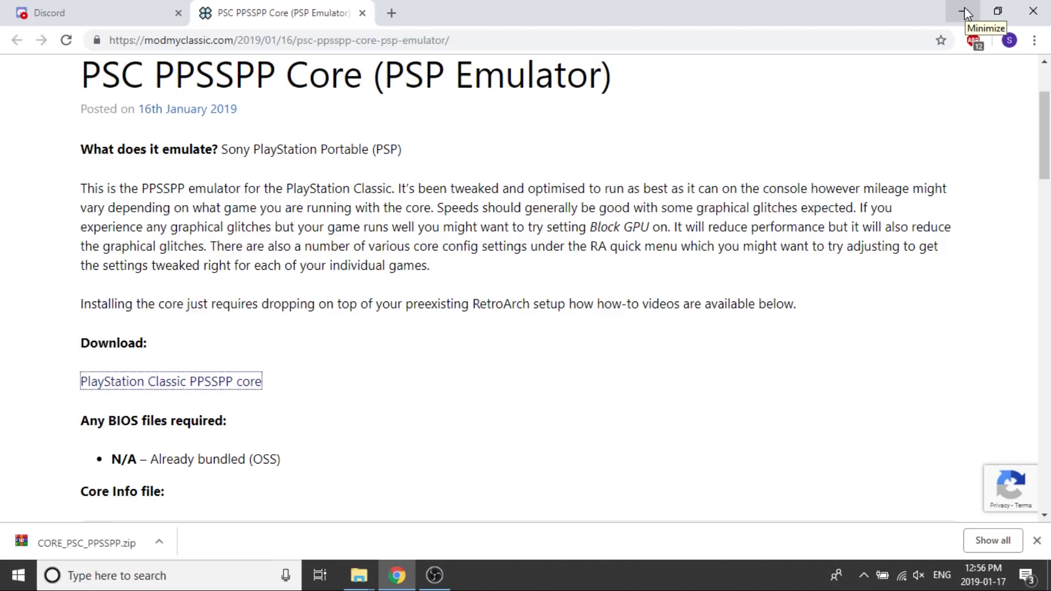
{"action": "left_click", "coordinate": [965, 14]}
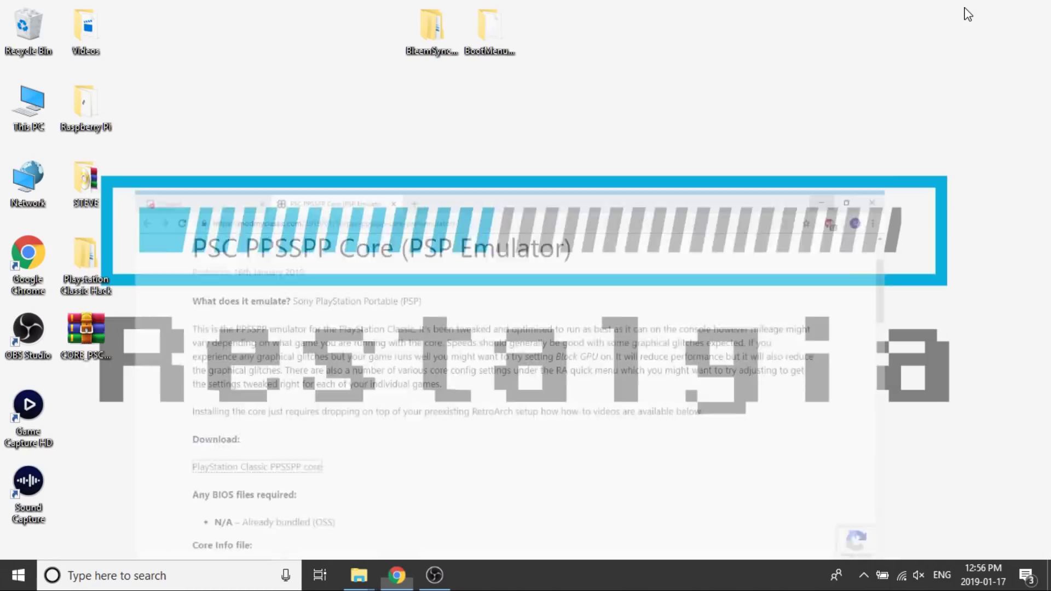
- Extract the CORE_PSC_PPSSPP archive into its own desktop folder and line that folder up beside the BleemSync and BootMenuBundle folders
{"action": "left_click_drag", "start_coordinate": [402, 249], "coordinate": [543, 48]}
{"action": "right_click", "coordinate": [543, 46]}
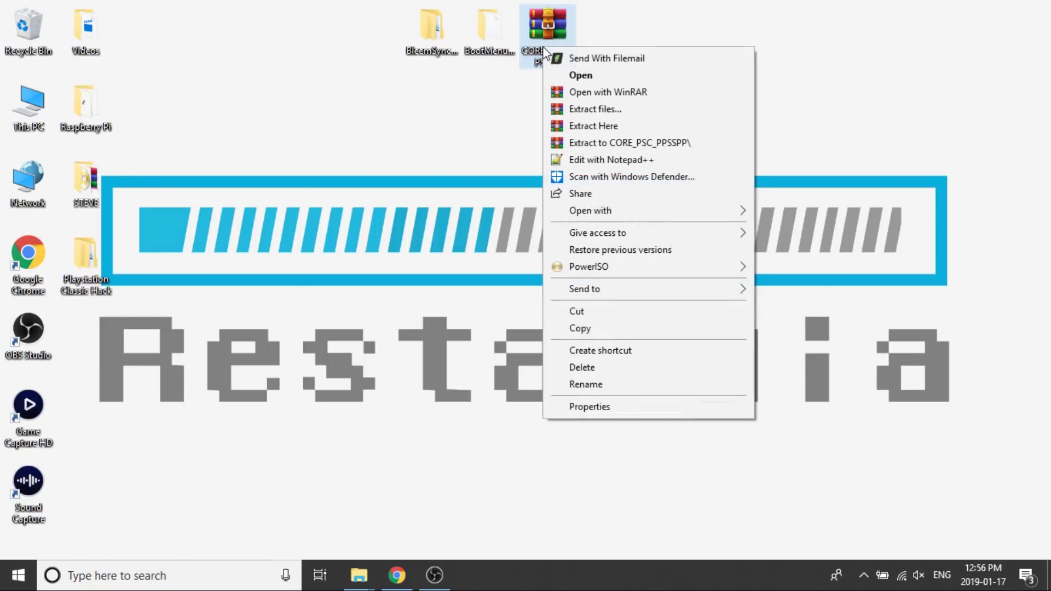
{"action": "left_click", "coordinate": [609, 144]}
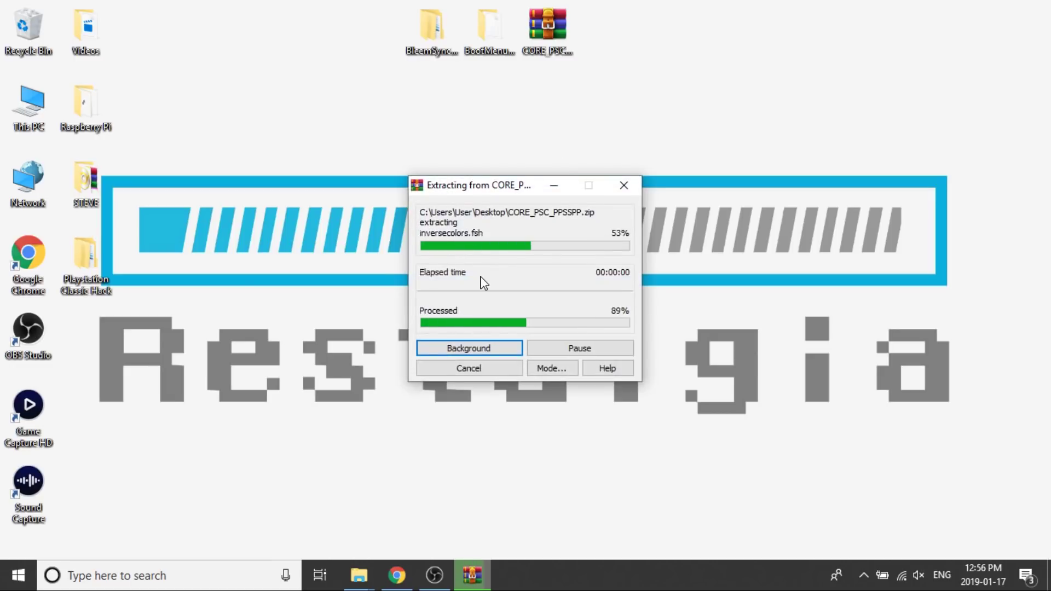
{"action": "left_click_drag", "start_coordinate": [84, 331], "coordinate": [17, 23]}
{"action": "left_click_drag", "start_coordinate": [605, 28], "coordinate": [547, 27]}
{"action": "left_click_drag", "start_coordinate": [352, 2], "coordinate": [631, 77]}
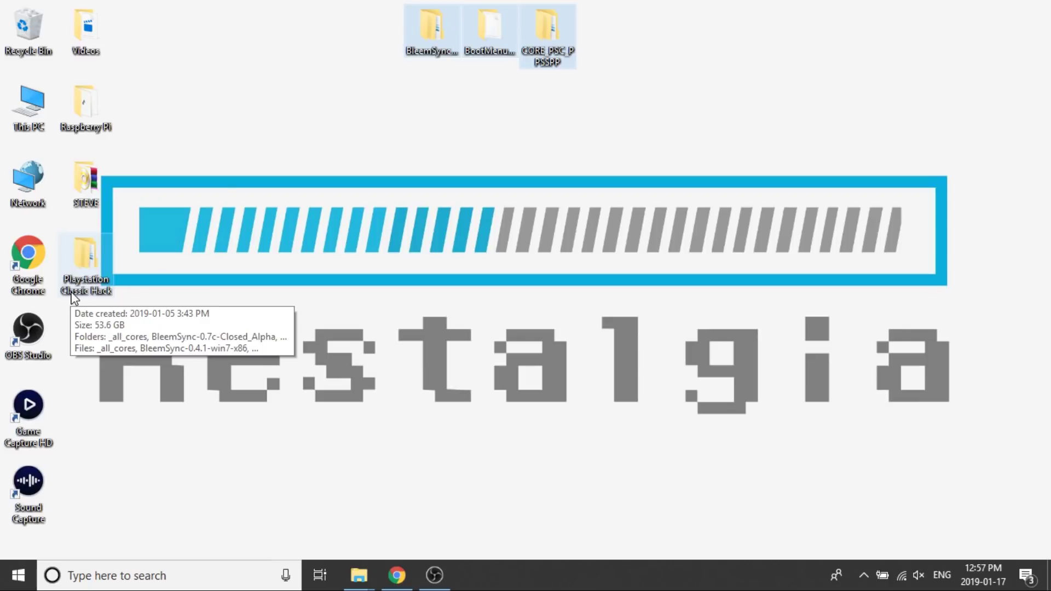
- Examine the PSP game files stored in RA Games\psp on the SONY (I:) drive
{"action": "double_click", "coordinate": [30, 112]}
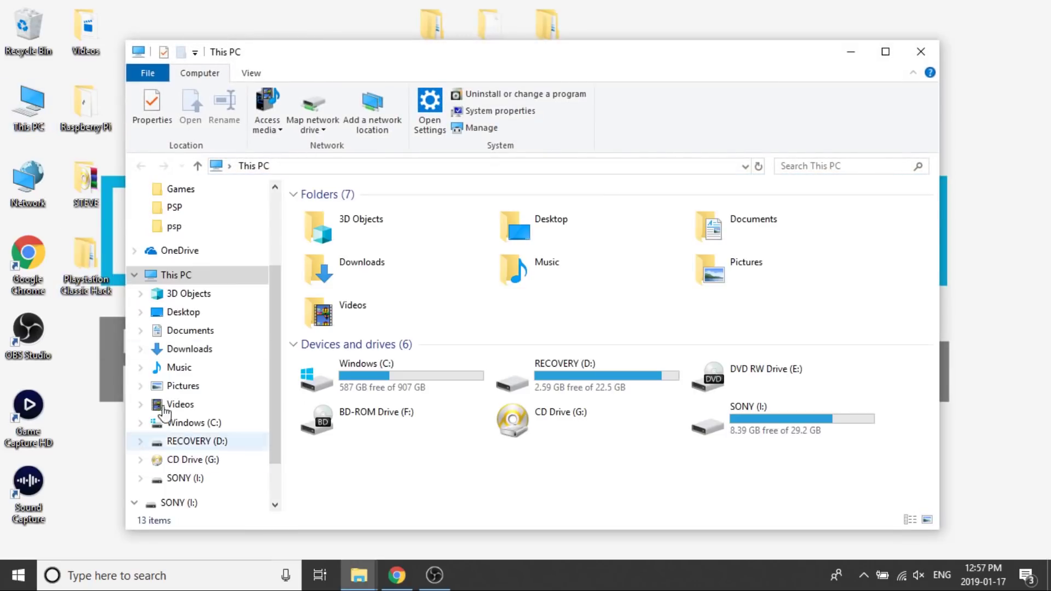
{"action": "left_click", "coordinate": [726, 432]}
{"action": "double_click", "coordinate": [726, 431]}
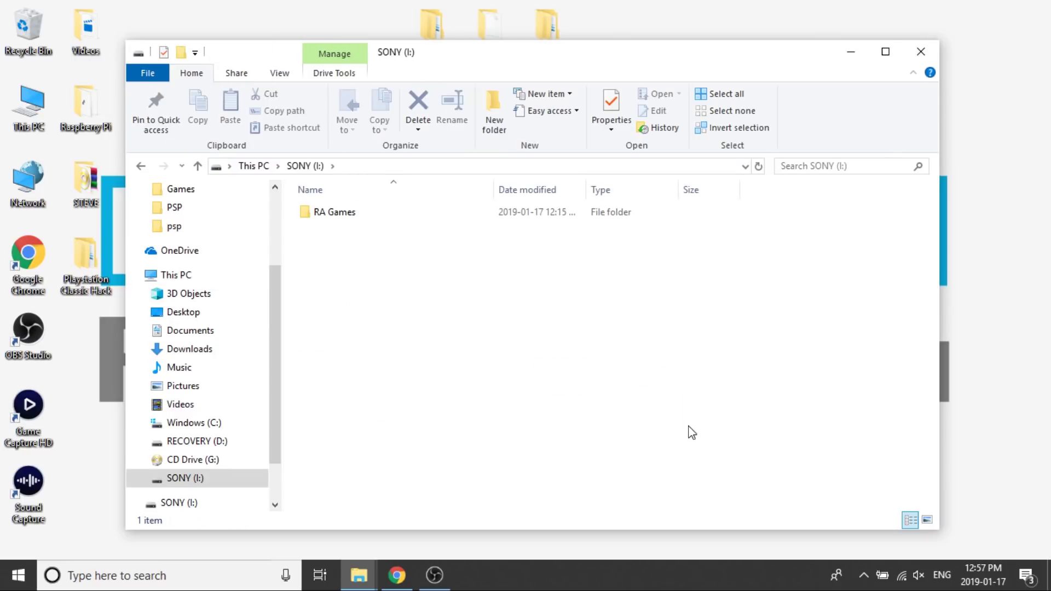
{"action": "double_click", "coordinate": [335, 212]}
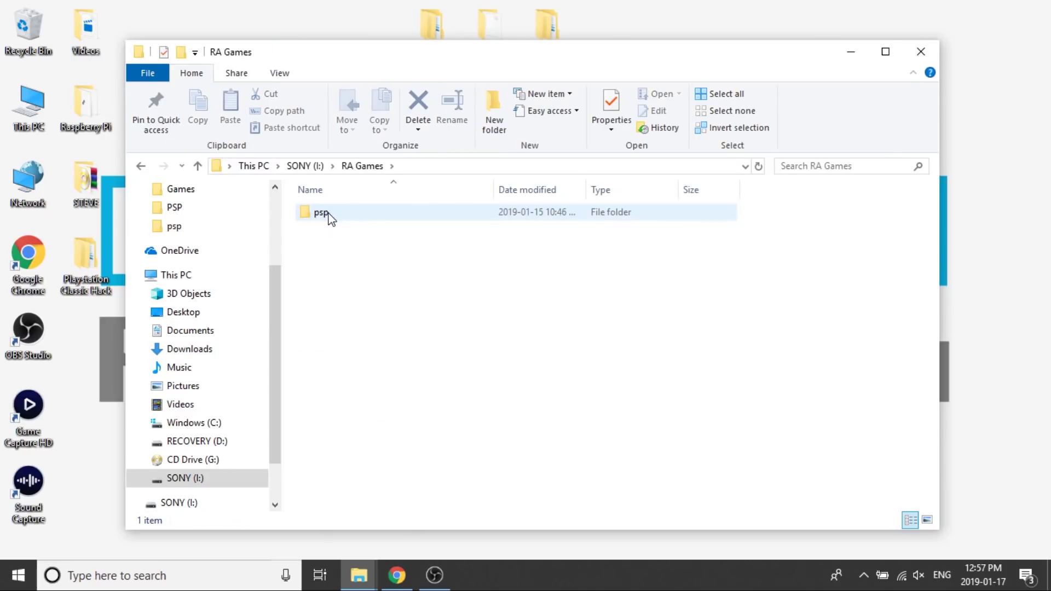
{"action": "double_click", "coordinate": [328, 215]}
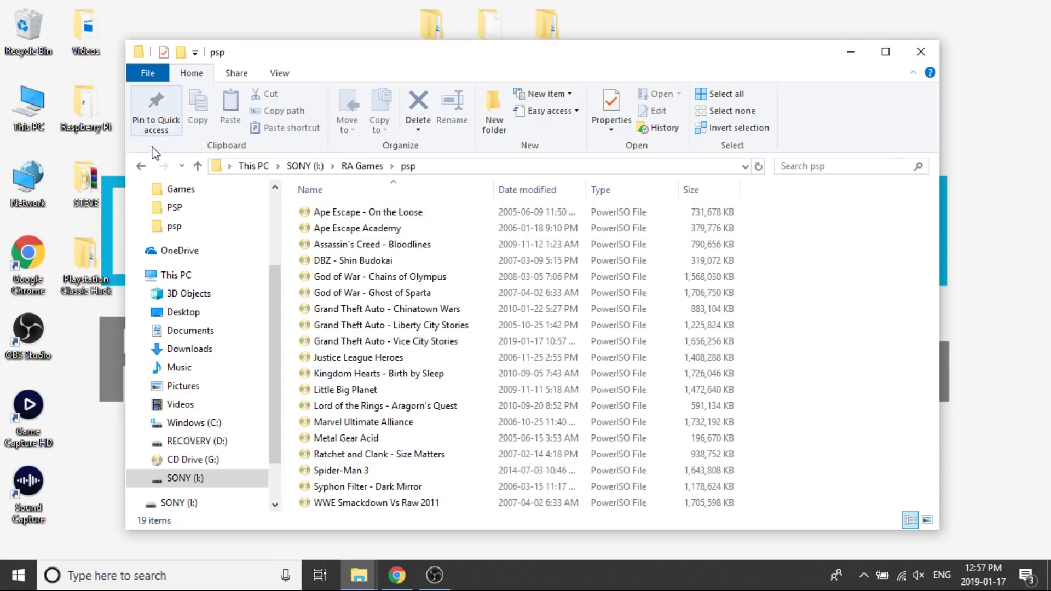
{"action": "left_click", "coordinate": [142, 166]}
{"action": "left_click", "coordinate": [141, 167]}
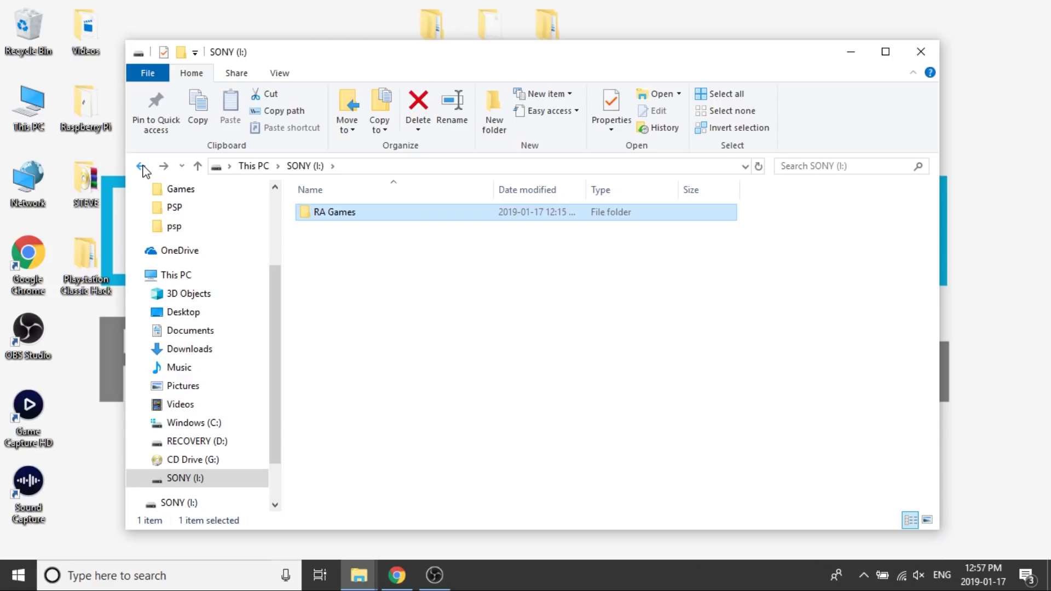
- Reopen the root of the SONY (I:) drive and dock its window to half of the screen
{"action": "left_click", "coordinate": [141, 166]}
{"action": "double_click", "coordinate": [753, 438]}
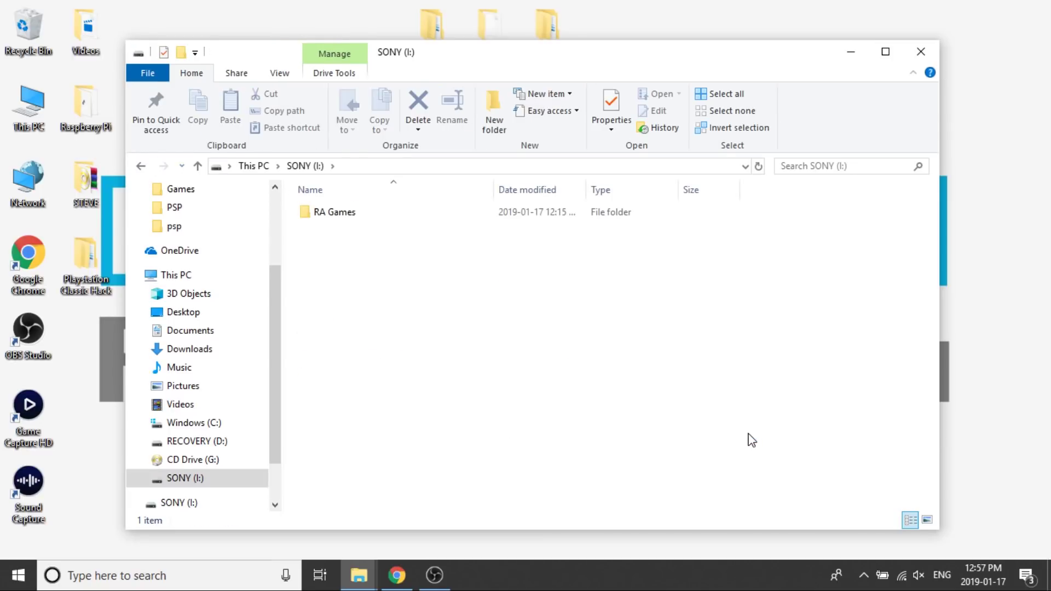
{"action": "left_click_drag", "start_coordinate": [665, 57], "coordinate": [1049, 113]}
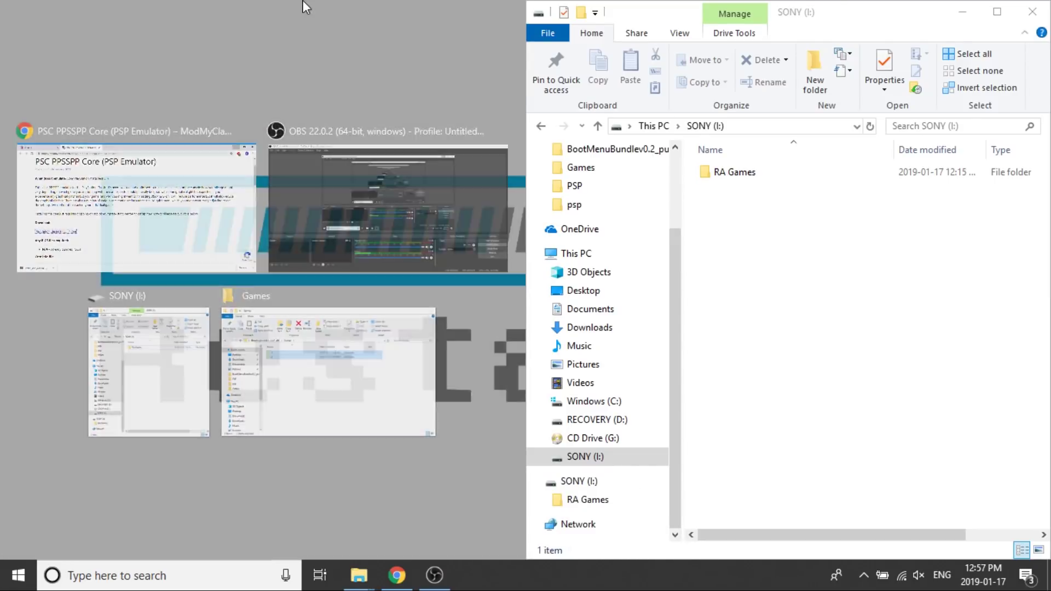
{"action": "left_click", "coordinate": [305, 7]}
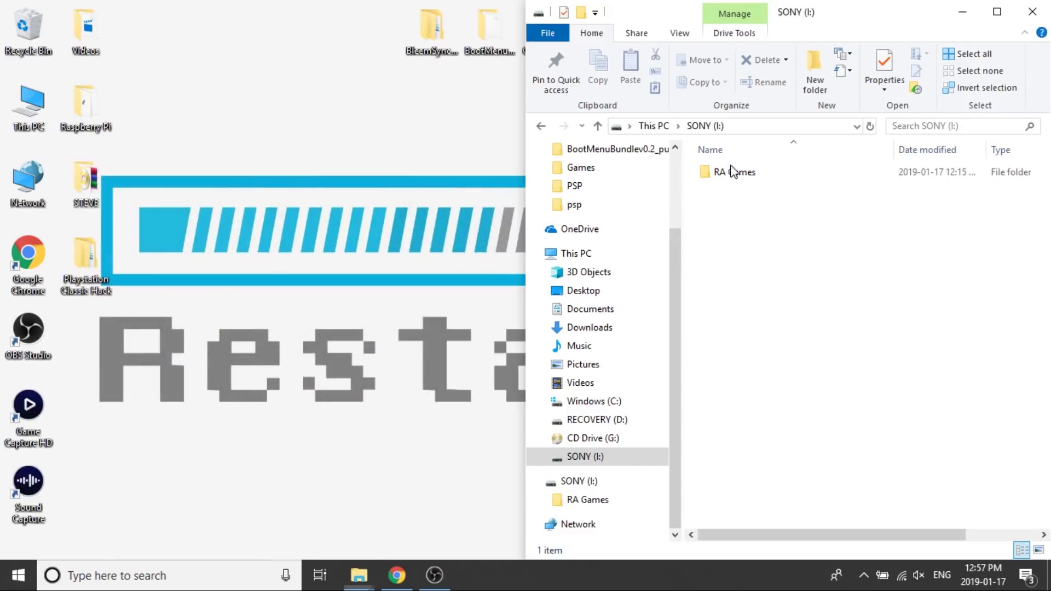
- Copy every folder except BleemSync from BleemSync-0.4.1-win7-x86 to the root of the SONY (I:) drive and close the source folder
{"action": "left_click", "coordinate": [432, 32]}
{"action": "double_click", "coordinate": [432, 29]}
{"action": "left_click_drag", "start_coordinate": [594, 87], "coordinate": [4, 55]}
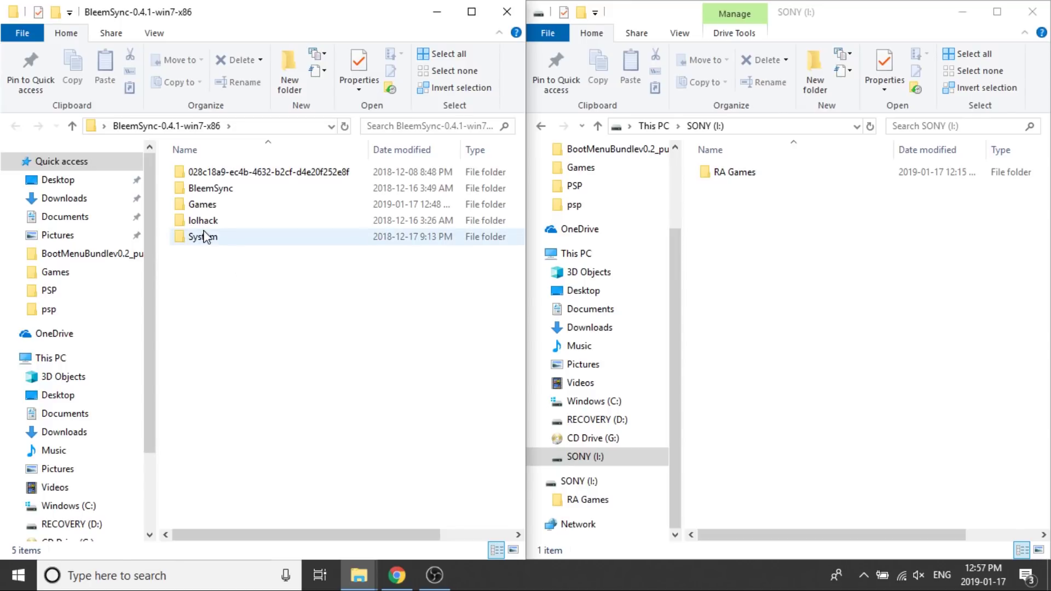
{"action": "left_click_drag", "start_coordinate": [206, 284], "coordinate": [210, 204]}
{"action": "left_click", "coordinate": [222, 172], "text": "ctrl"}
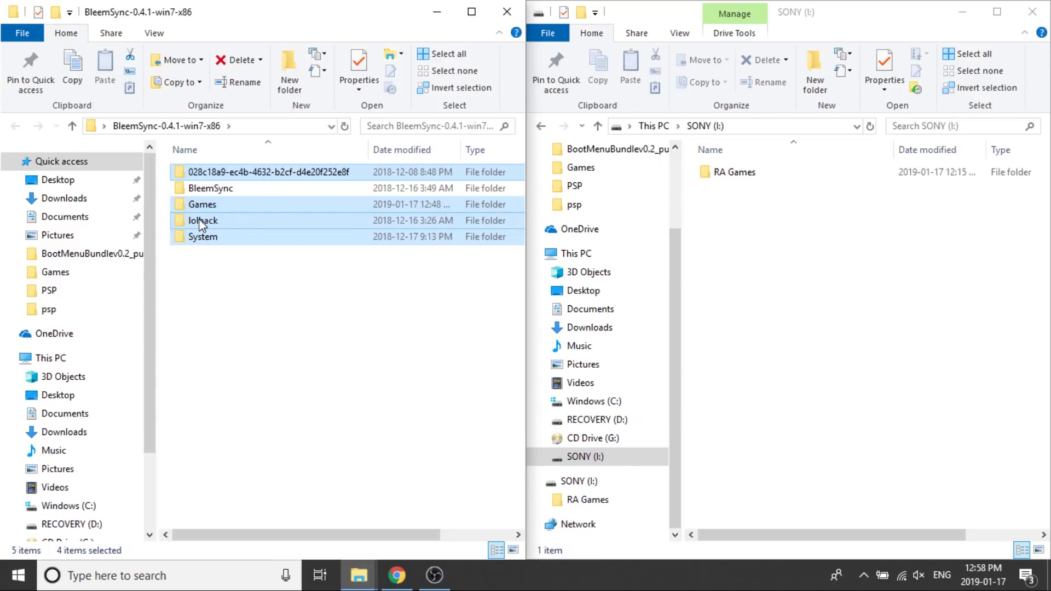
{"action": "left_click_drag", "start_coordinate": [199, 218], "coordinate": [768, 357]}
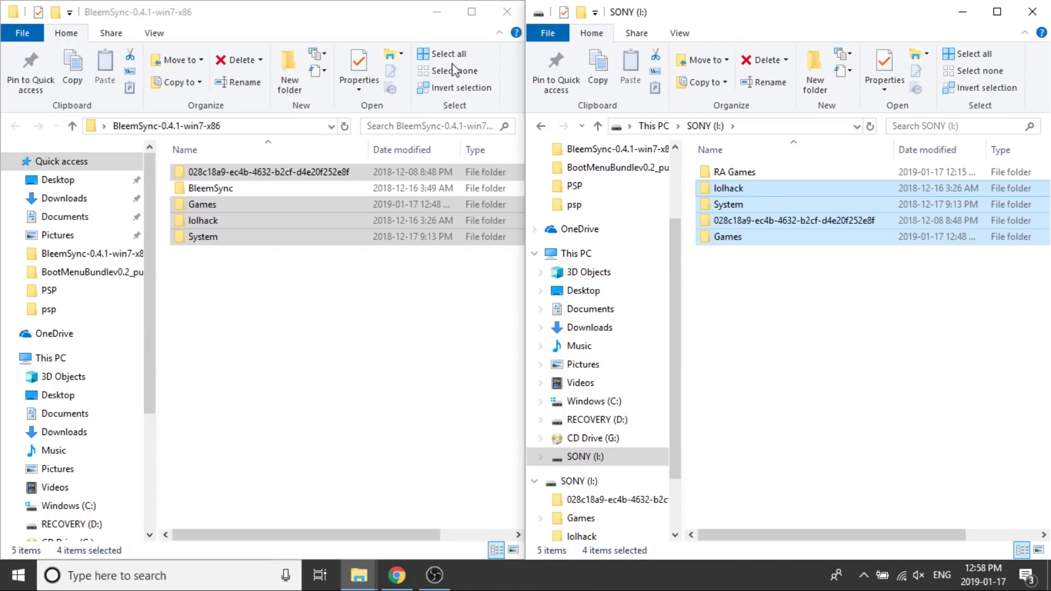
{"action": "left_click", "coordinate": [504, 14]}
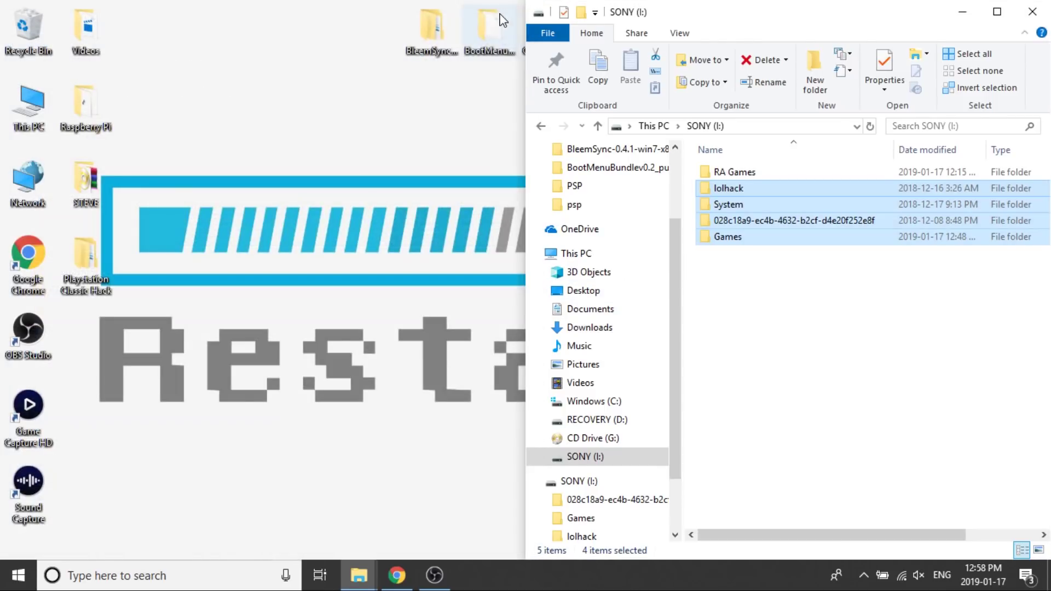
- Copy all contents of BootMenuBundlev0.2_public_beta to the SONY (I:) root, replacing files with the same names, and close the source folder
{"action": "double_click", "coordinate": [481, 36]}
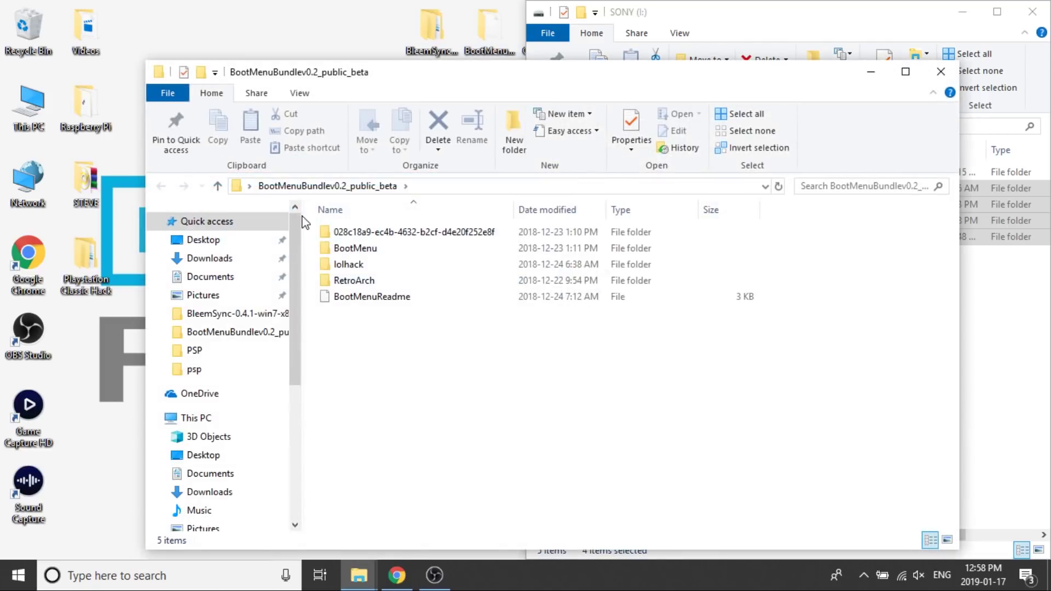
{"action": "left_click_drag", "start_coordinate": [501, 77], "coordinate": [0, 171]}
{"action": "left_click_drag", "start_coordinate": [223, 274], "coordinate": [183, 160]}
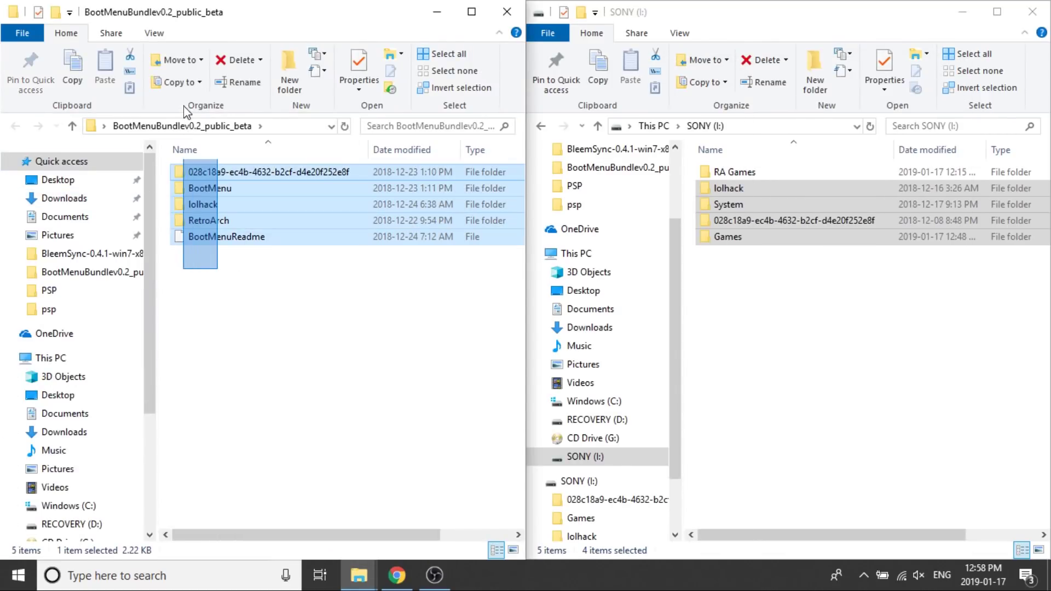
{"action": "left_click_drag", "start_coordinate": [200, 204], "coordinate": [760, 317]}
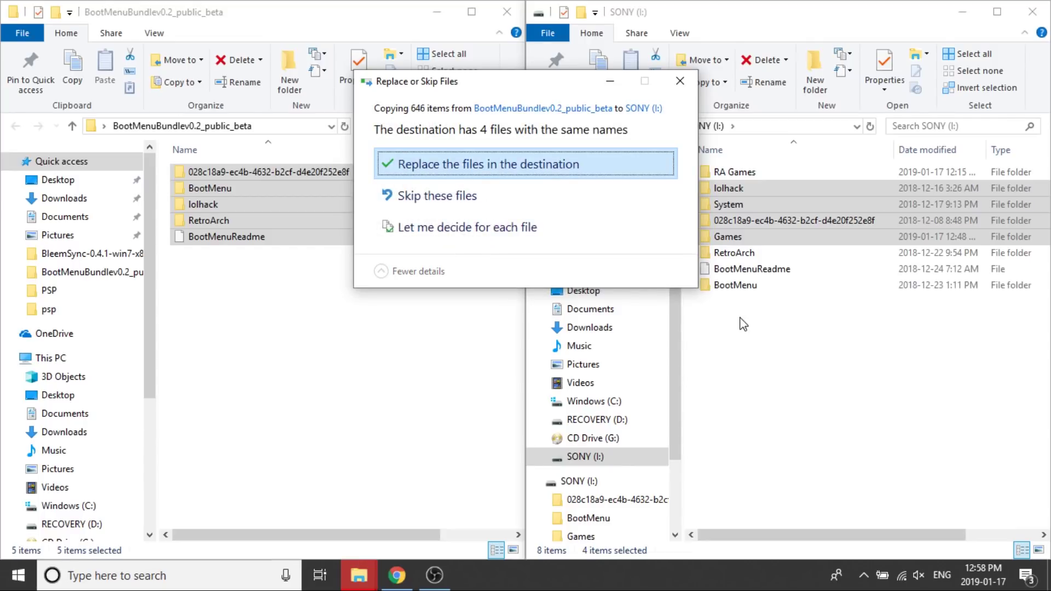
{"action": "left_click", "coordinate": [430, 163]}
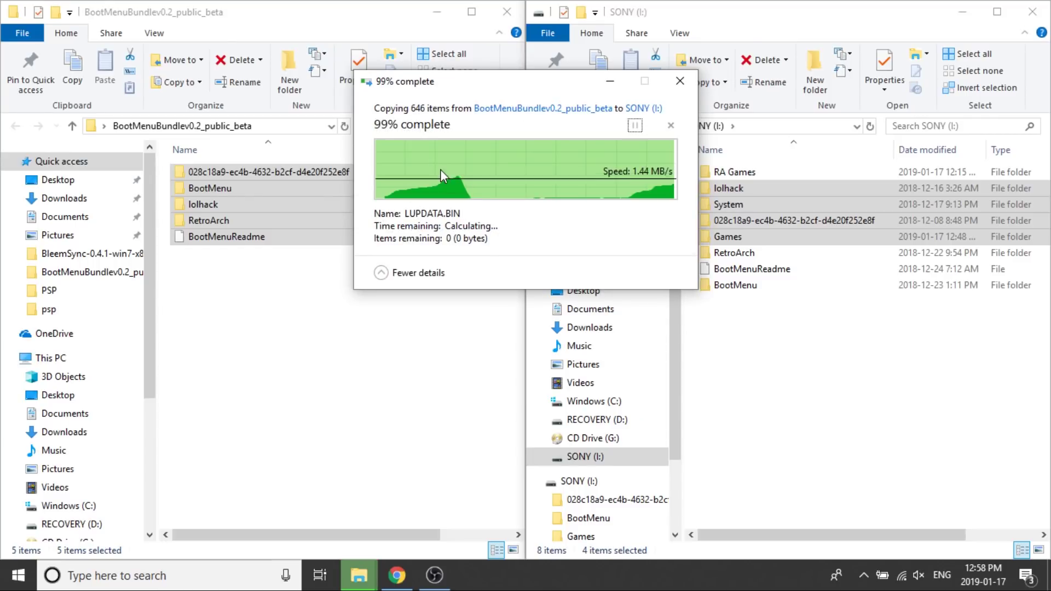
{"action": "left_click", "coordinate": [404, 317]}
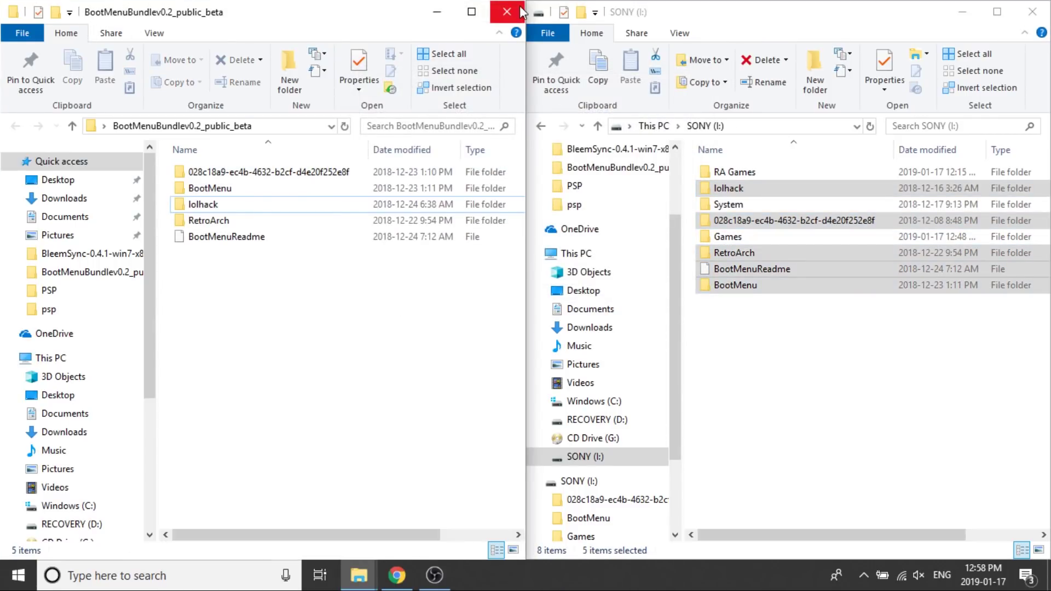
{"action": "left_click", "coordinate": [519, 11]}
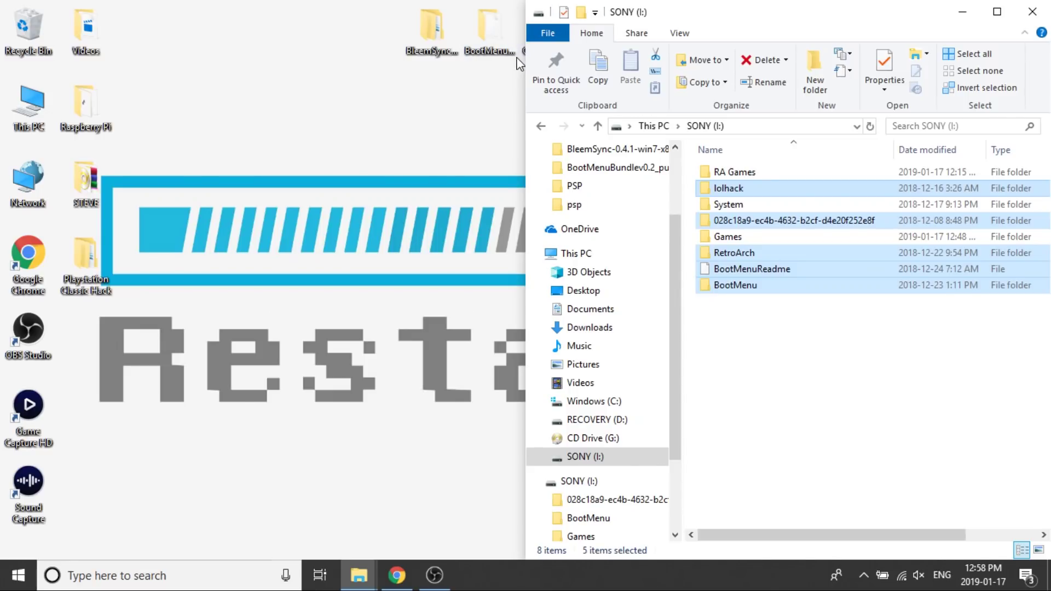
- Open the CORE_PSC_PPSSPP folder from the desktop and dock it side by side with the SONY (I:) window
{"action": "left_click_drag", "start_coordinate": [801, 10], "coordinate": [821, 97]}
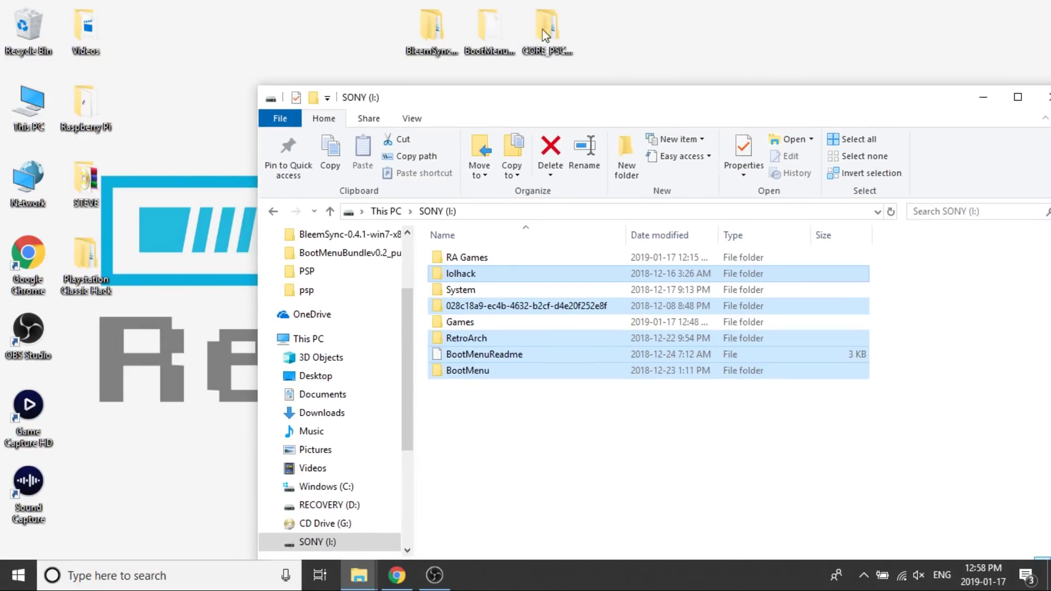
{"action": "double_click", "coordinate": [546, 30]}
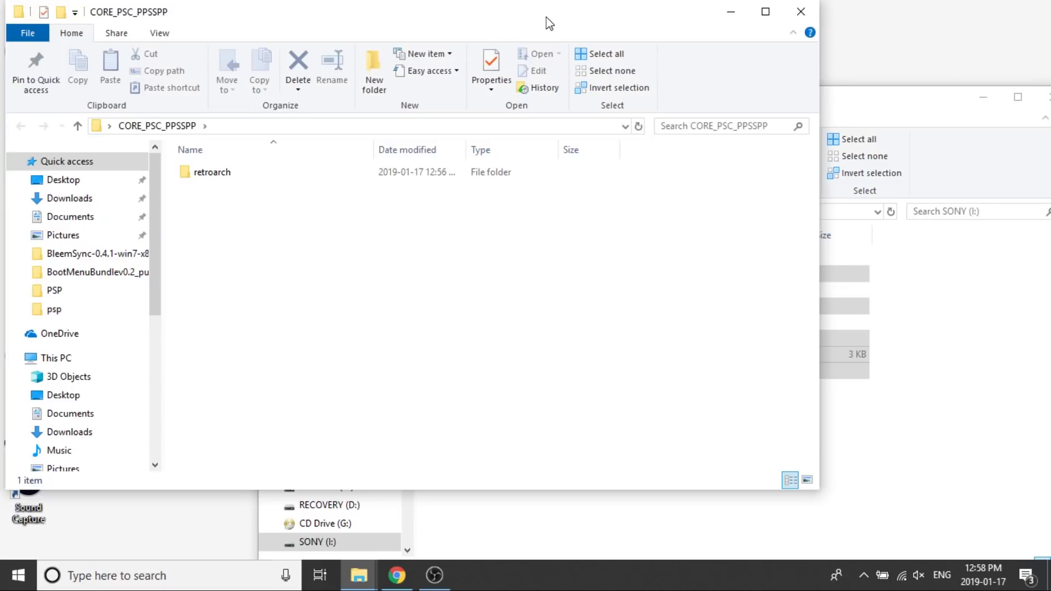
{"action": "left_click_drag", "start_coordinate": [549, 23], "coordinate": [3, 139]}
{"action": "left_click", "coordinate": [664, 78]}
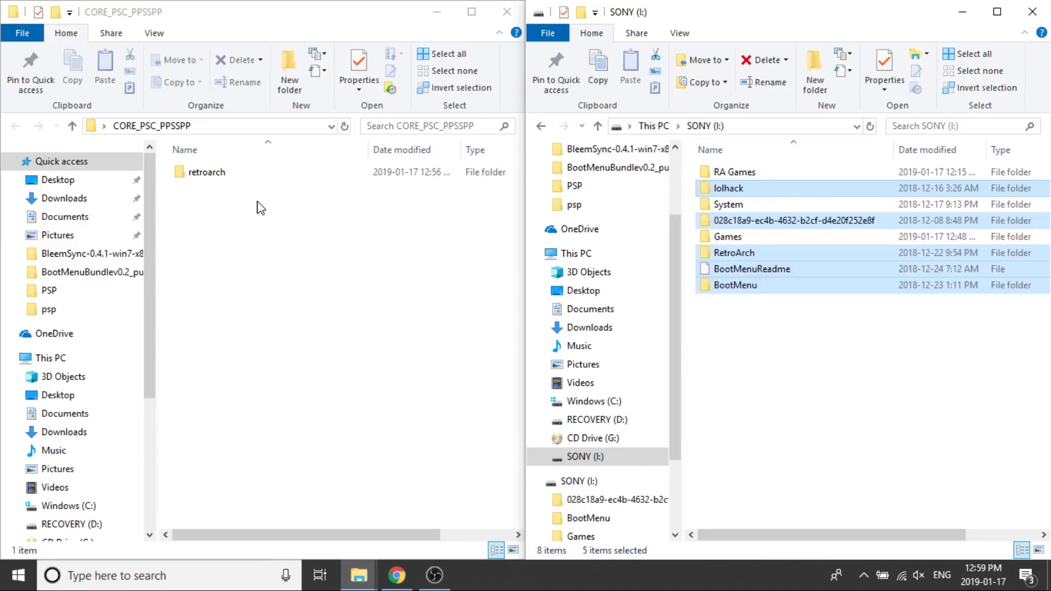
- Copy the retroarch folder to the root of the SONY (I:) drive, replacing the existing file, and close the source folder
{"action": "left_click", "coordinate": [821, 419]}
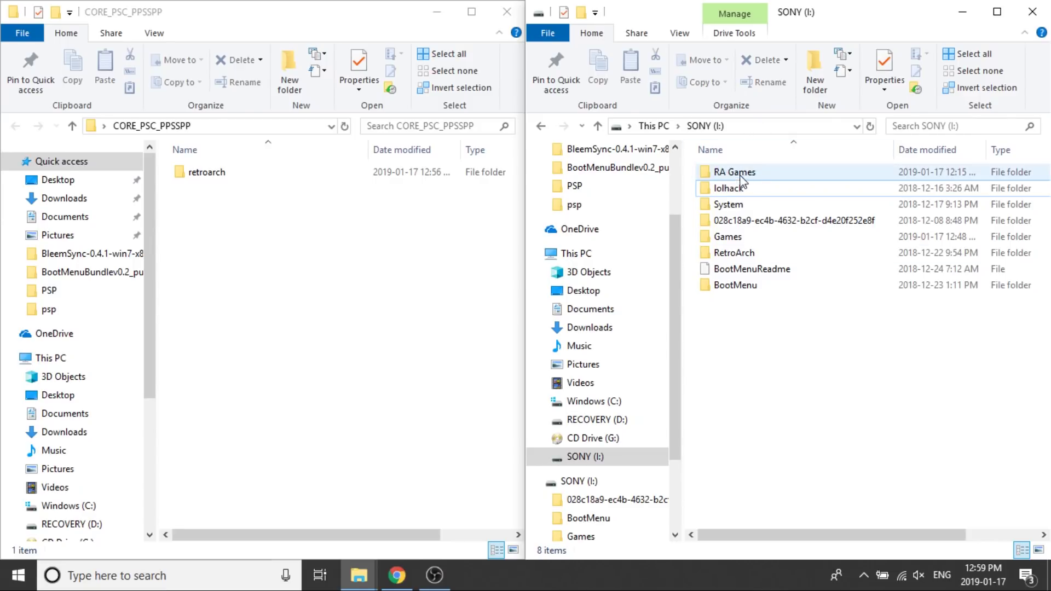
{"action": "left_click", "coordinate": [203, 178]}
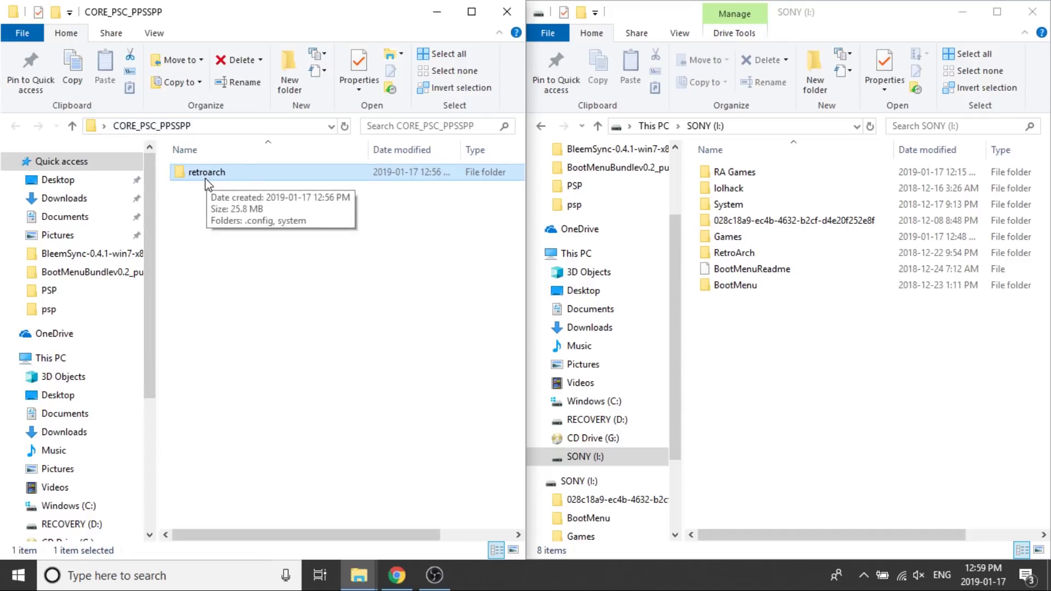
{"action": "left_click_drag", "start_coordinate": [207, 175], "coordinate": [759, 361]}
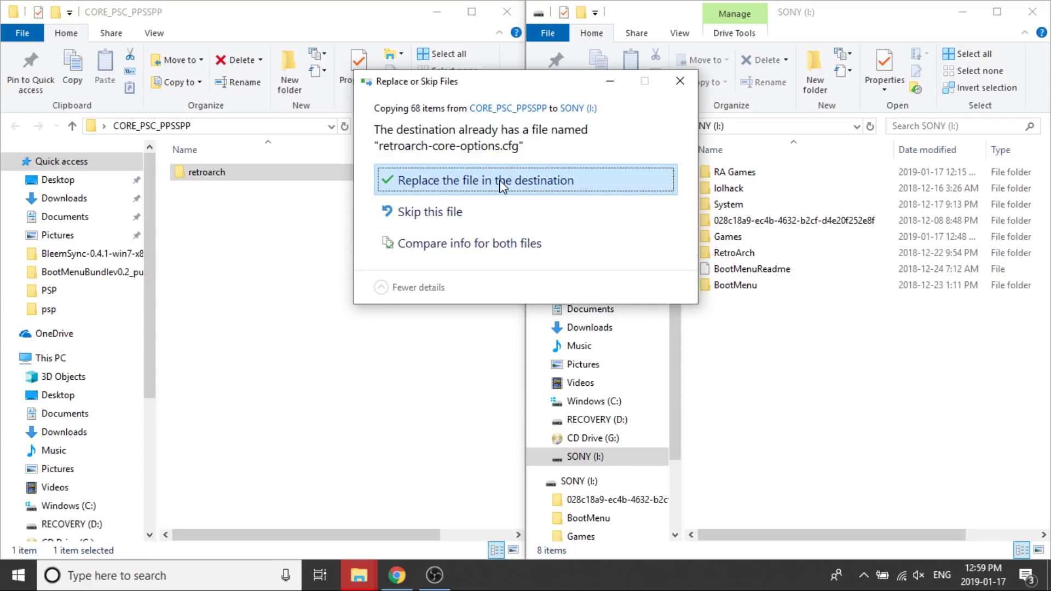
{"action": "left_click", "coordinate": [501, 184]}
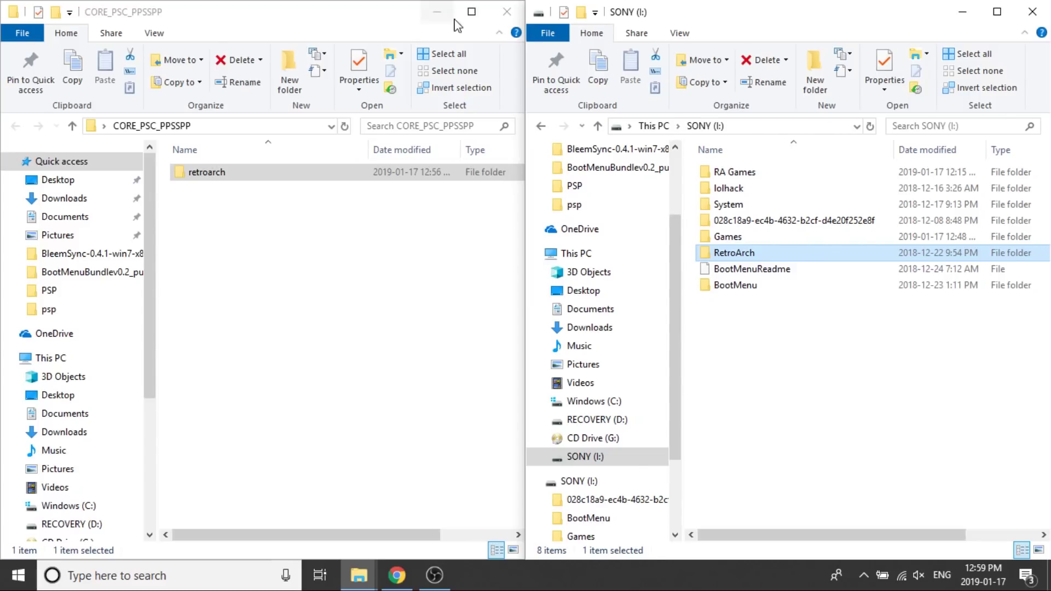
{"action": "left_click", "coordinate": [506, 12]}
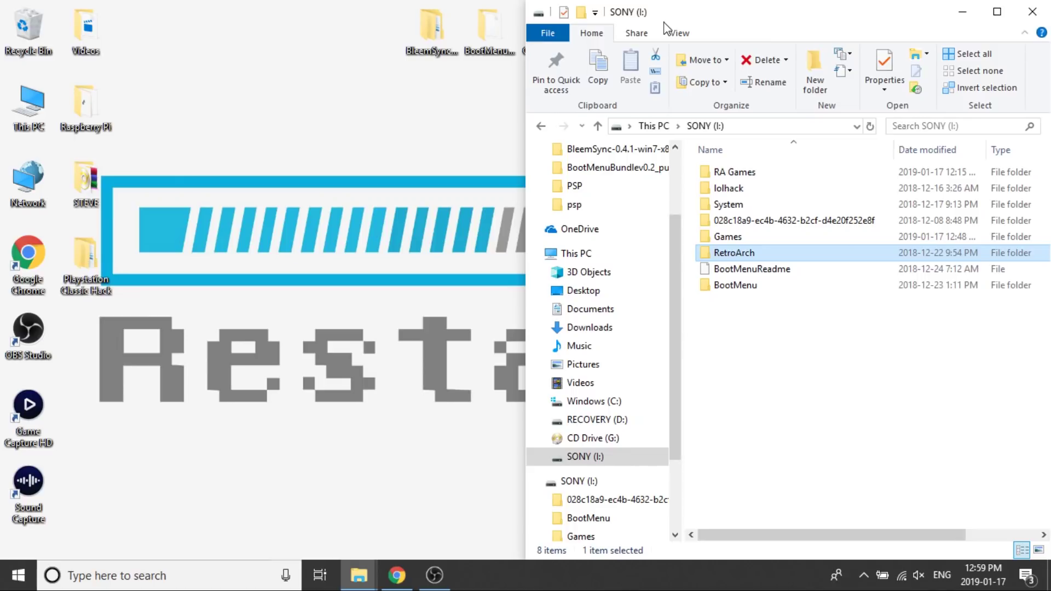
- Check the psp folder's details inside RA Games on the SONY (I:) drive and return to the drive's root
{"action": "double_click", "coordinate": [718, 173]}
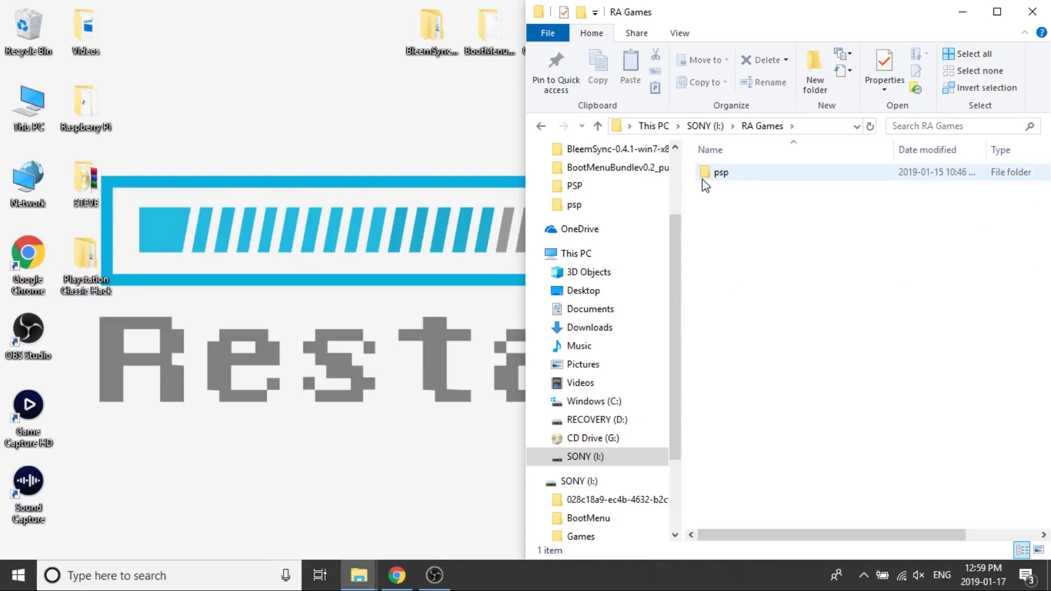
{"action": "mouse_move", "coordinate": [706, 186]}
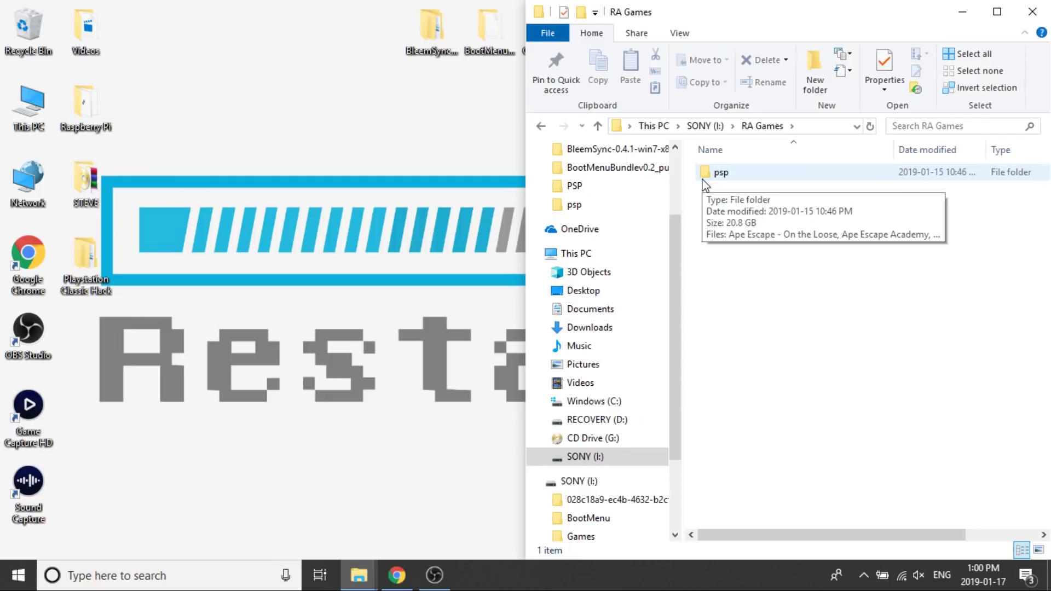
{"action": "left_click", "coordinate": [540, 126]}
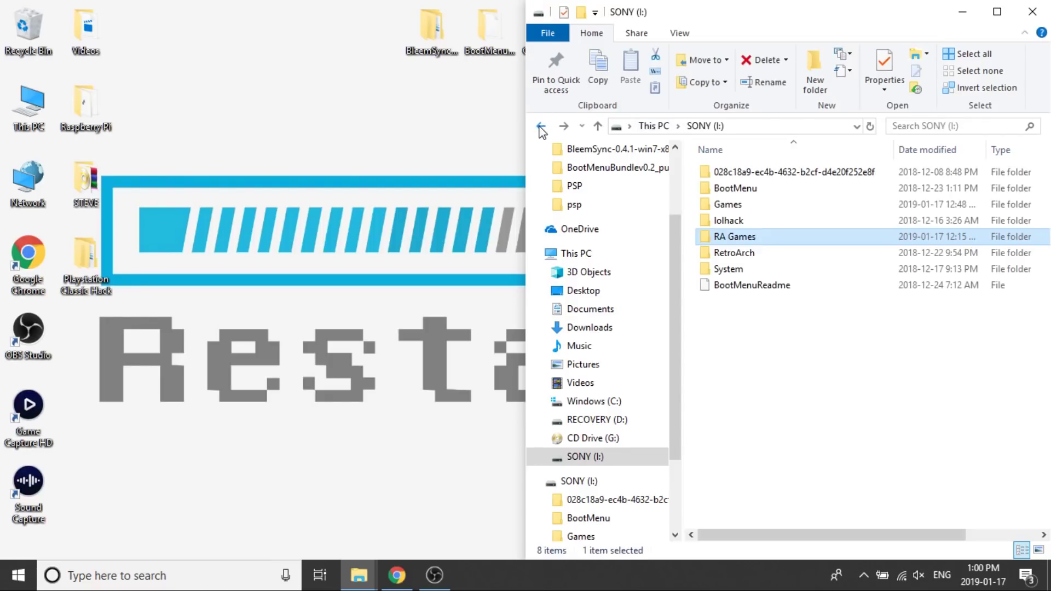
{"action": "left_click", "coordinate": [805, 405]}
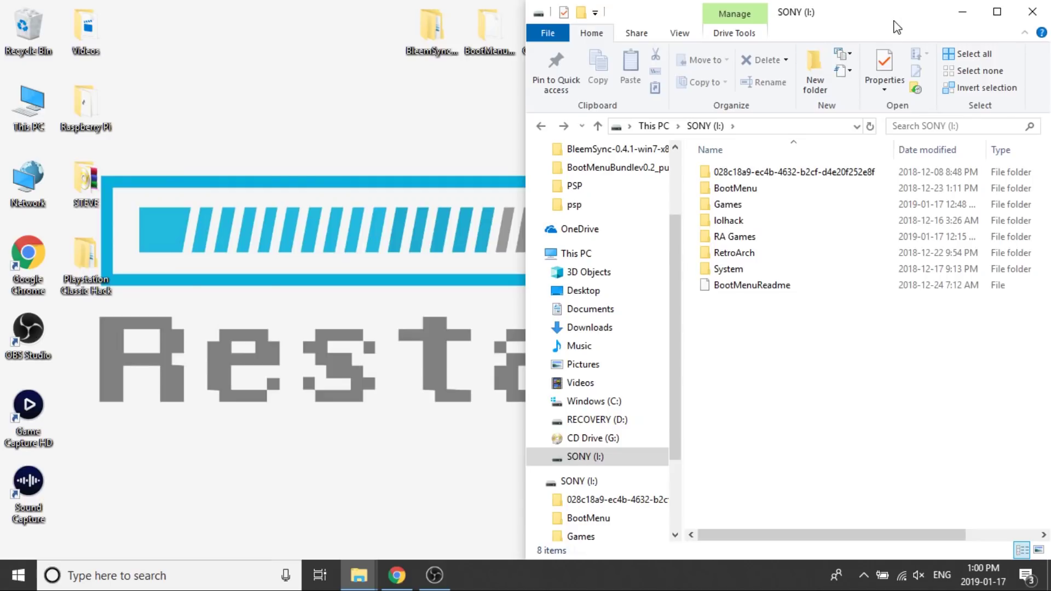
{"action": "left_click_drag", "start_coordinate": [890, 22], "coordinate": [648, 22]}
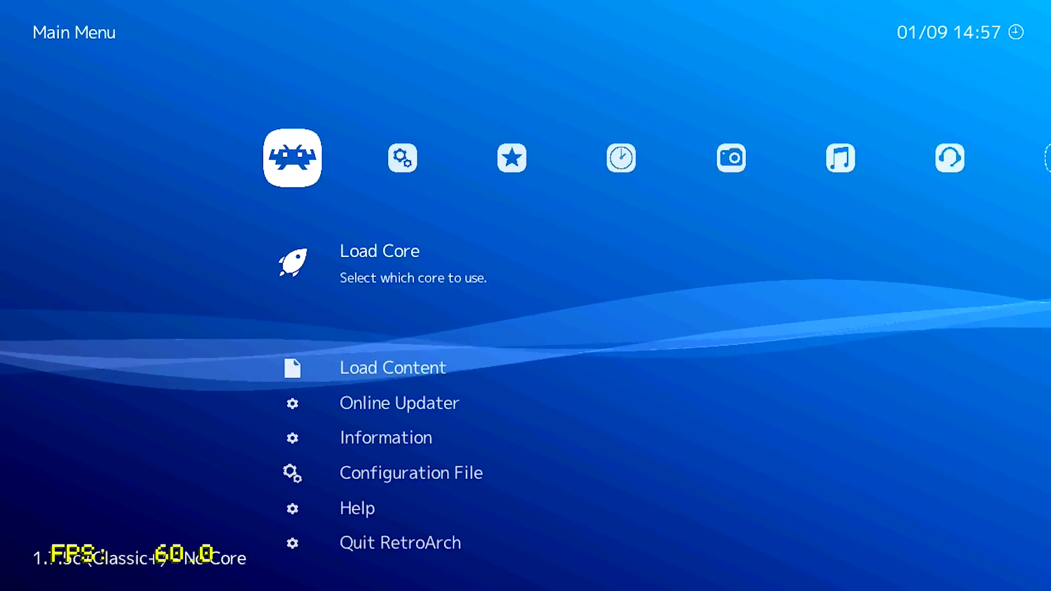
- Switch to RetroArch on the PlayStation Classic and open its Input settings
{"action": "key", "text": "Right"}
{"action": "key", "text": "Down"}
{"action": "key", "text": "Down"}
{"action": "key", "text": "Down"}
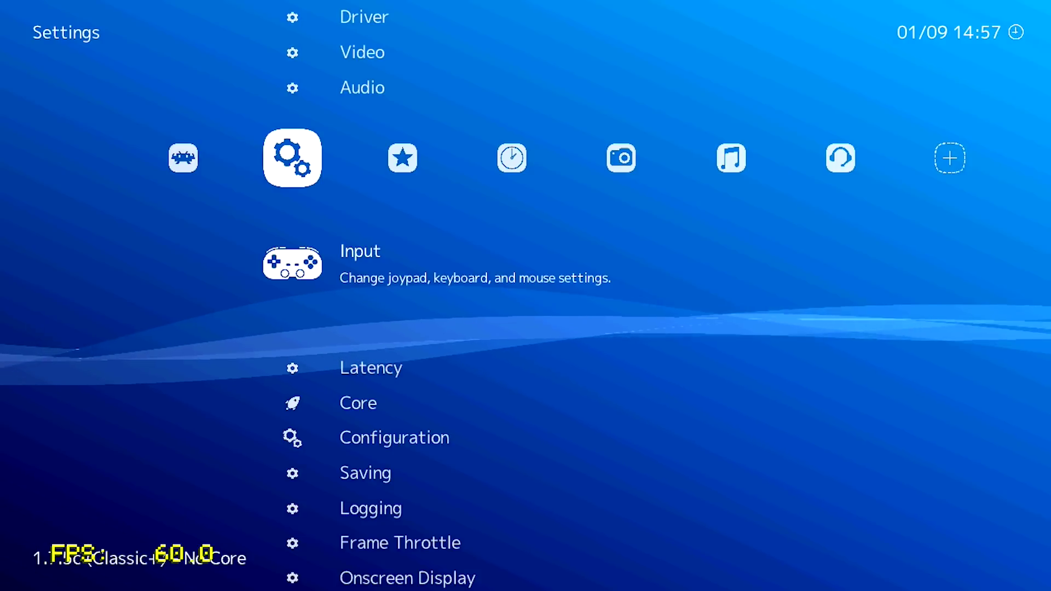
{"action": "key", "text": "Return"}
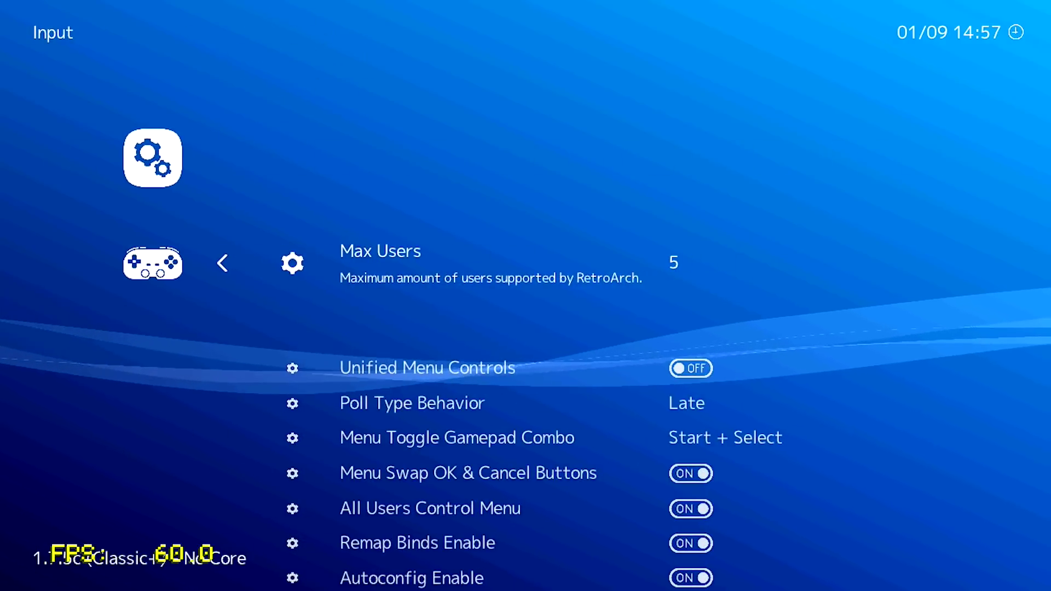
- Open Input User 1 Binds and set the User 1 Device Type to RetroPad w/ Analog
{"action": "key", "text": "Down"}
{"action": "key", "text": "Down"}
{"action": "key", "text": "Down"}
{"action": "key", "text": "Down"}
{"action": "key", "text": "Down"}
{"action": "key", "text": "Down"}
{"action": "key", "text": "Down"}
{"action": "key", "text": "Down"}
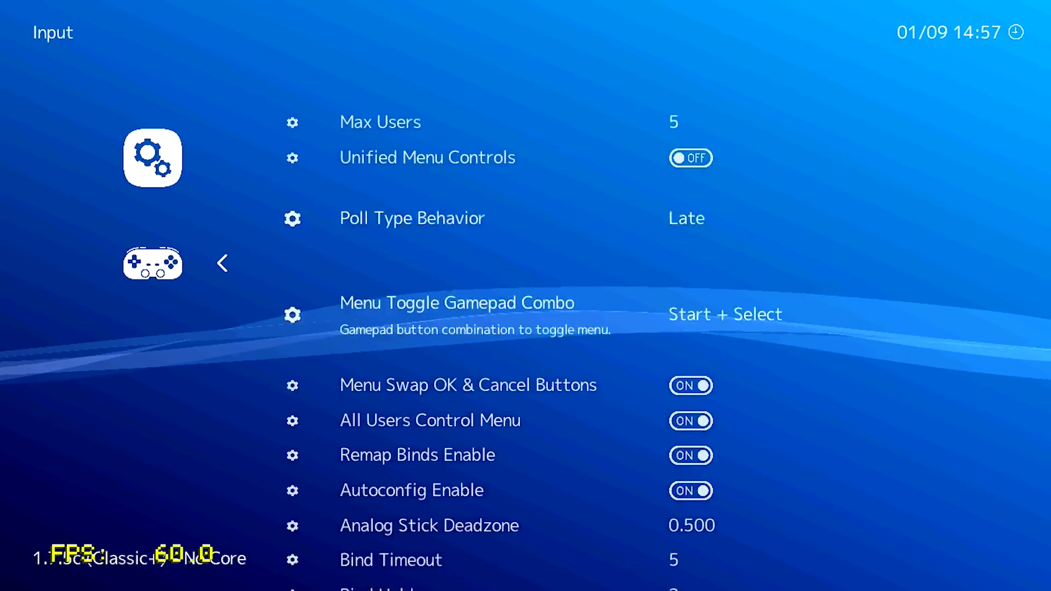
{"action": "key", "text": "Down"}
{"action": "key", "text": "Down"}
{"action": "key", "text": "Down"}
{"action": "key", "text": "Down"}
{"action": "key", "text": "Down"}
{"action": "key", "text": "Down"}
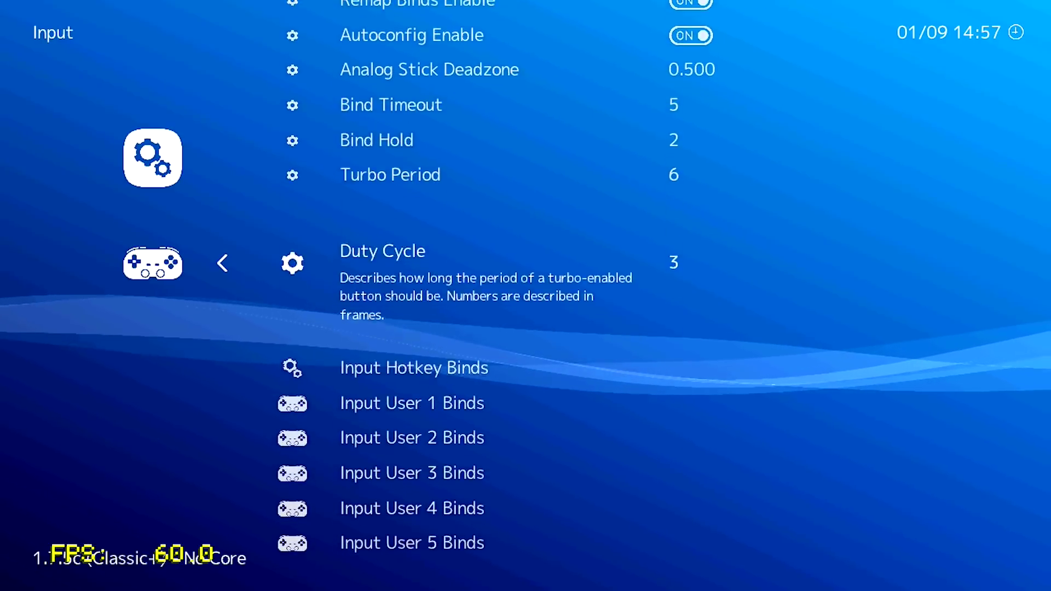
{"action": "key", "text": "Return"}
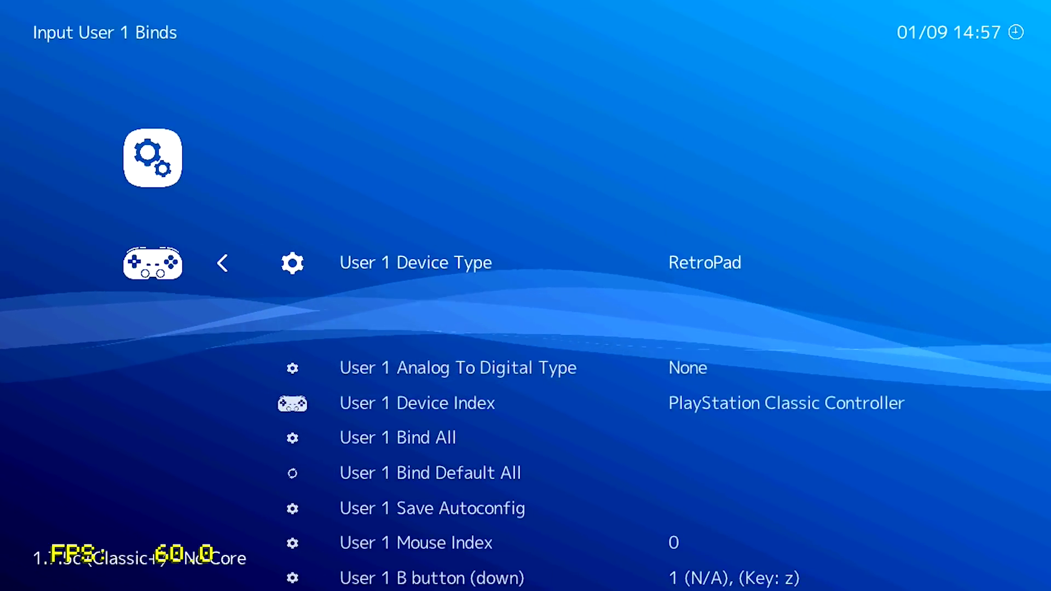
{"action": "key", "text": "Right"}
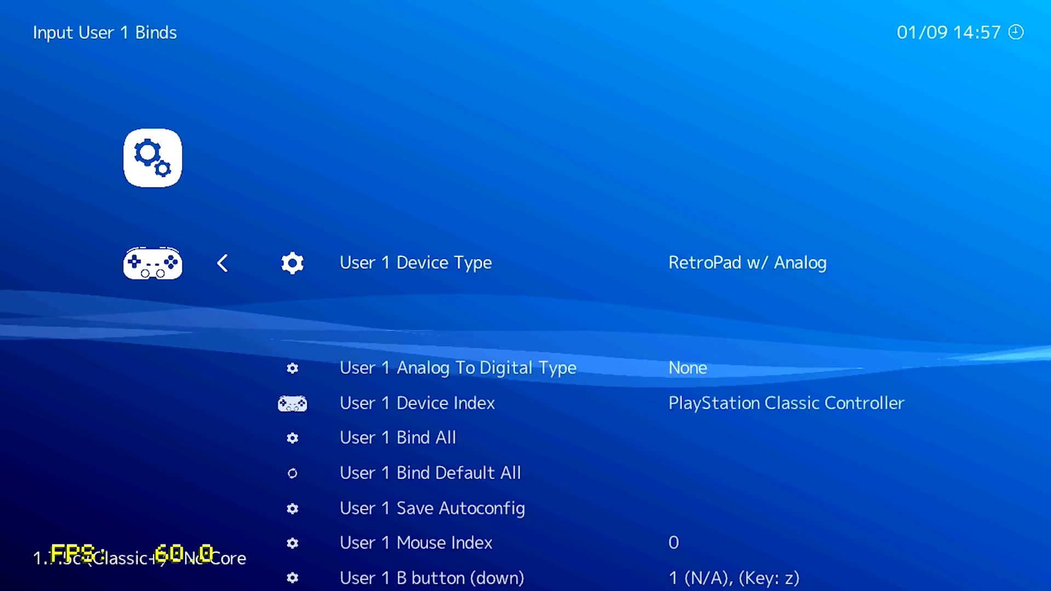
- Set the User 1 Device Index to the Sony Computer Entertainment Wireless Controller
{"action": "key", "text": "Down"}
{"action": "key", "text": "Down"}
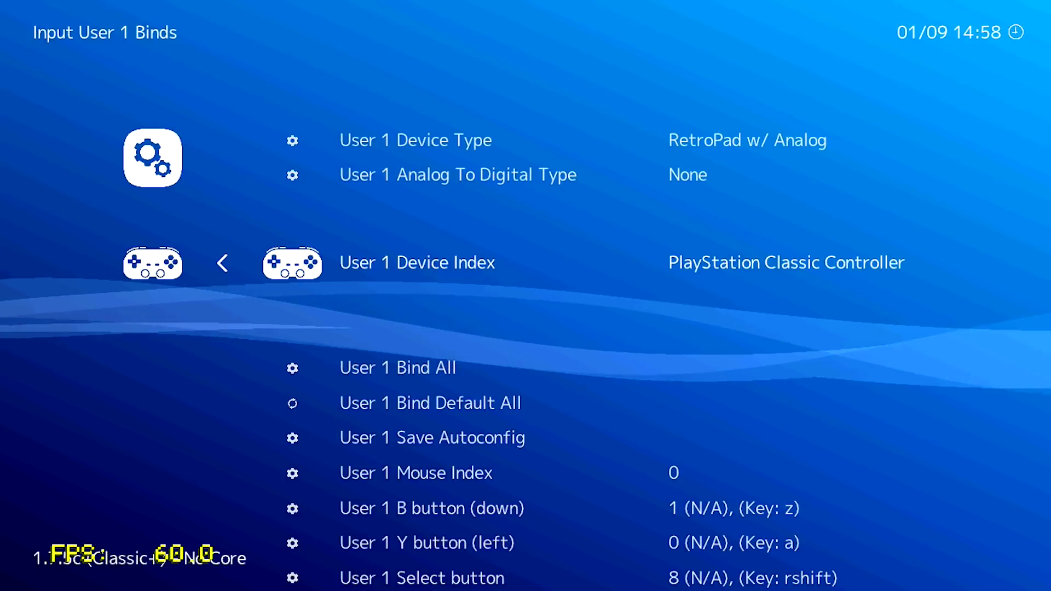
{"action": "key", "text": "Right"}
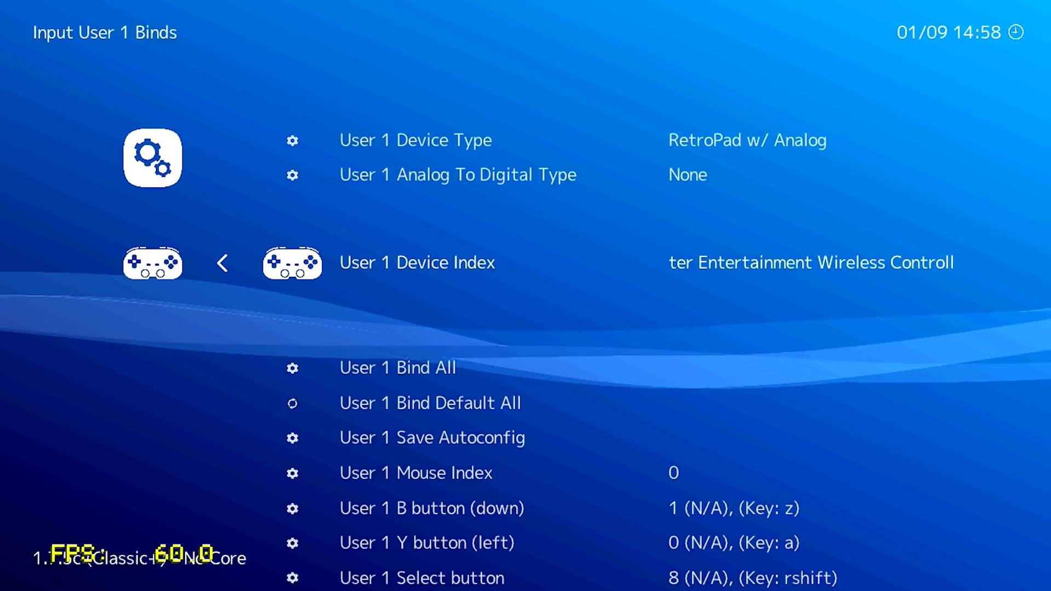
- Review the User 1 button bindings for the selected controller and return to the Input settings
{"action": "key", "text": "Down"}
{"action": "key", "text": "Down"}
{"action": "key", "text": "Up"}
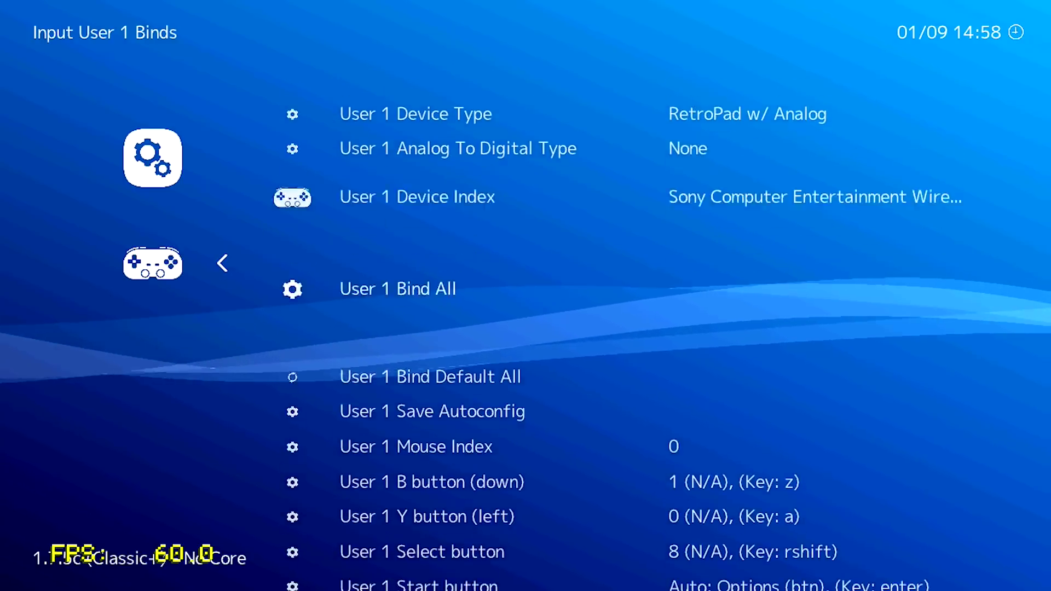
{"action": "key", "text": "Down"}
{"action": "key", "text": "Down"}
{"action": "key", "text": "Down"}
{"action": "key", "text": "Down"}
{"action": "key", "text": "Down"}
{"action": "key", "text": "Down"}
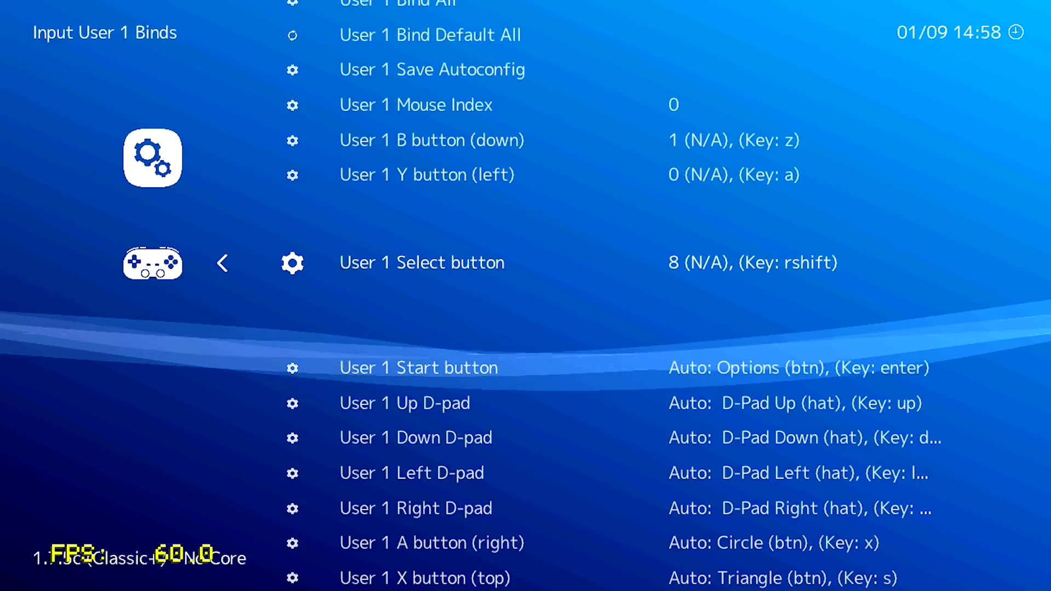
{"action": "key", "text": "Down"}
{"action": "key", "text": "Down"}
{"action": "key", "text": "Down"}
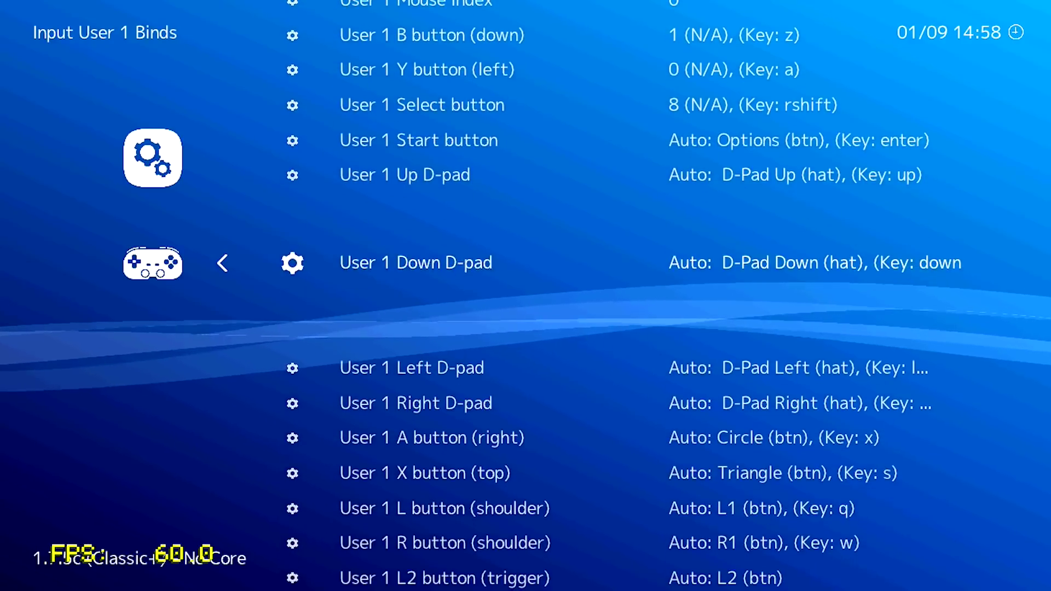
{"action": "key", "text": "Up"}
{"action": "key", "text": "Up"}
{"action": "key", "text": "Up"}
{"action": "key", "text": "Up"}
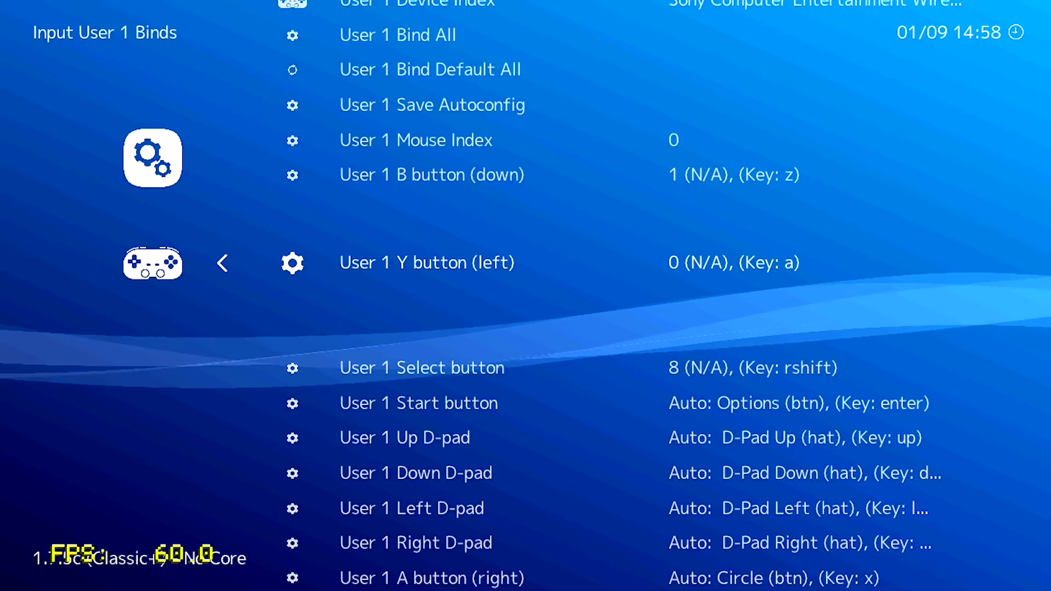
{"action": "key", "text": "Up"}
{"action": "key", "text": "Up"}
{"action": "key", "text": "Up"}
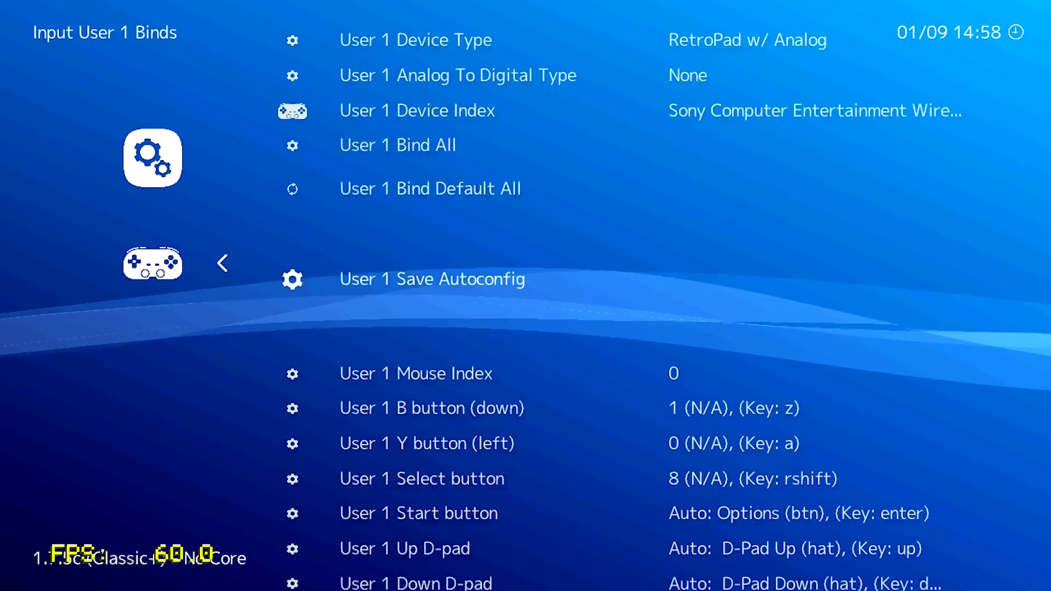
{"action": "key", "text": "Down"}
{"action": "key", "text": "Down"}
{"action": "key", "text": "Up"}
{"action": "key", "text": "Down"}
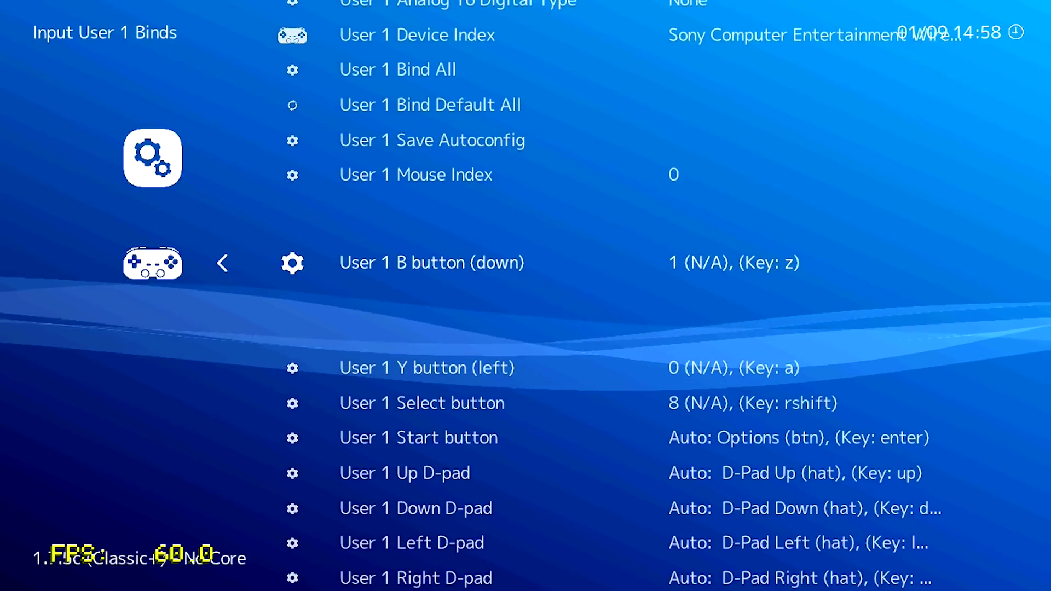
{"action": "key", "text": "Down"}
{"action": "key", "text": "Down"}
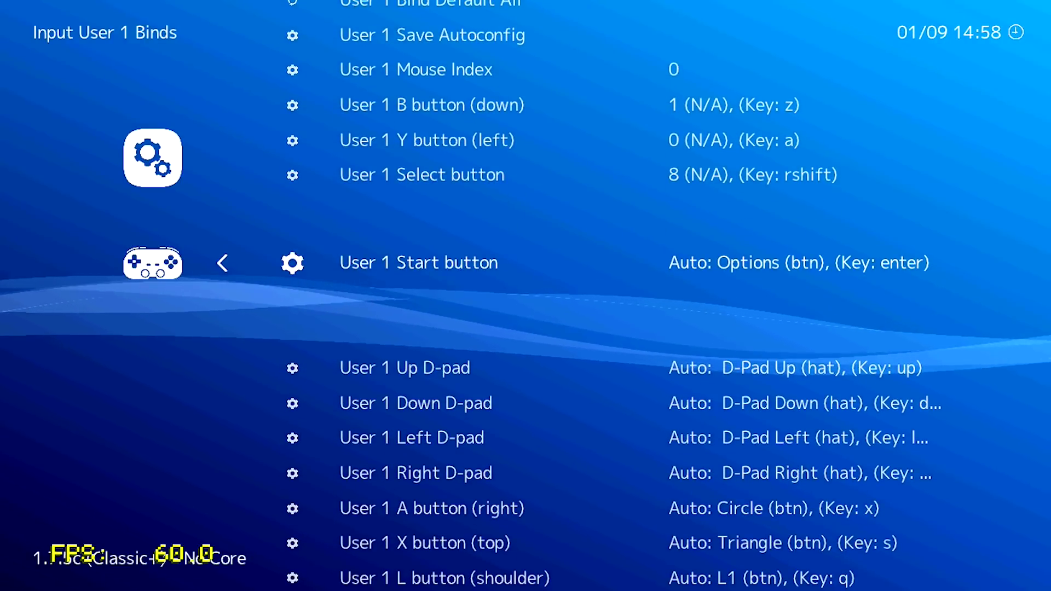
{"action": "key", "text": "Down"}
{"action": "key", "text": "Up"}
{"action": "key", "text": "Up"}
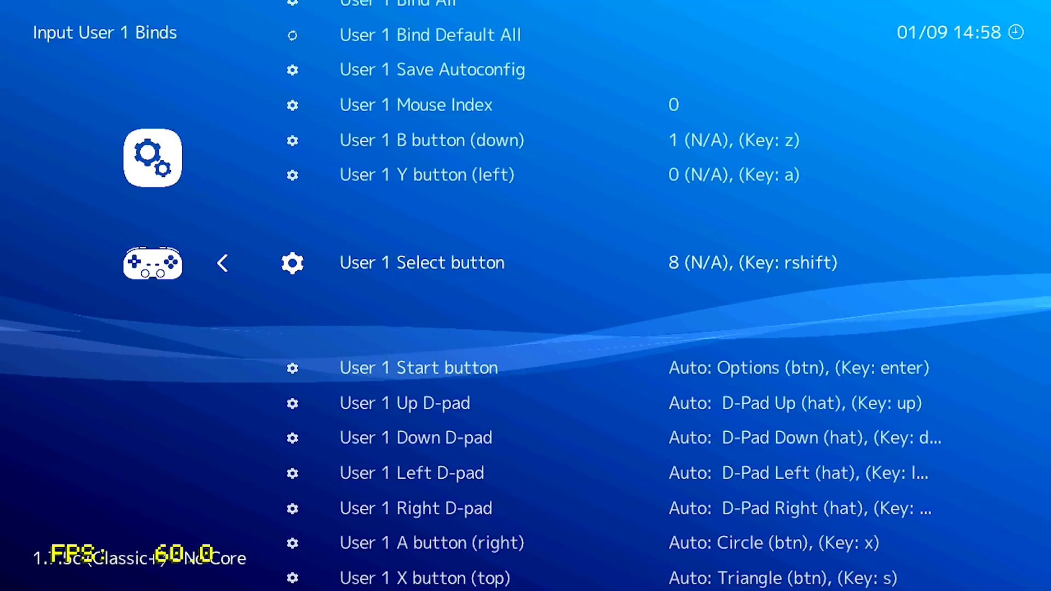
{"action": "key", "text": "Up"}
{"action": "key", "text": "Up"}
{"action": "key", "text": "Up"}
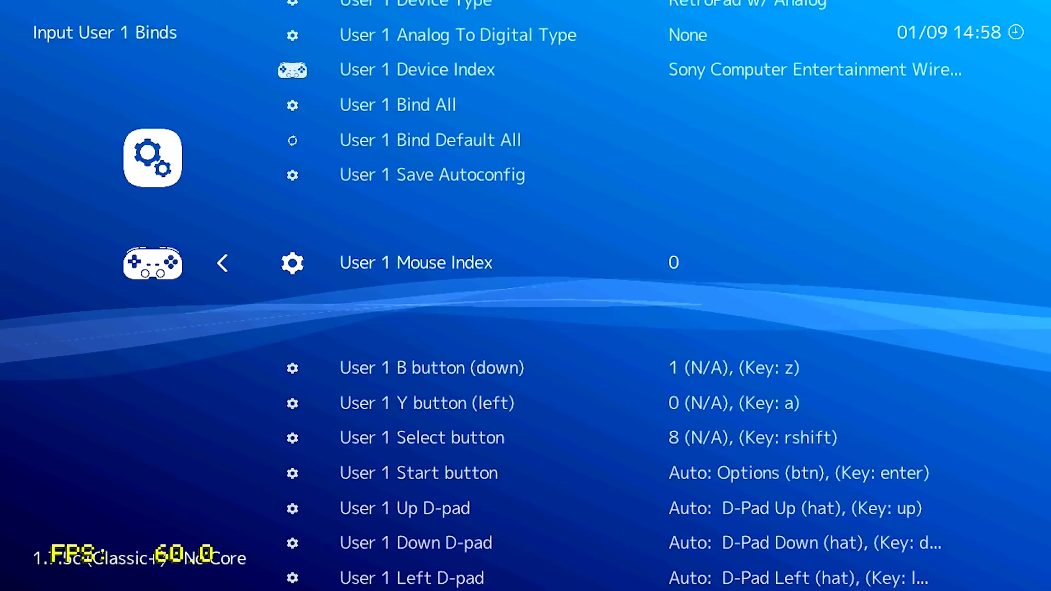
{"action": "key", "text": "Up"}
{"action": "key", "text": "Up"}
{"action": "key", "text": "Up"}
{"action": "key", "text": "BackSpace"}
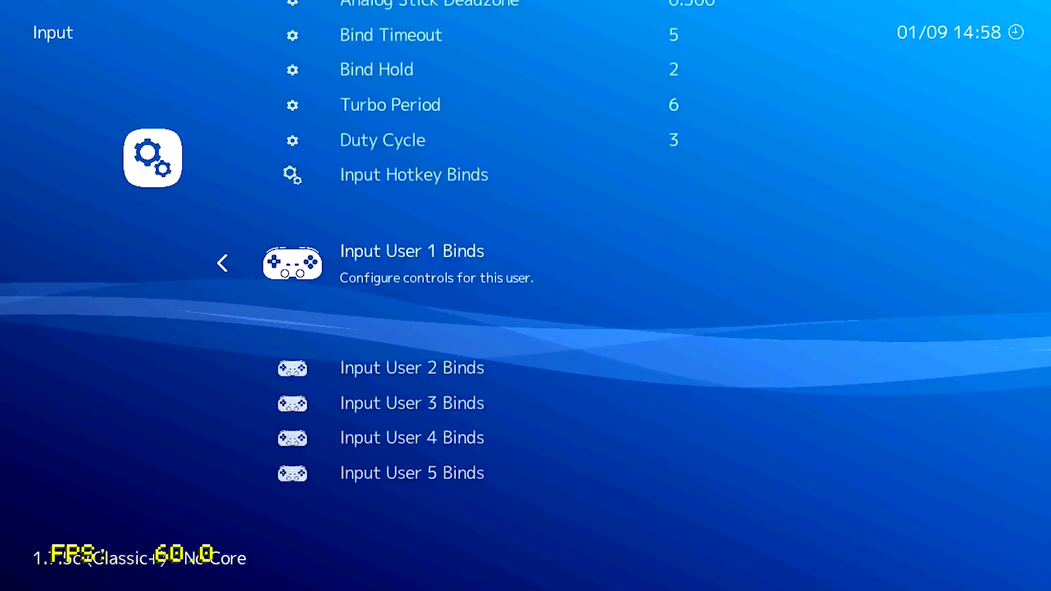
- Look back through the Input settings up to Menu Toggle Gamepad Combo and return to the Settings list
{"action": "key", "text": "Up"}
{"action": "key", "text": "Up"}
{"action": "key", "text": "Up"}
{"action": "key", "text": "Up"}
{"action": "key", "text": "Up"}
{"action": "key", "text": "Up"}
{"action": "key", "text": "Up"}
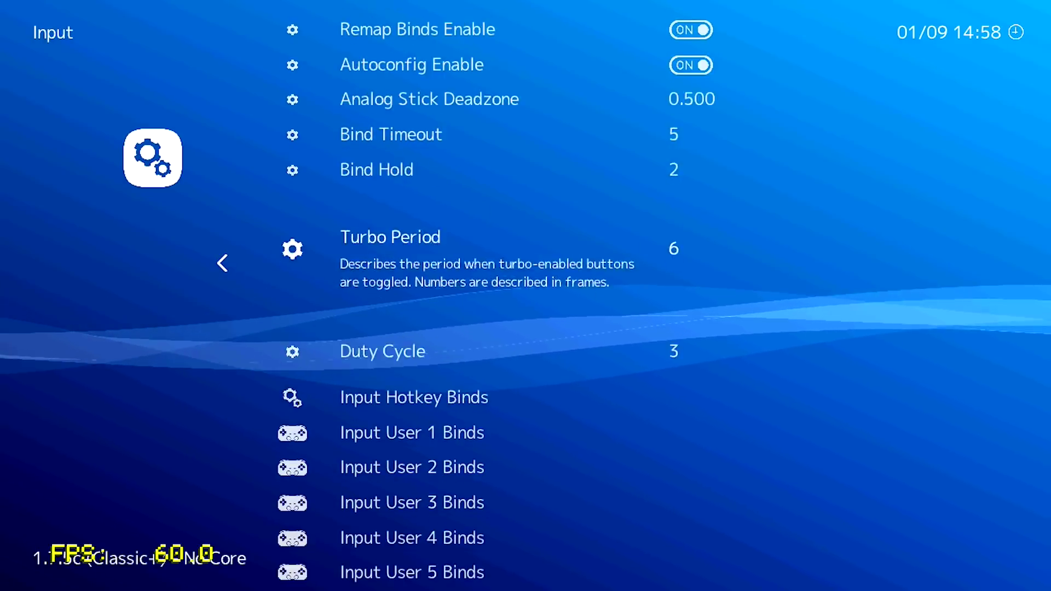
{"action": "key", "text": "Up"}
{"action": "key", "text": "Up"}
{"action": "key", "text": "Up"}
{"action": "key", "text": "Up"}
{"action": "key", "text": "Up"}
{"action": "key", "text": "Up"}
{"action": "key", "text": "Up"}
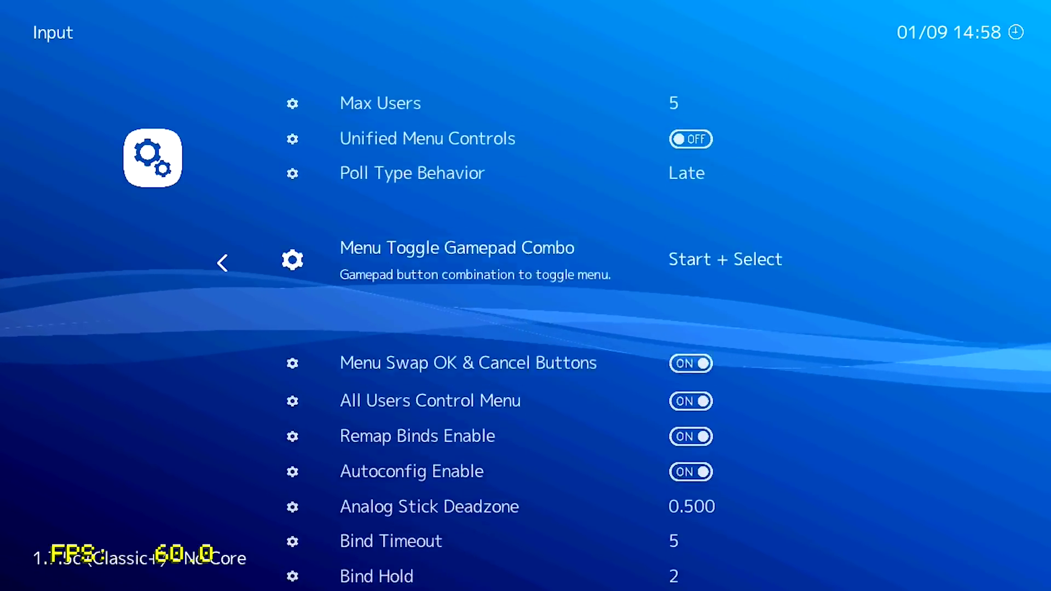
{"action": "key", "text": "Left"}
{"action": "key", "text": "BackSpace"}
{"action": "key", "text": "Down"}
{"action": "key", "text": "Down"}
{"action": "key", "text": "Down"}
{"action": "key", "text": "Down"}
{"action": "key", "text": "Down"}
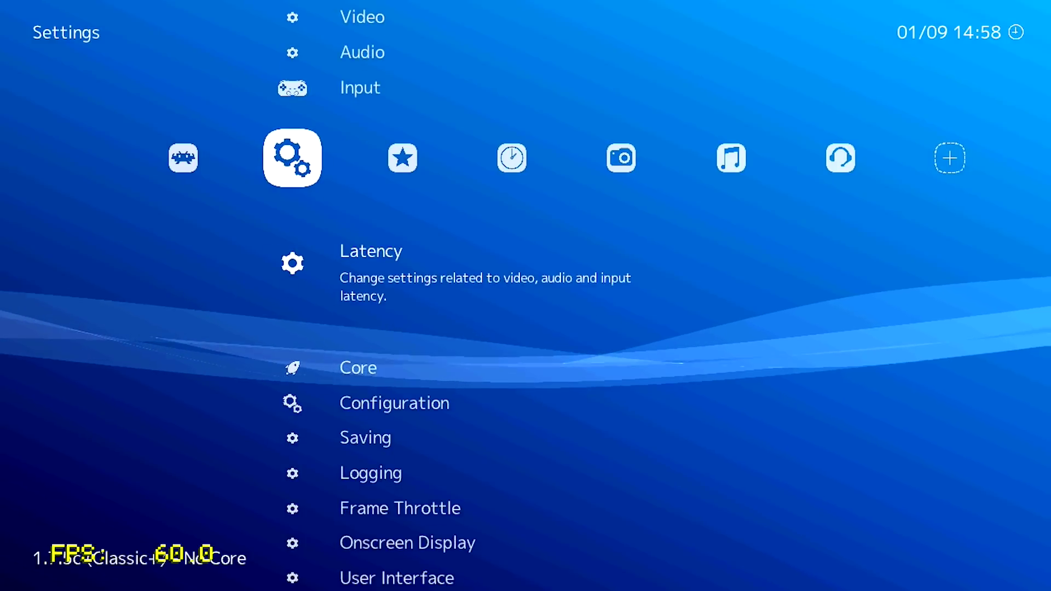
- Look through the top-level categories from Settings past Image and return to the Main Menu
{"action": "key", "text": "Right"}
{"action": "key", "text": "Right"}
{"action": "key", "text": "Right"}
{"action": "key", "text": "Right"}
{"action": "key", "text": "Right"}
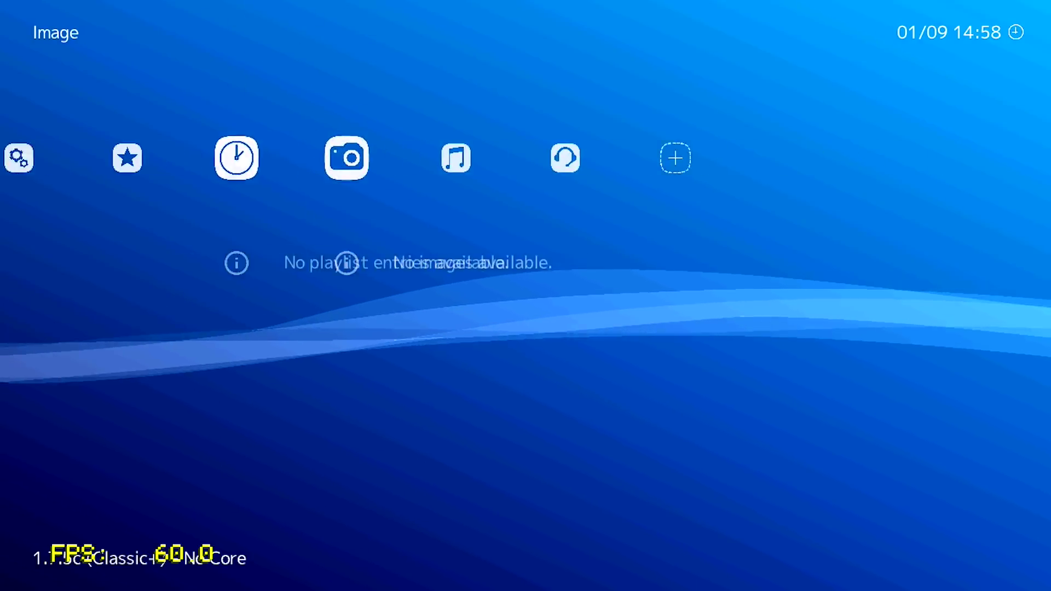
{"action": "key", "text": "Left"}
{"action": "key", "text": "Left"}
{"action": "key", "text": "Left"}
{"action": "key", "text": "Left"}
{"action": "key", "text": "Left"}
{"action": "key", "text": "Left"}
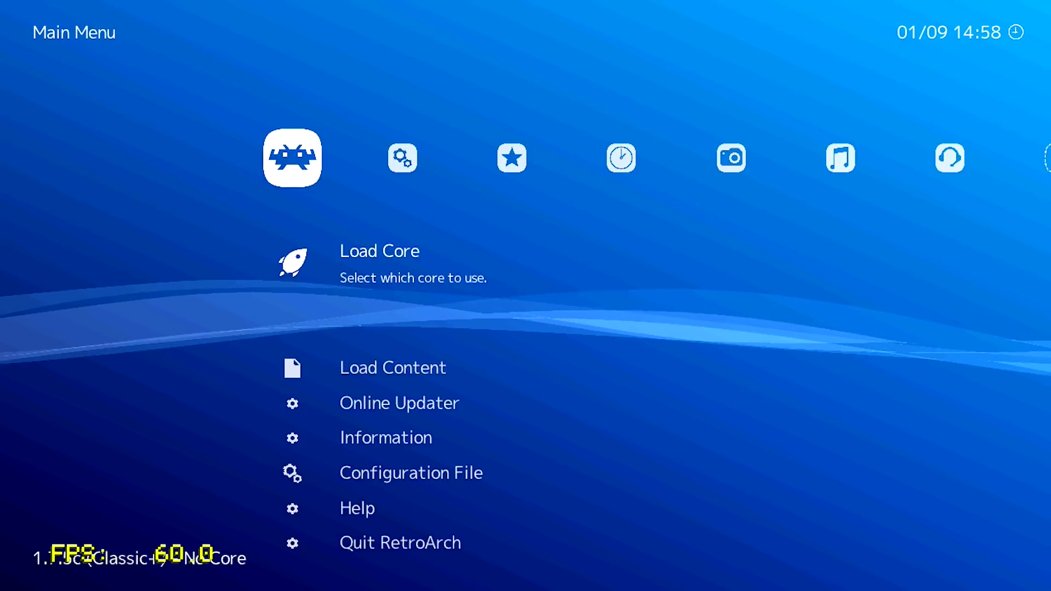
- Load the ppsspp_libretro.so core from the list of available cores
{"action": "key", "text": "Return"}
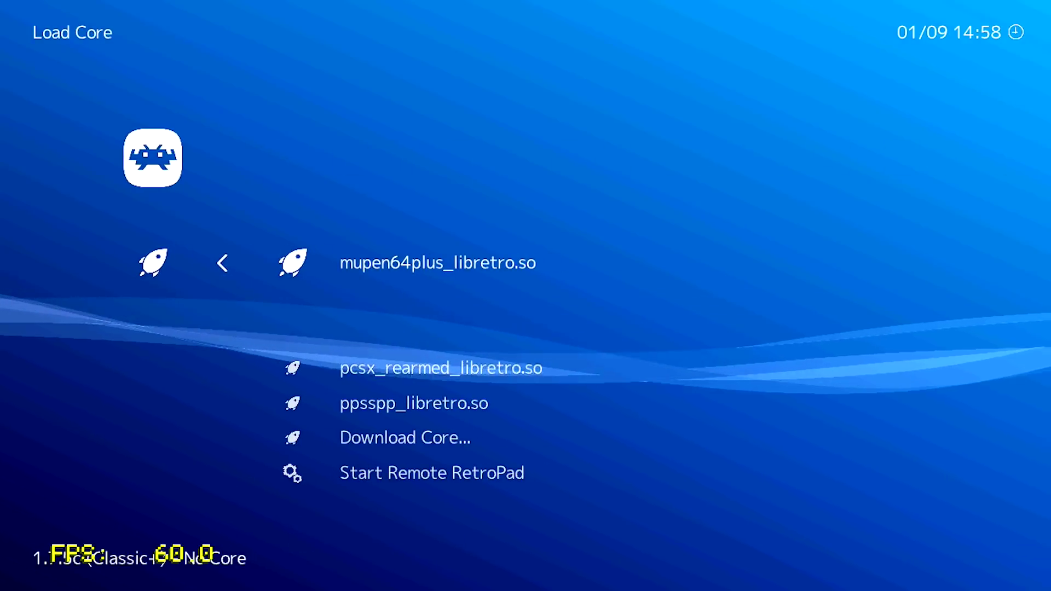
{"action": "key", "text": "Down"}
{"action": "key", "text": "Down"}
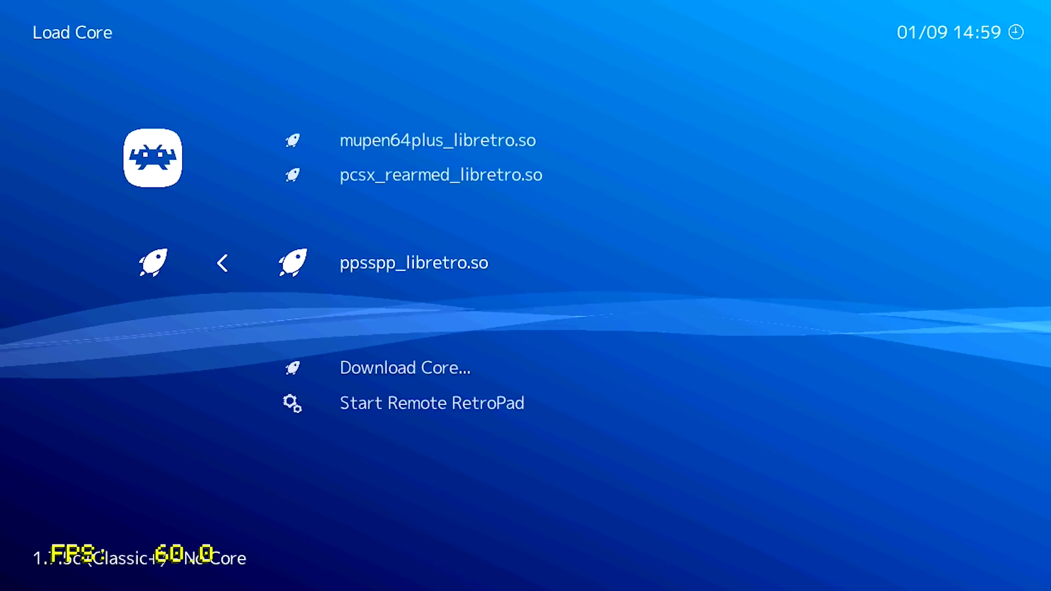
{"action": "key", "text": "Up"}
{"action": "key", "text": "Down"}
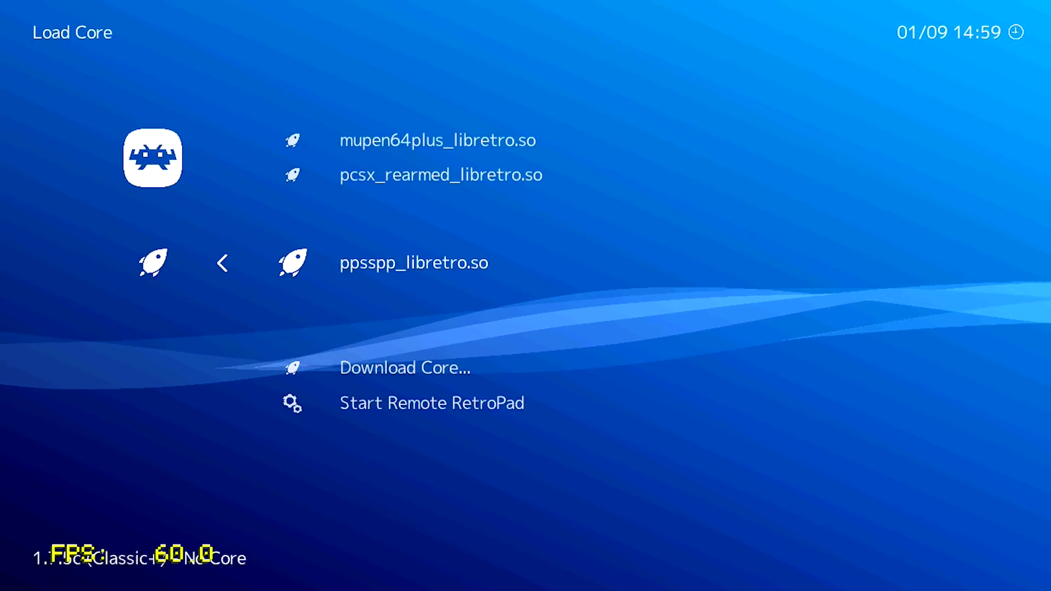
{"action": "key", "text": "Return"}
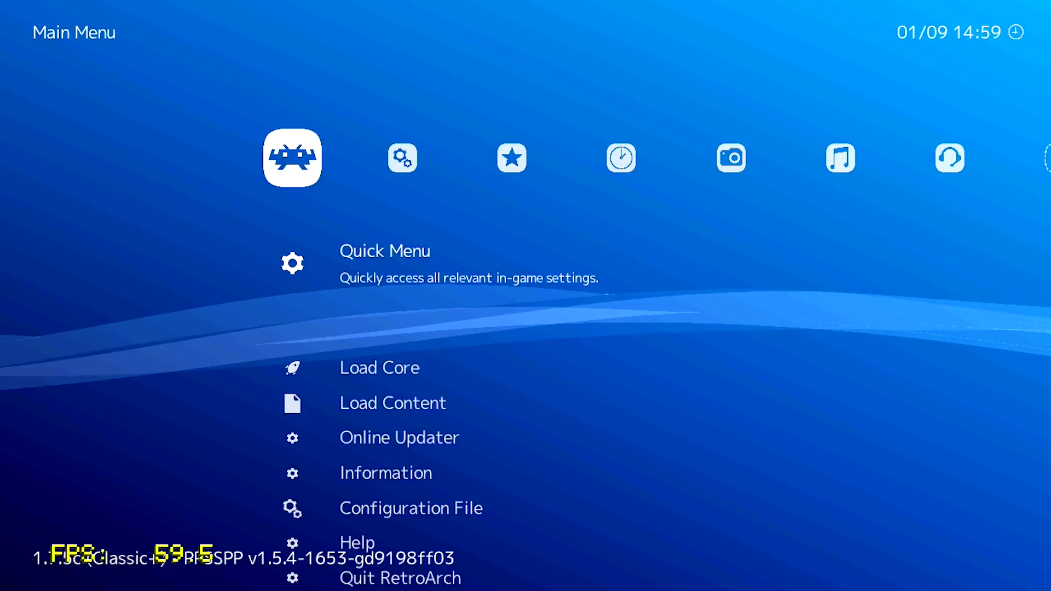
- Start loading content from the start directory and open the root folder /
{"action": "key", "text": "Down"}
{"action": "key", "text": "Down"}
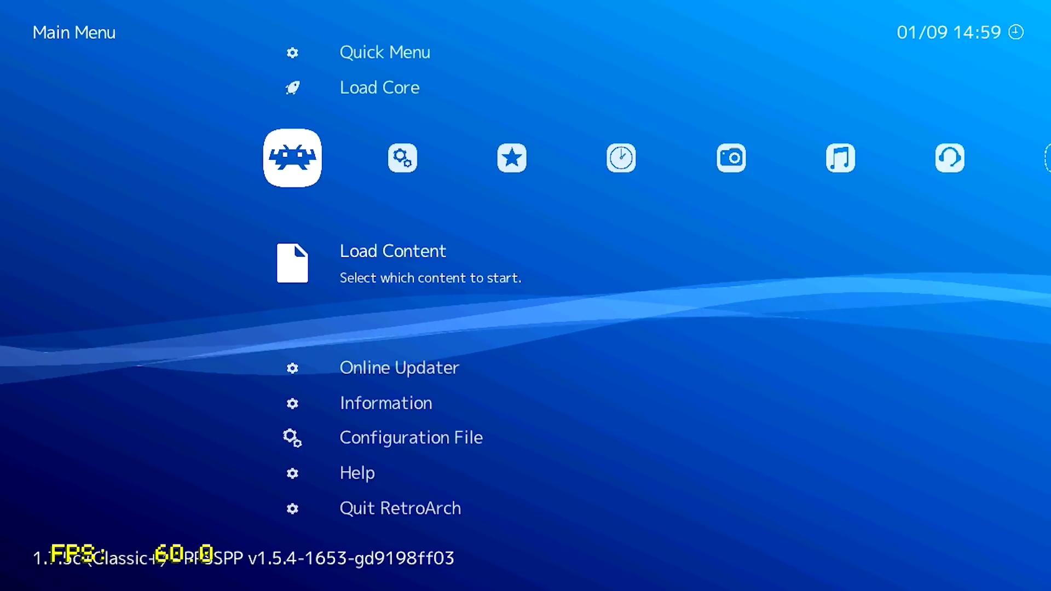
{"action": "key", "text": "Up"}
{"action": "key", "text": "Up"}
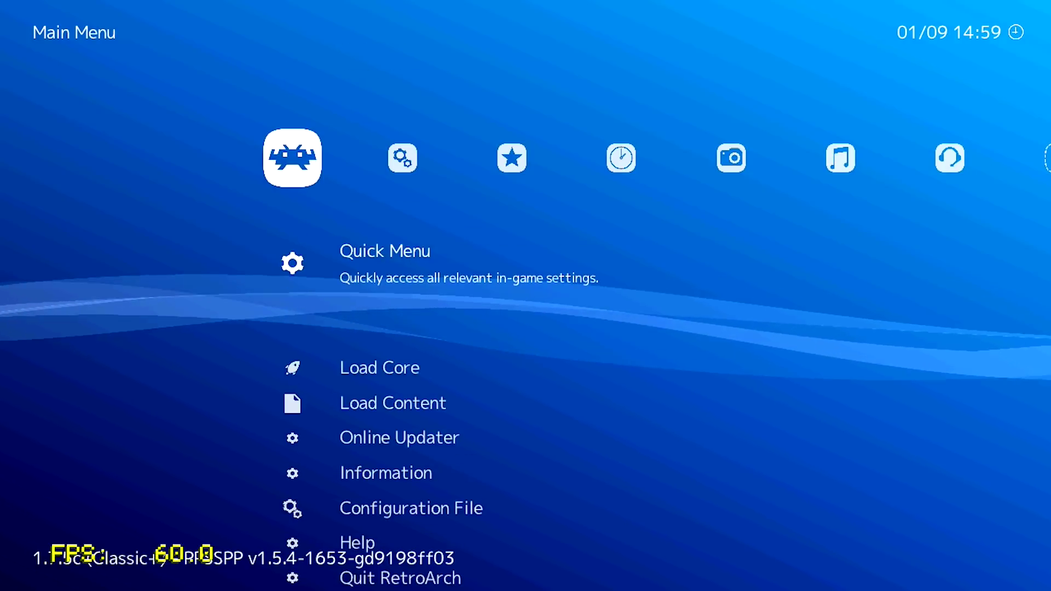
{"action": "key", "text": "Down"}
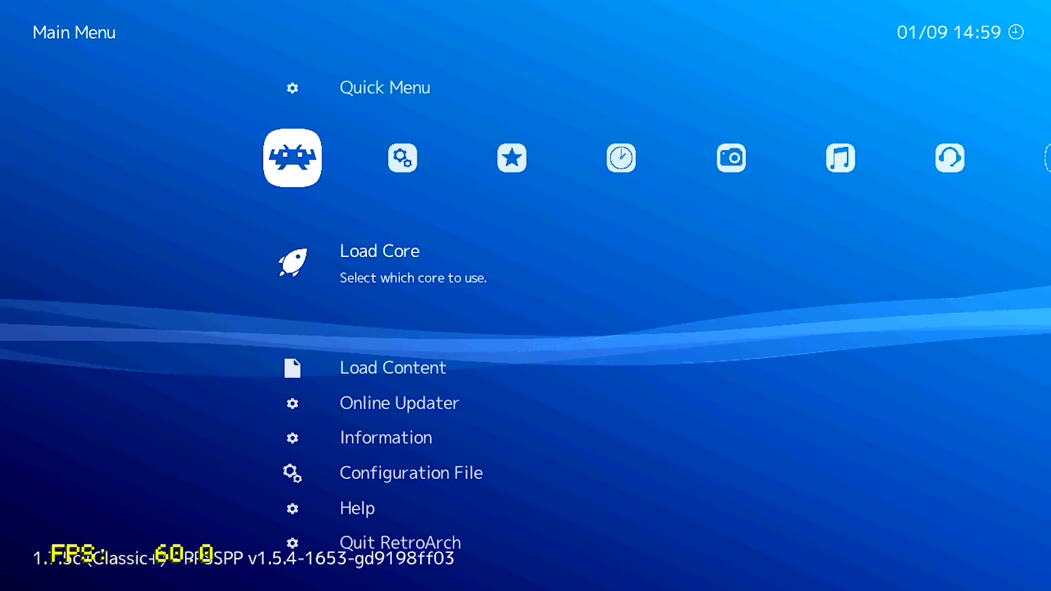
{"action": "key", "text": "Down"}
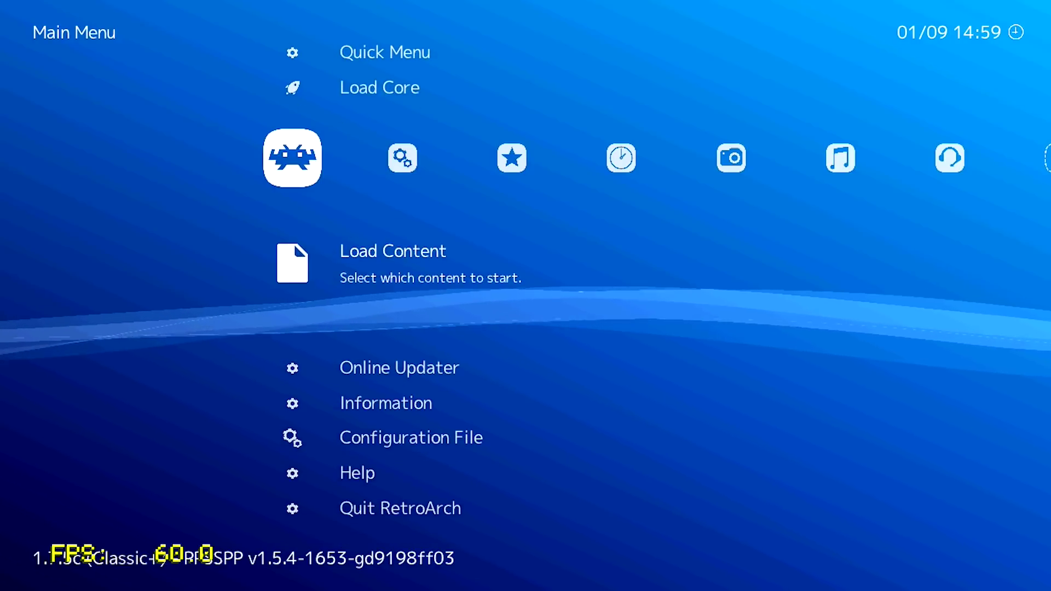
{"action": "key", "text": "Return"}
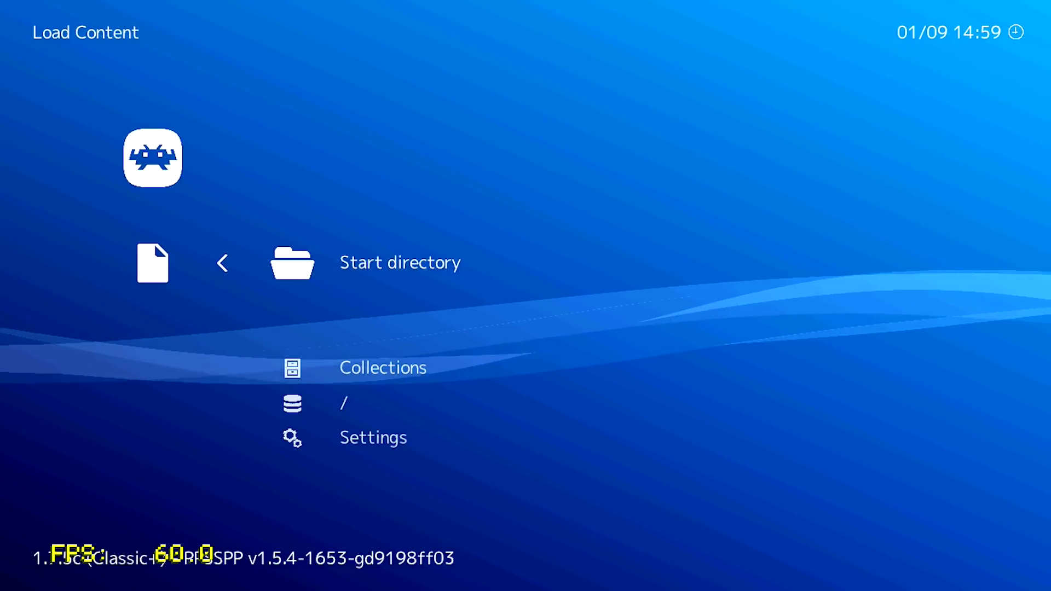
{"action": "key", "text": "Return"}
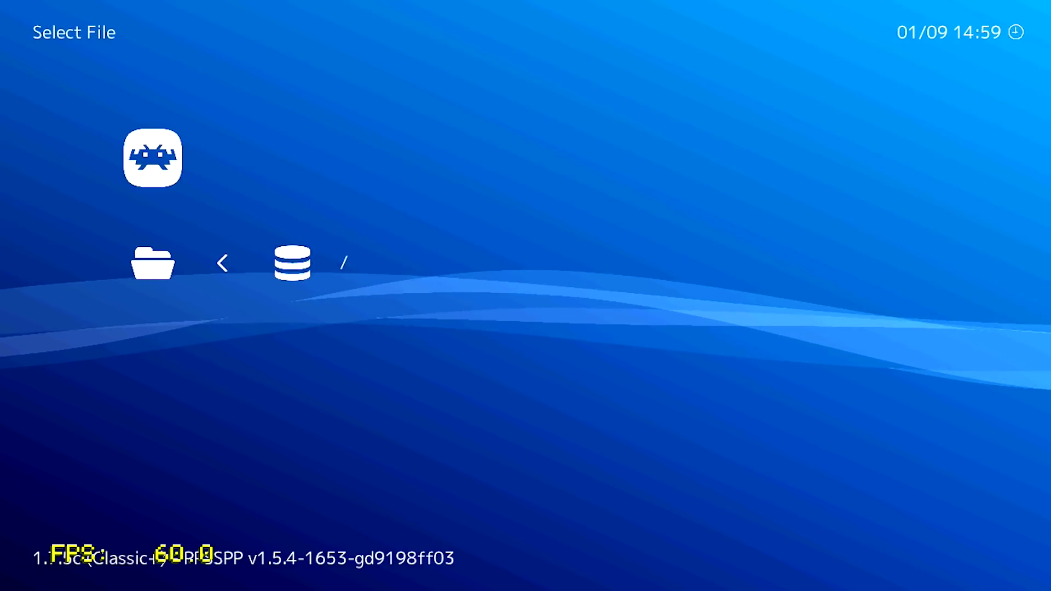
{"action": "key", "text": "Return"}
- Open the media folder in the root directory
{"action": "key", "text": "Down"}
{"action": "key", "text": "Down"}
{"action": "key", "text": "Down"}
{"action": "key", "text": "Down"}
{"action": "key", "text": "Down"}
{"action": "key", "text": "Down"}
{"action": "key", "text": "Down"}
{"action": "key", "text": "Down"}
{"action": "key", "text": "Down"}
{"action": "key", "text": "Down"}
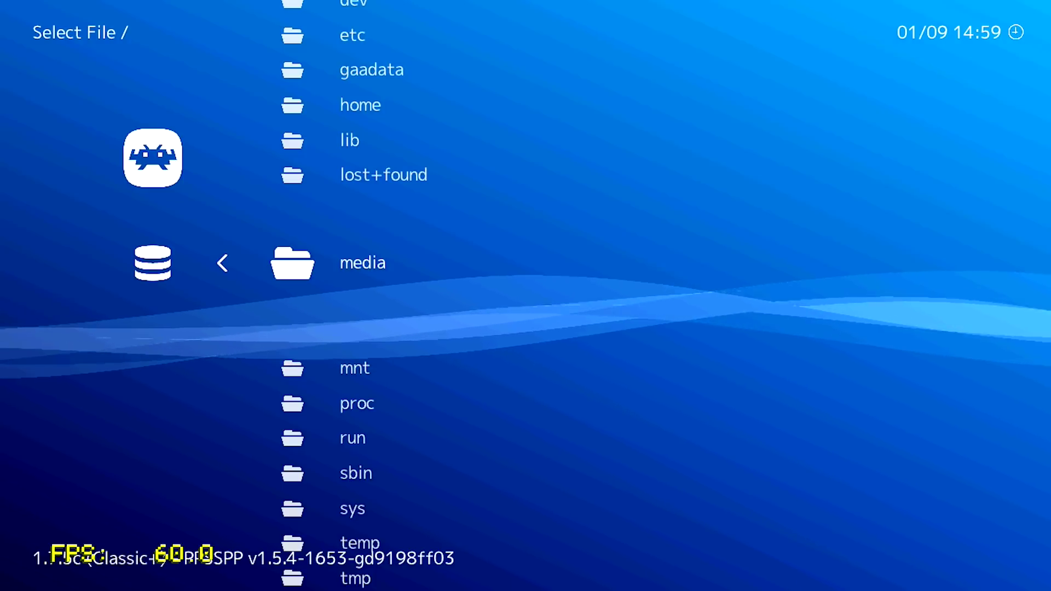
{"action": "key", "text": "Return"}
- Open the RA Games folder and its psp subfolder
{"action": "key", "text": "Down"}
{"action": "key", "text": "Down"}
{"action": "key", "text": "Down"}
{"action": "key", "text": "Down"}
{"action": "key", "text": "Down"}
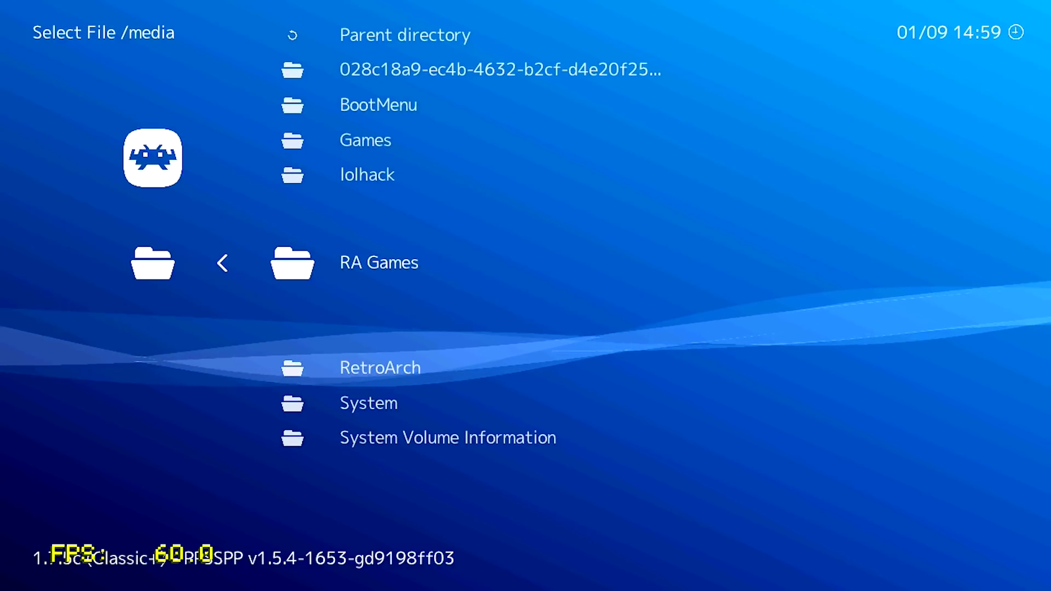
{"action": "key", "text": "Return"}
{"action": "key", "text": "Down"}
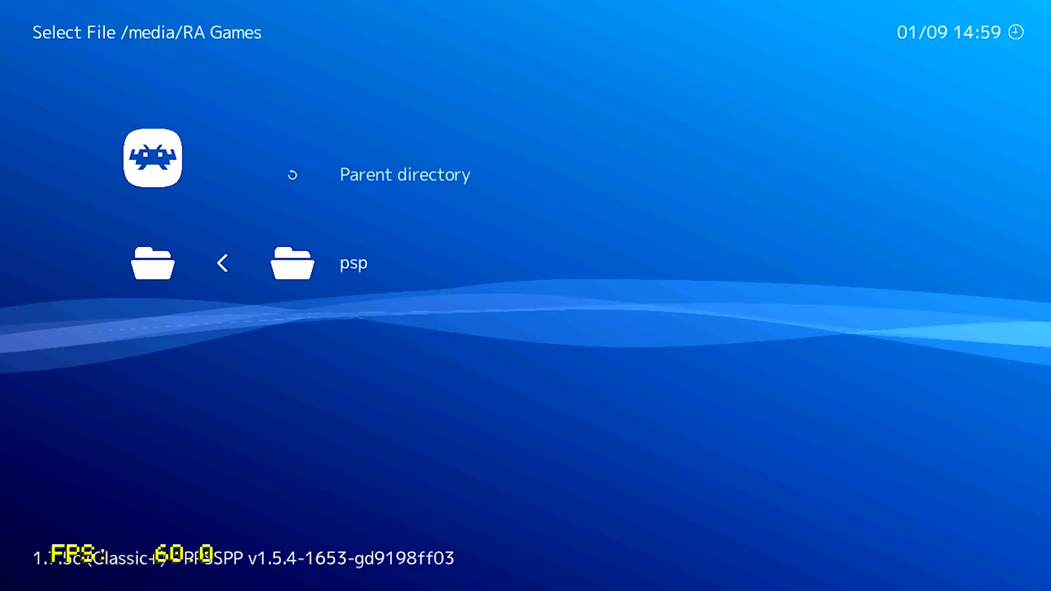
{"action": "key", "text": "Return"}
- Look through the list of PSP game ISO files in the psp folder
{"action": "key", "text": "Down"}
{"action": "key", "text": "Down"}
{"action": "key", "text": "Down"}
{"action": "key", "text": "Down"}
{"action": "key", "text": "Down"}
{"action": "key", "text": "Down"}
{"action": "key", "text": "Down"}
{"action": "key", "text": "Down"}
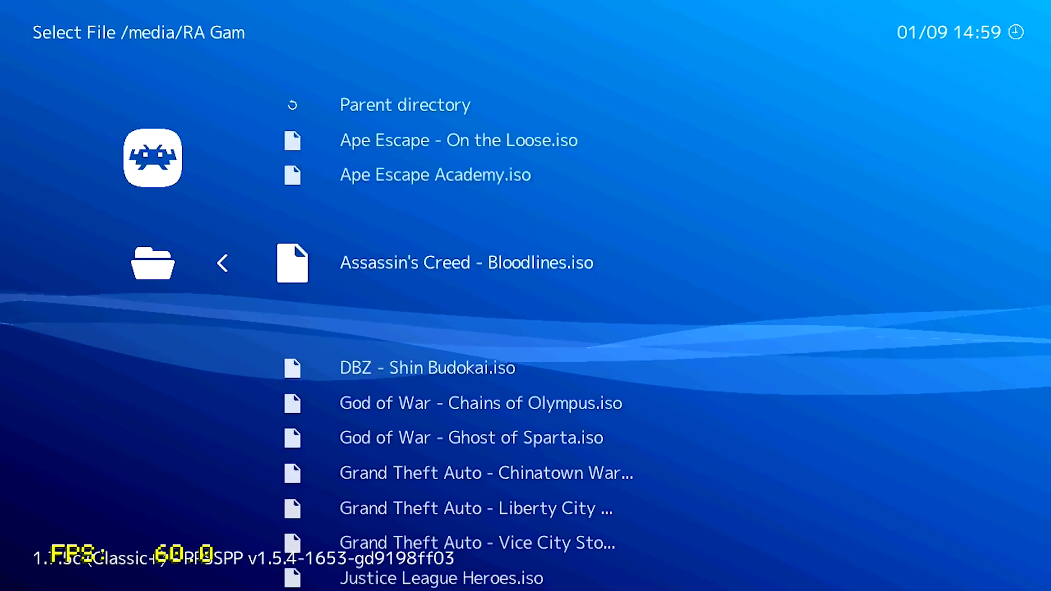
{"action": "key", "text": "Down"}
{"action": "key", "text": "Down"}
{"action": "key", "text": "Down"}
{"action": "key", "text": "Down"}
{"action": "key", "text": "Down"}
{"action": "key", "text": "Down"}
{"action": "key", "text": "Down"}
{"action": "key", "text": "Down"}
{"action": "key", "text": "Down"}
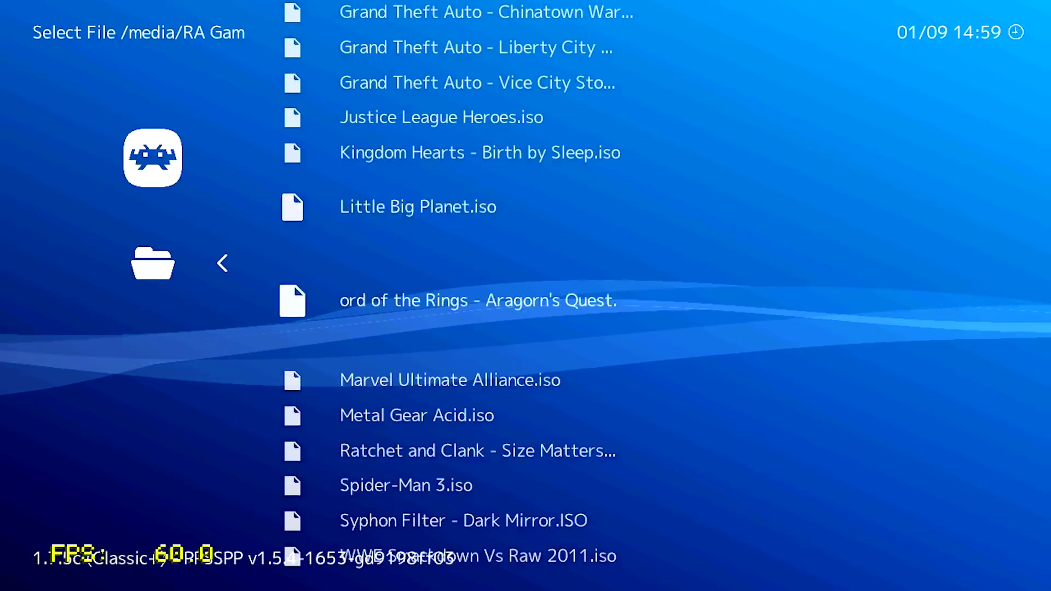
{"action": "key", "text": "Up"}
{"action": "key", "text": "Up"}
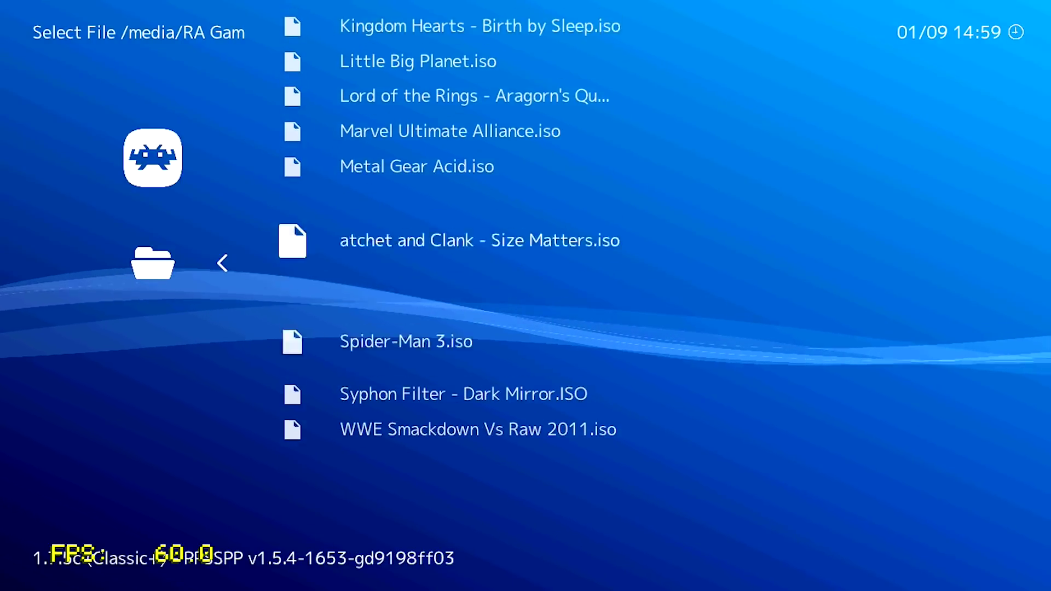
{"action": "key", "text": "Up"}
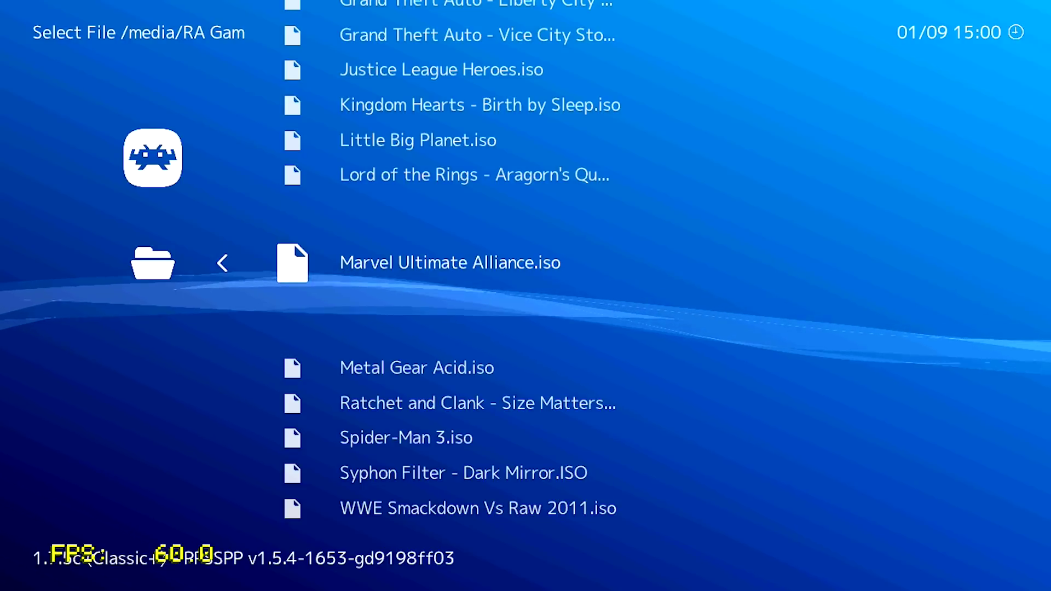
{"action": "key", "text": "Up"}
{"action": "key", "text": "Up"}
{"action": "key", "text": "Up"}
{"action": "key", "text": "Up"}
{"action": "key", "text": "Up"}
{"action": "key", "text": "Up"}
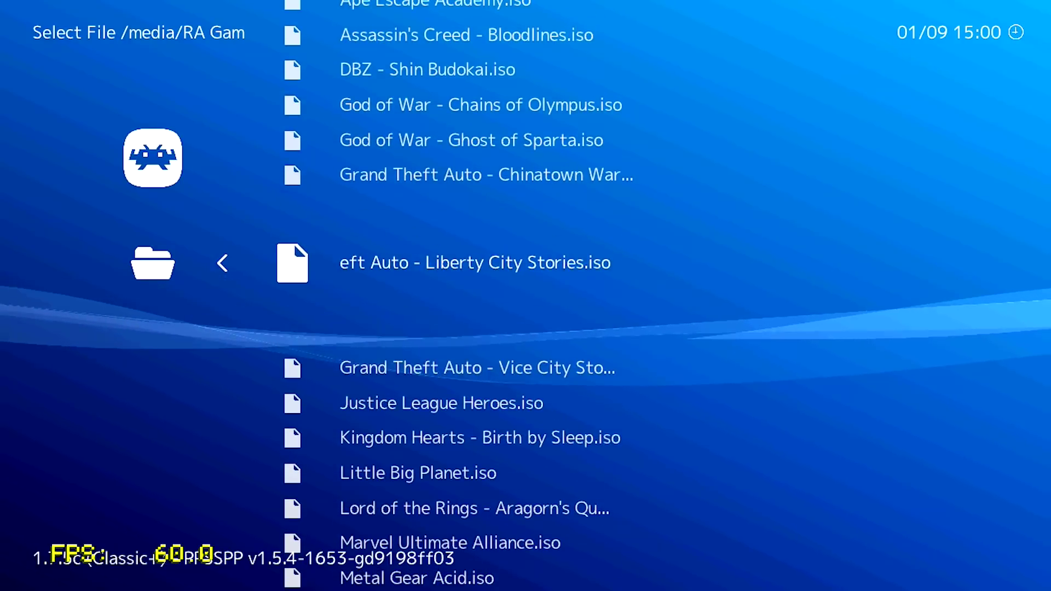
- Launch DBZ - Shin Budokai.iso from the psp folder
{"action": "key", "text": "Up"}
{"action": "key", "text": "Up"}
{"action": "key", "text": "Up"}
{"action": "key", "text": "Up"}
{"action": "key", "text": "Up"}
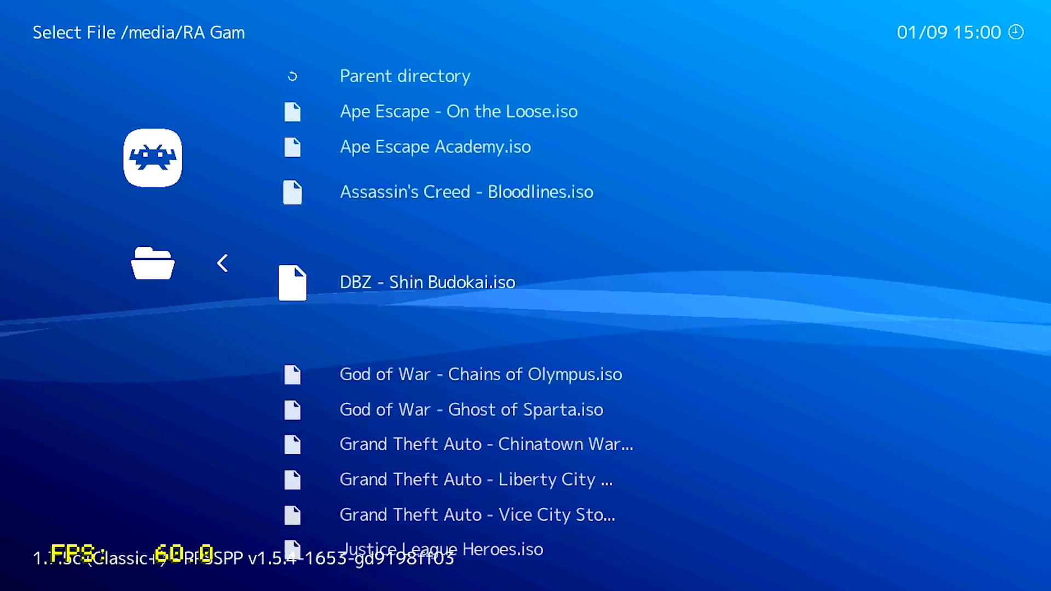
{"action": "key", "text": "Down"}
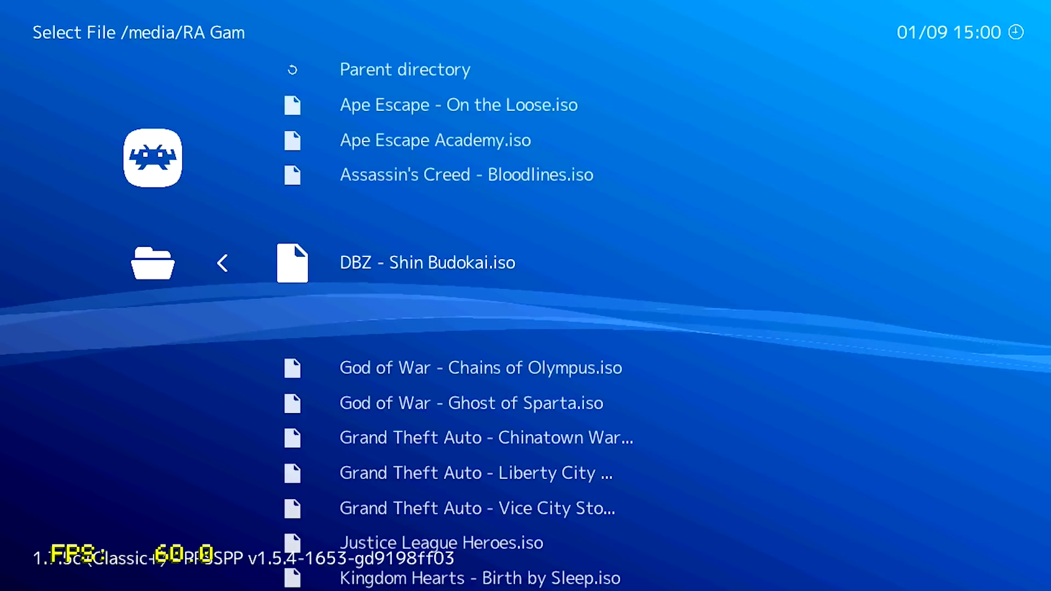
{"action": "key", "text": "Return"}
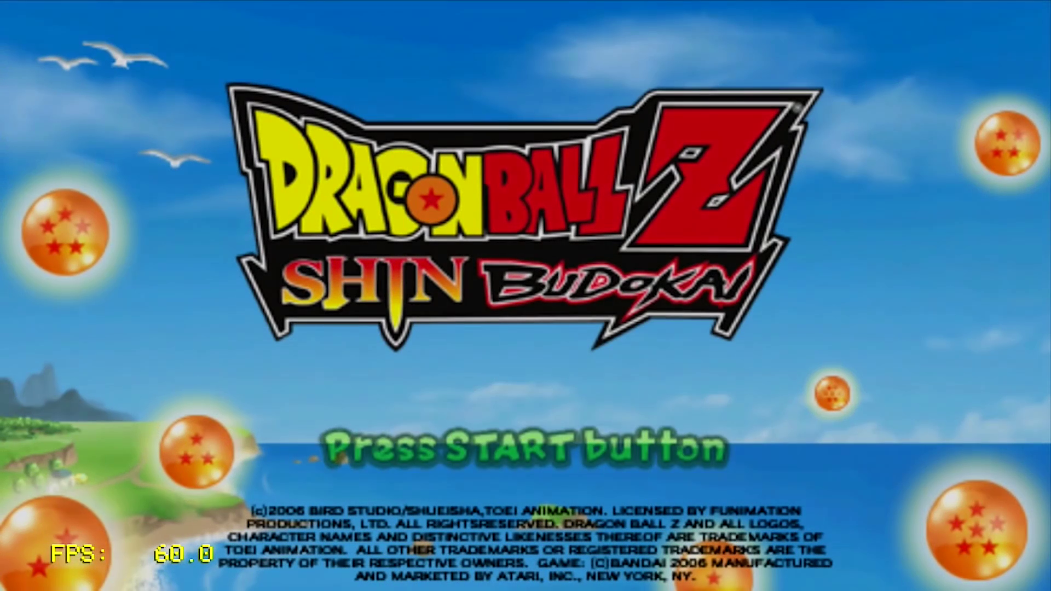
- Start a new game with the nickname A, save the game data and continue to the game's Main Menu
{"action": "key", "text": "space"}
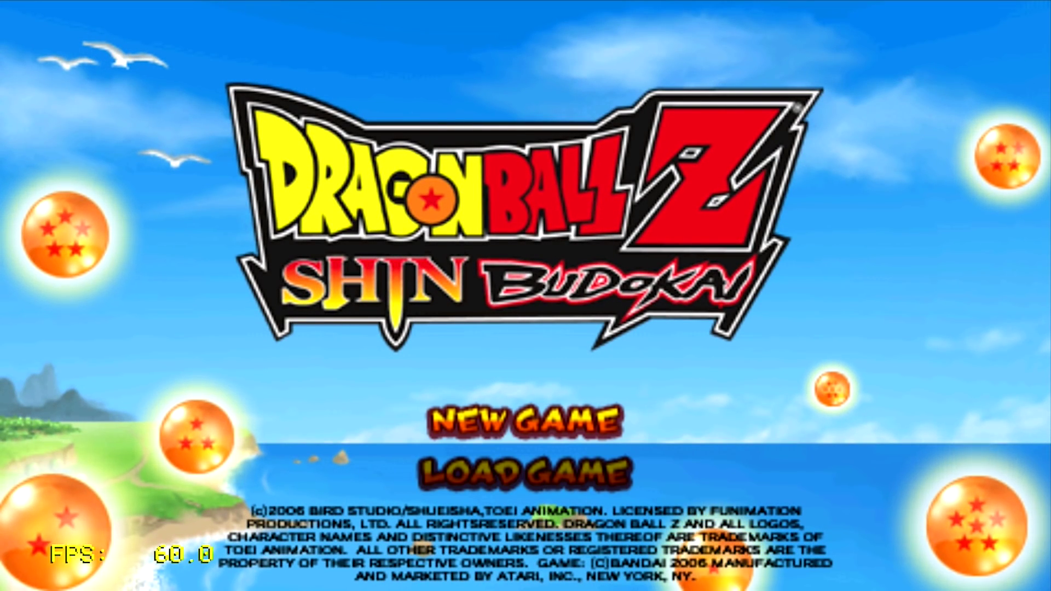
{"action": "key", "text": "space"}
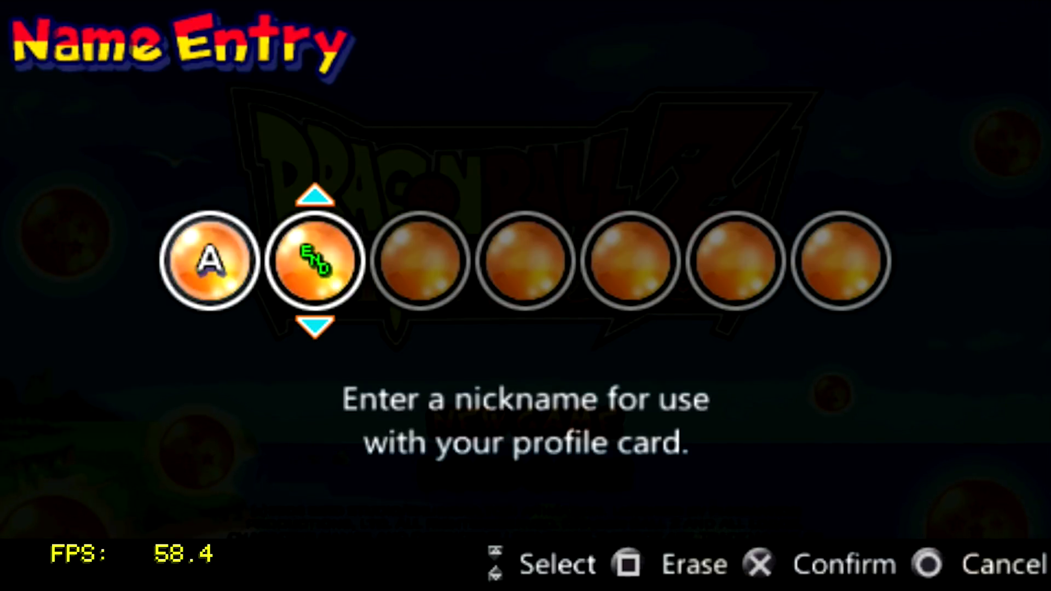
{"action": "key", "text": "z"}
{"action": "key", "text": "z"}
{"action": "key", "text": "z"}
{"action": "key", "text": "z"}
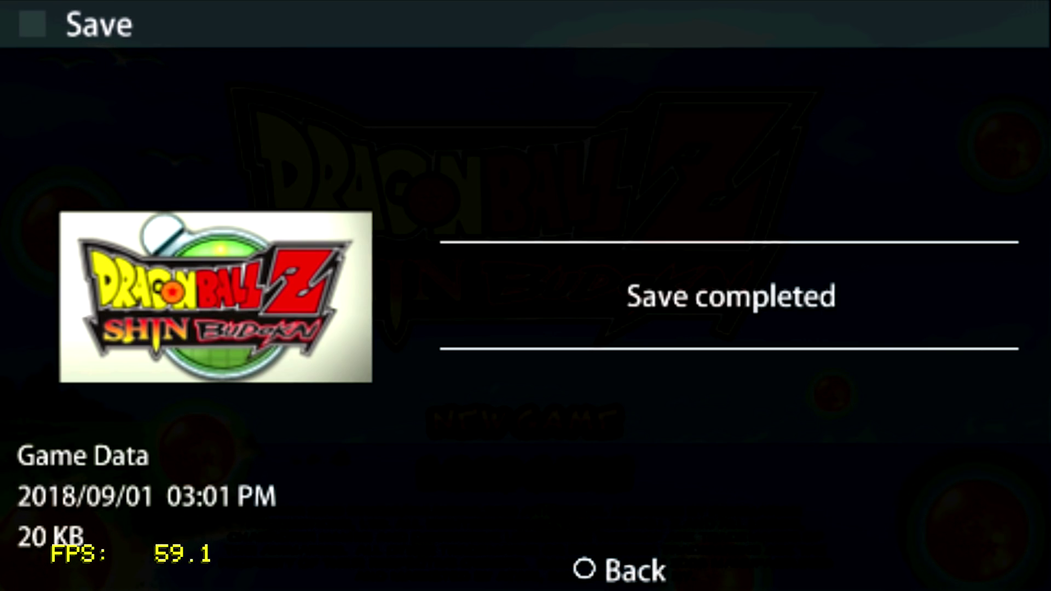
{"action": "key", "text": "x"}
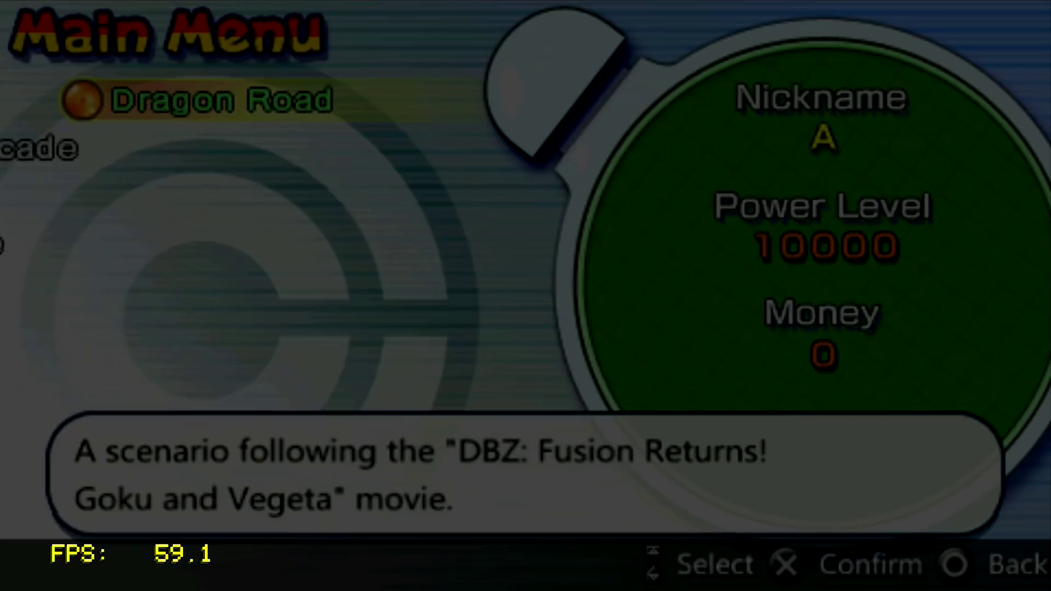
- Enter Arcade mode with Easy difficulty, a duel time of 90 and 2 rounds
{"action": "key", "text": "Down"}
{"action": "key", "text": "z"}
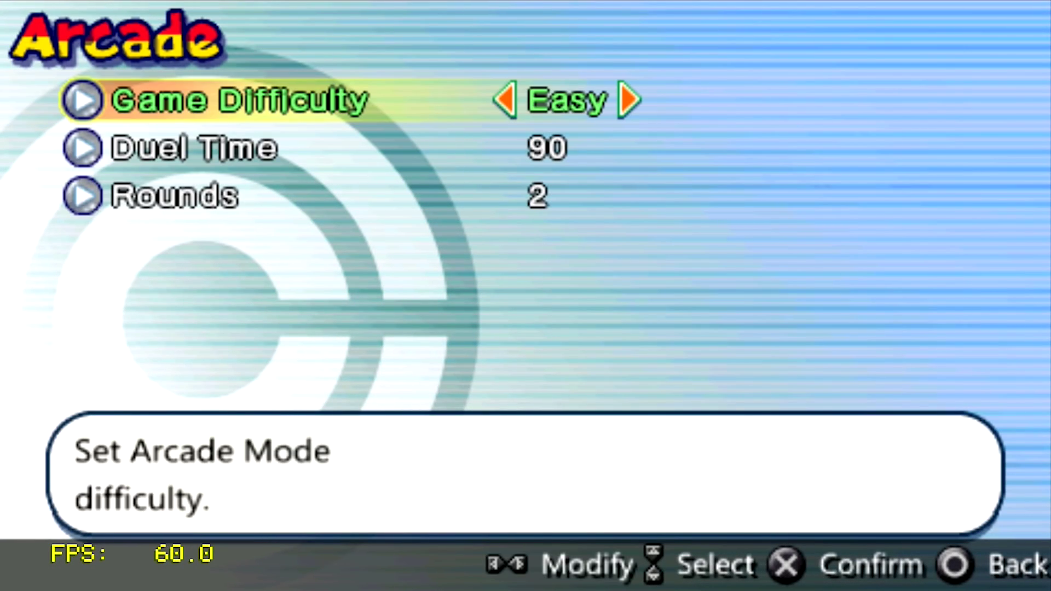
{"action": "key", "text": "z"}
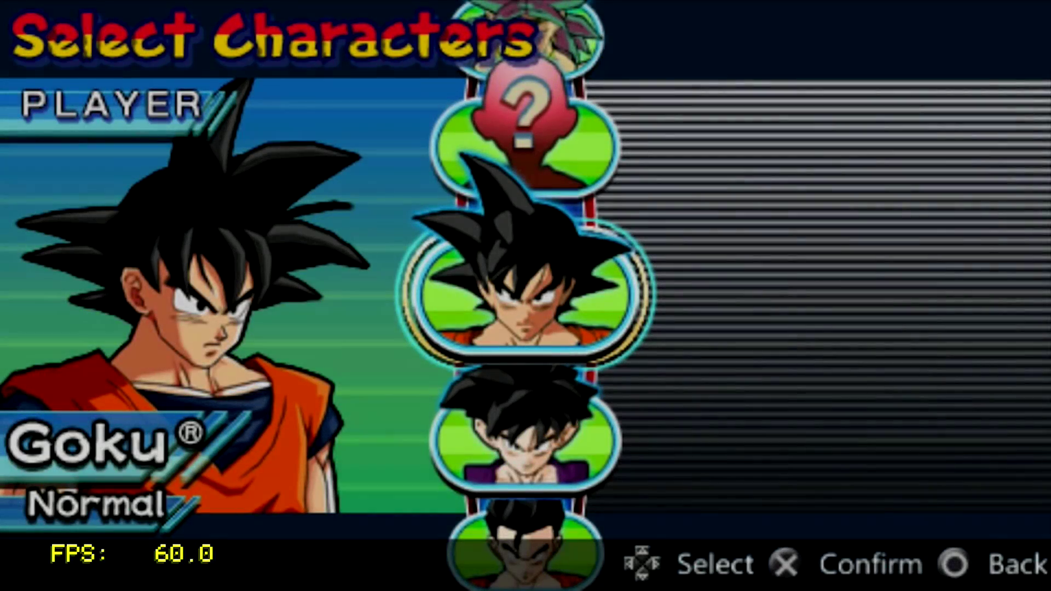
- Browse the character roster and choose Broly (Super Saiyan) as the player character for the fight
{"action": "key", "text": "Down"}
{"action": "key", "text": "Down"}
{"action": "key", "text": "Down"}
{"action": "key", "text": "Down"}
{"action": "key", "text": "Down"}
{"action": "key", "text": "Down"}
{"action": "key", "text": "Down"}
{"action": "key", "text": "Down"}
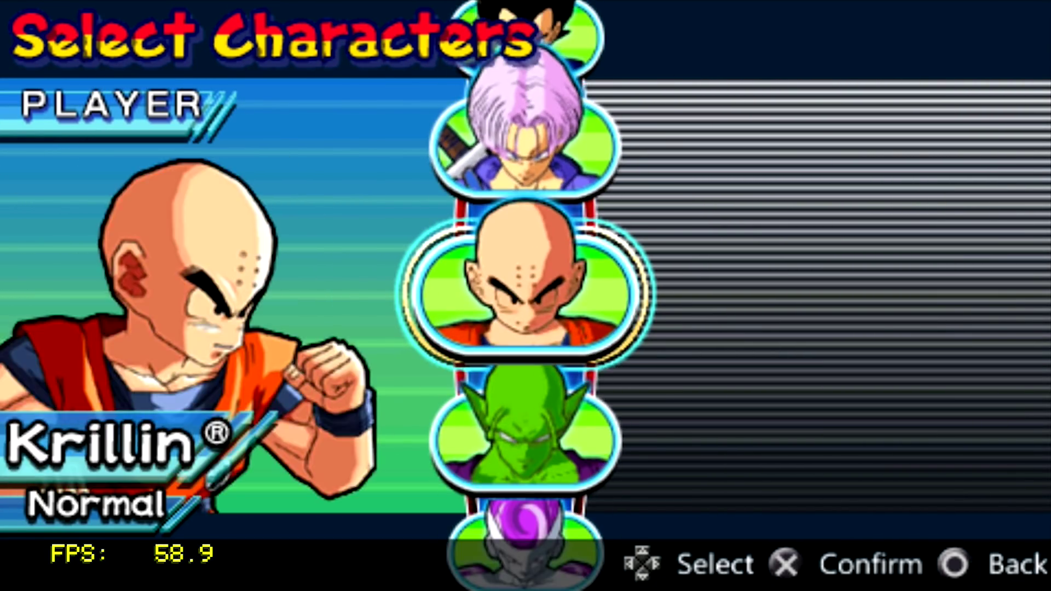
{"action": "key", "text": "Down"}
{"action": "key", "text": "Down"}
{"action": "key", "text": "Down"}
{"action": "key", "text": "Down"}
{"action": "key", "text": "Down"}
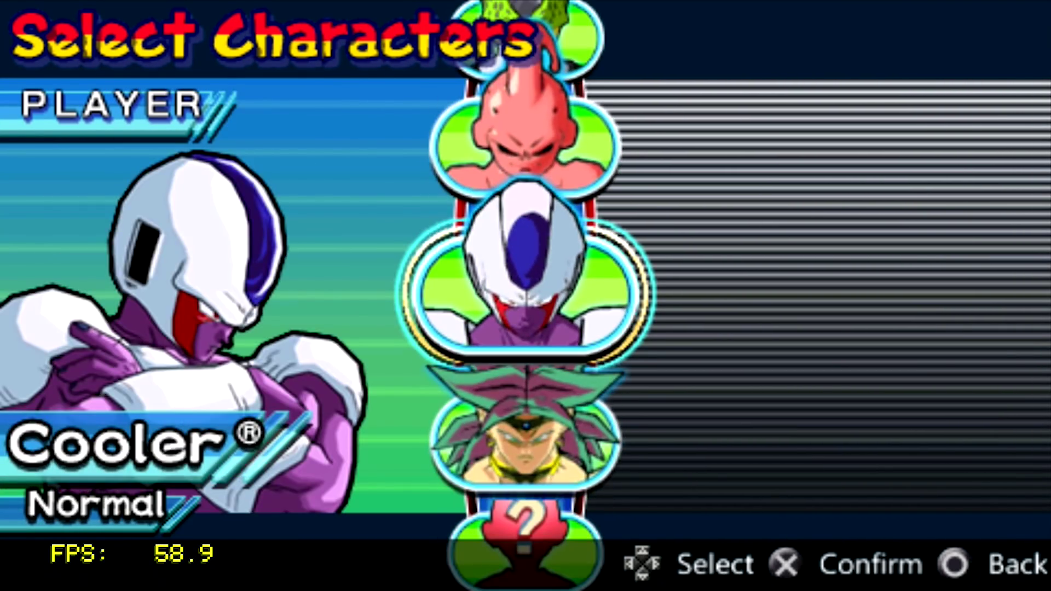
{"action": "key", "text": "Up"}
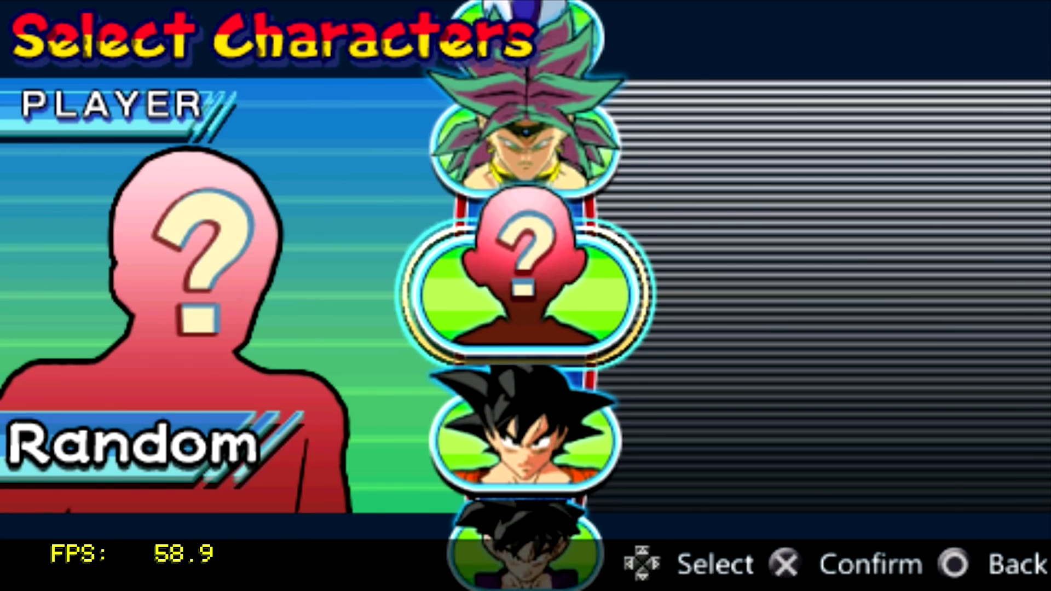
{"action": "key", "text": "Up"}
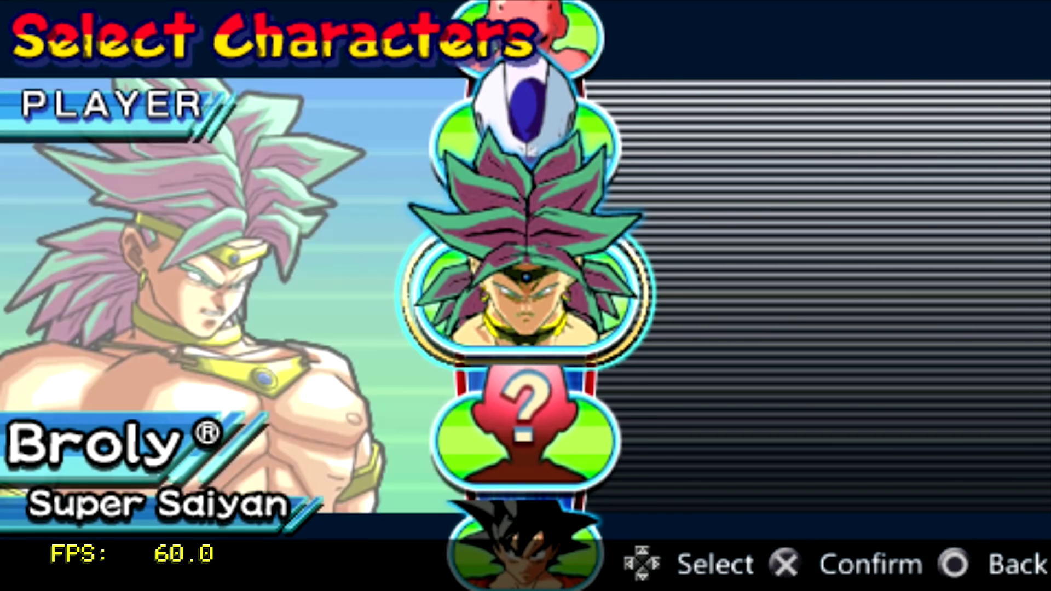
{"action": "key", "text": "z"}
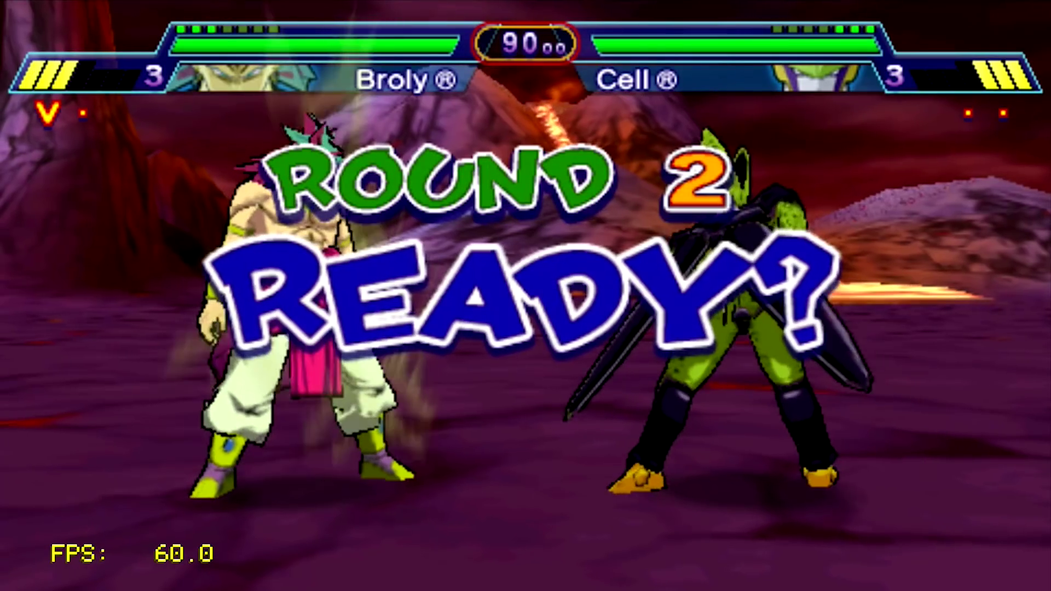
- Close the running Dragon Ball game and load the ppsspp_libretro.so core
{"action": "key", "text": "F1"}
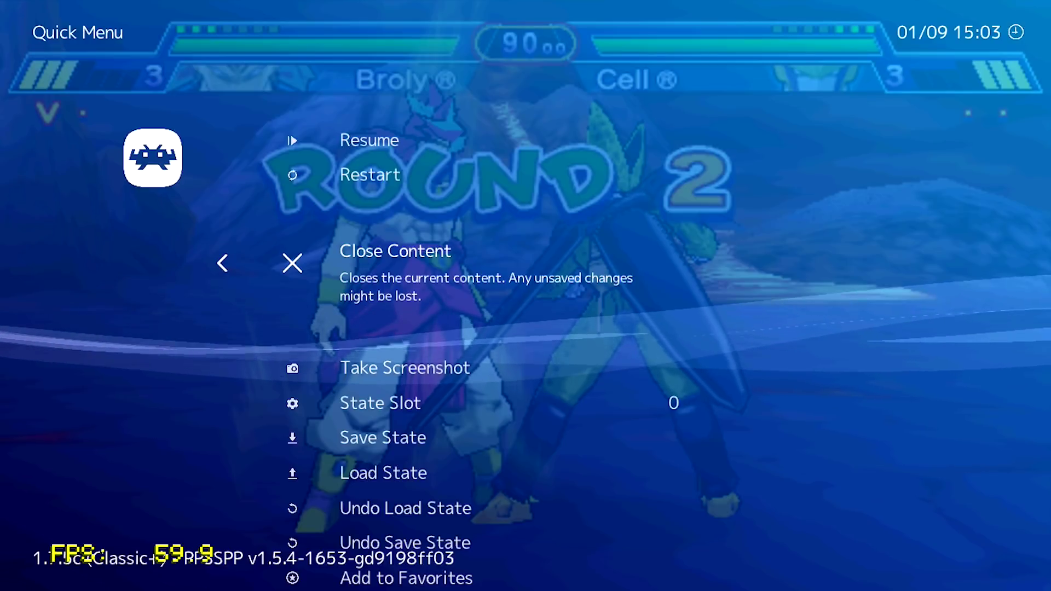
{"action": "key", "text": "Up"}
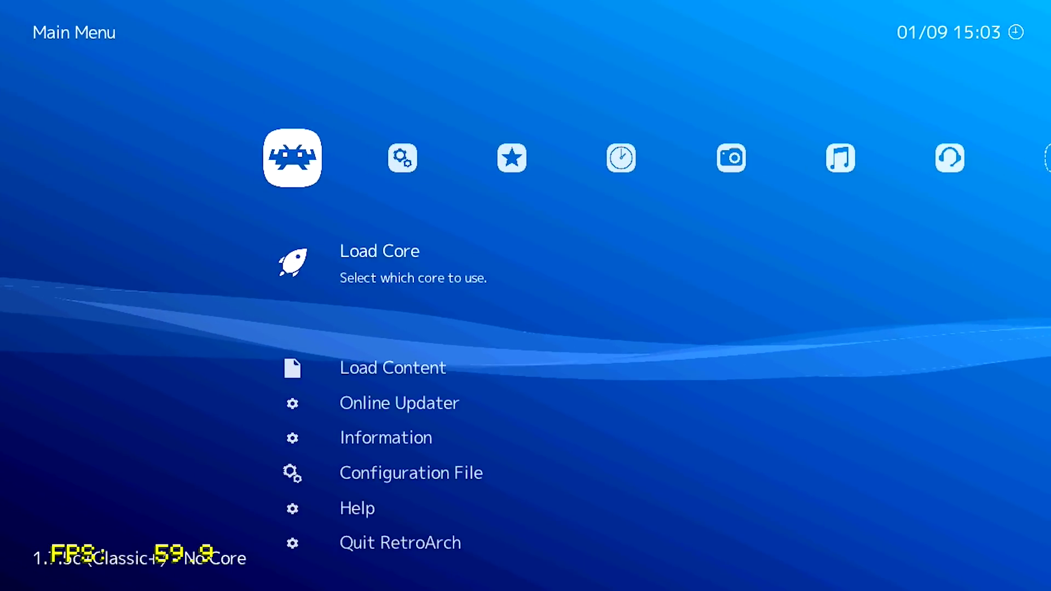
{"action": "key", "text": "Return"}
{"action": "key", "text": "Down"}
{"action": "key", "text": "Down"}
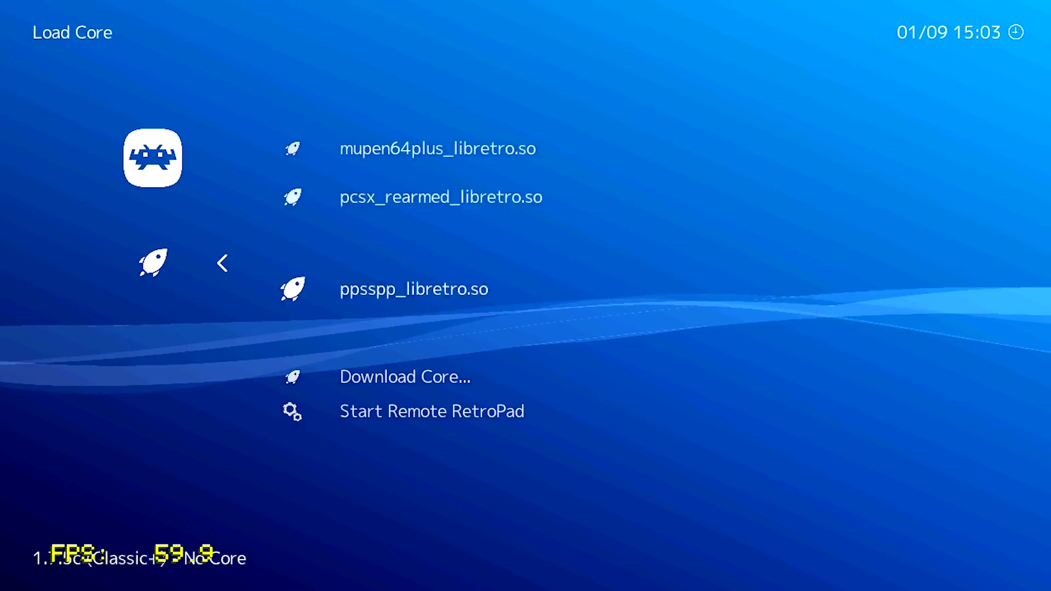
{"action": "key", "text": "Return"}
- Start loading content and browse from the root directory / into the media folder
{"action": "key", "text": "Down"}
{"action": "key", "text": "Down"}
{"action": "key", "text": "Return"}
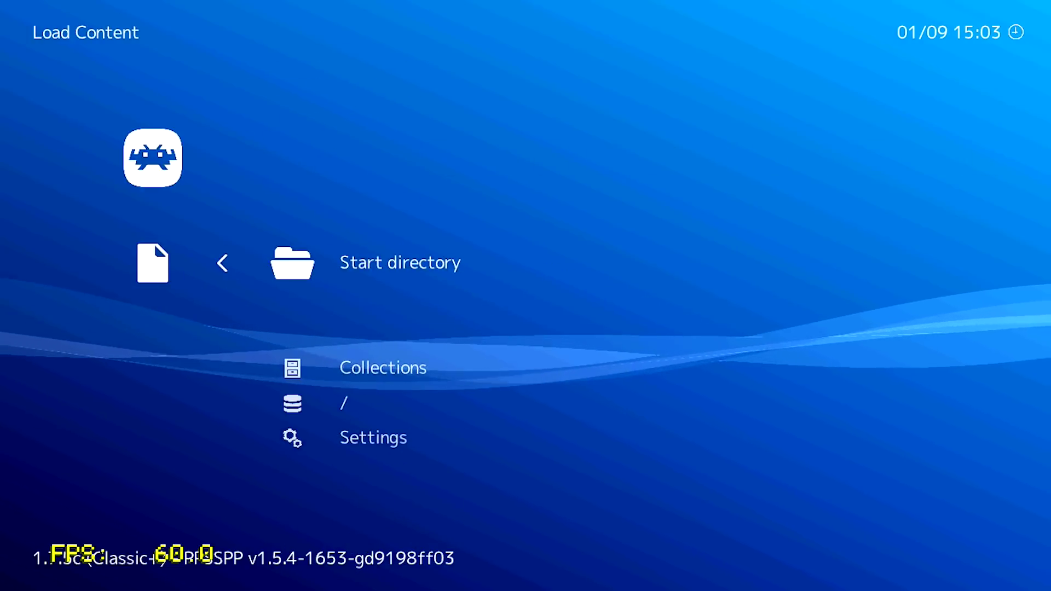
{"action": "key", "text": "Down"}
{"action": "key", "text": "Down"}
{"action": "key", "text": "Return"}
{"action": "key", "text": "Down"}
{"action": "key", "text": "Down"}
{"action": "key", "text": "Down"}
{"action": "key", "text": "Down"}
{"action": "key", "text": "Down"}
{"action": "key", "text": "Down"}
{"action": "key", "text": "Down"}
{"action": "key", "text": "Down"}
{"action": "key", "text": "Down"}
{"action": "key", "text": "Down"}
{"action": "key", "text": "Down"}
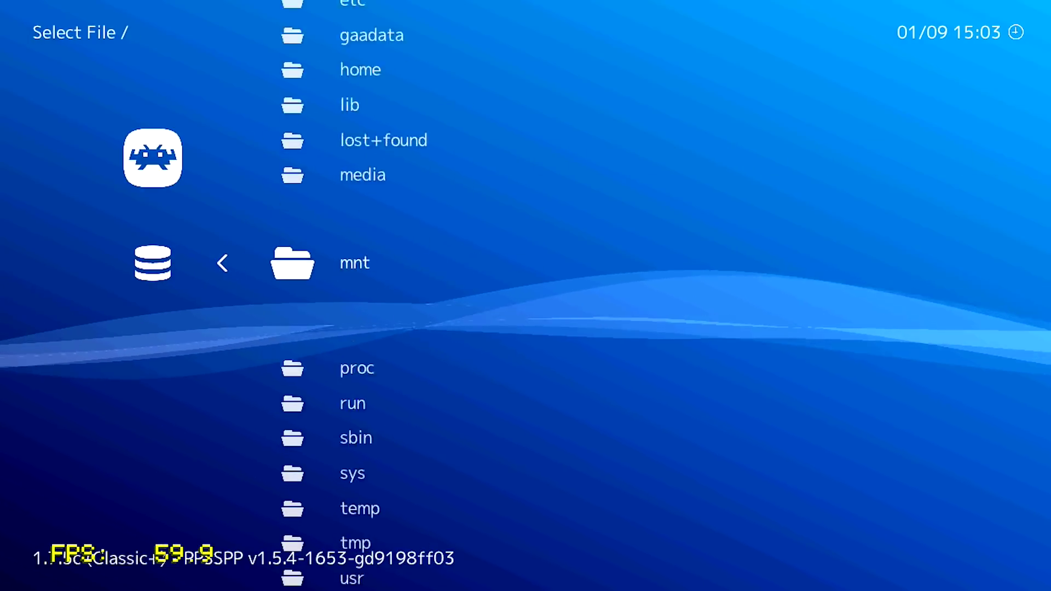
{"action": "key", "text": "Up"}
{"action": "key", "text": "Return"}
- Open the psp folder inside RA Games
{"action": "key", "text": "Down"}
{"action": "key", "text": "Down"}
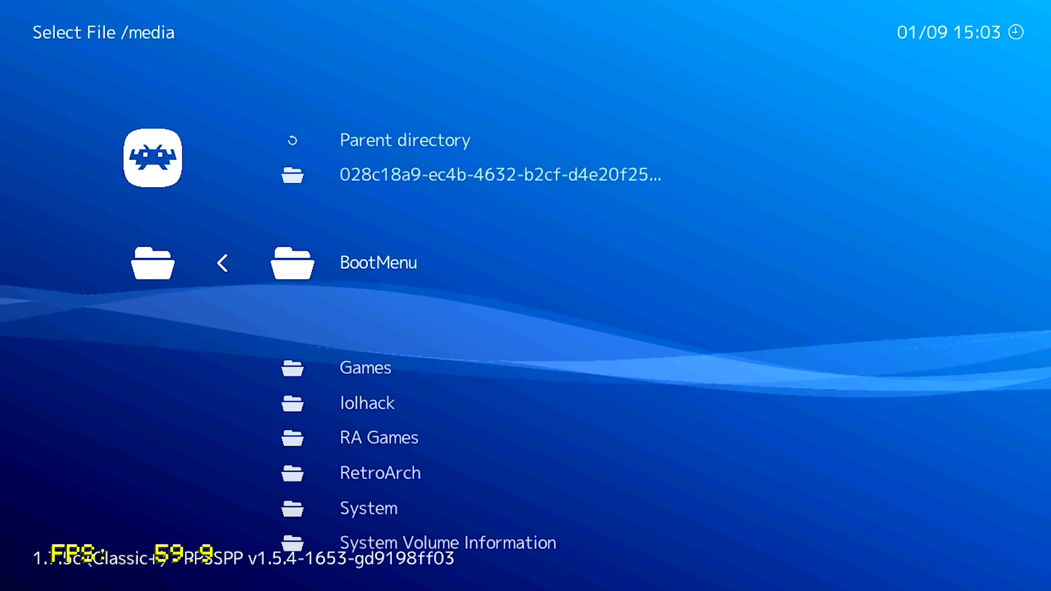
{"action": "key", "text": "Down"}
{"action": "key", "text": "Down"}
{"action": "key", "text": "Down"}
{"action": "key", "text": "Return"}
{"action": "key", "text": "Down"}
{"action": "key", "text": "Return"}
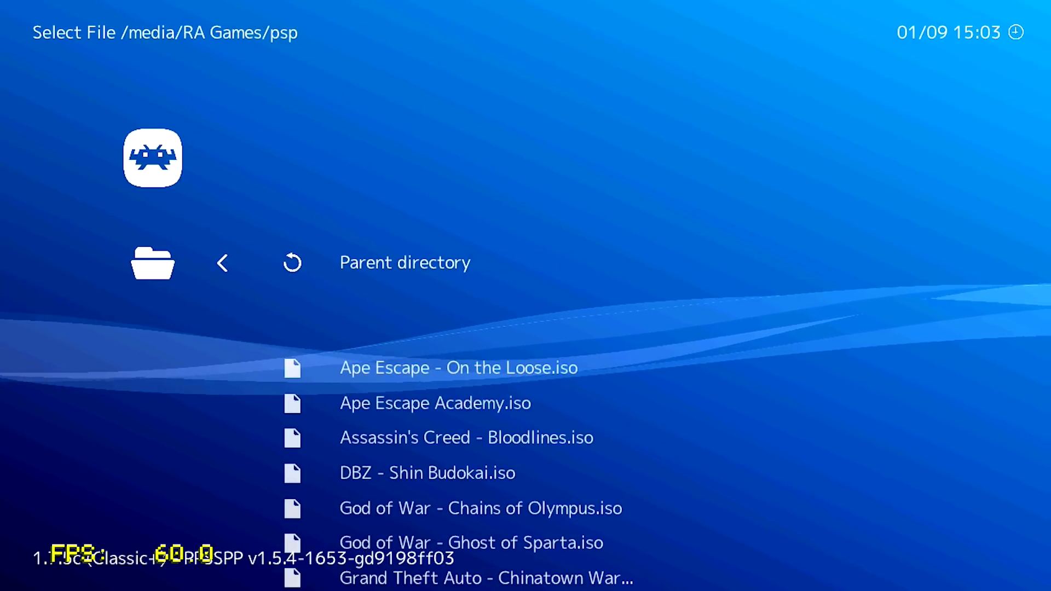
- Look through the PSP game ISOs down to Metal Gear Acid.iso and back up to the God of War titles
{"action": "key", "text": "Down"}
{"action": "key", "text": "Down"}
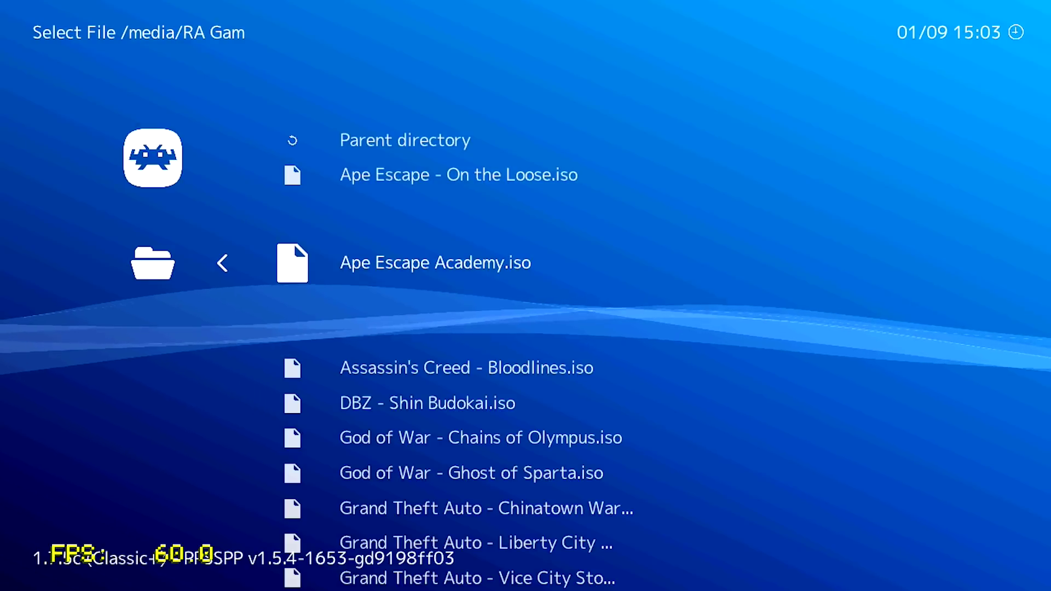
{"action": "key", "text": "Down"}
{"action": "key", "text": "Down"}
{"action": "key", "text": "Down"}
{"action": "key", "text": "Down"}
{"action": "key", "text": "Down"}
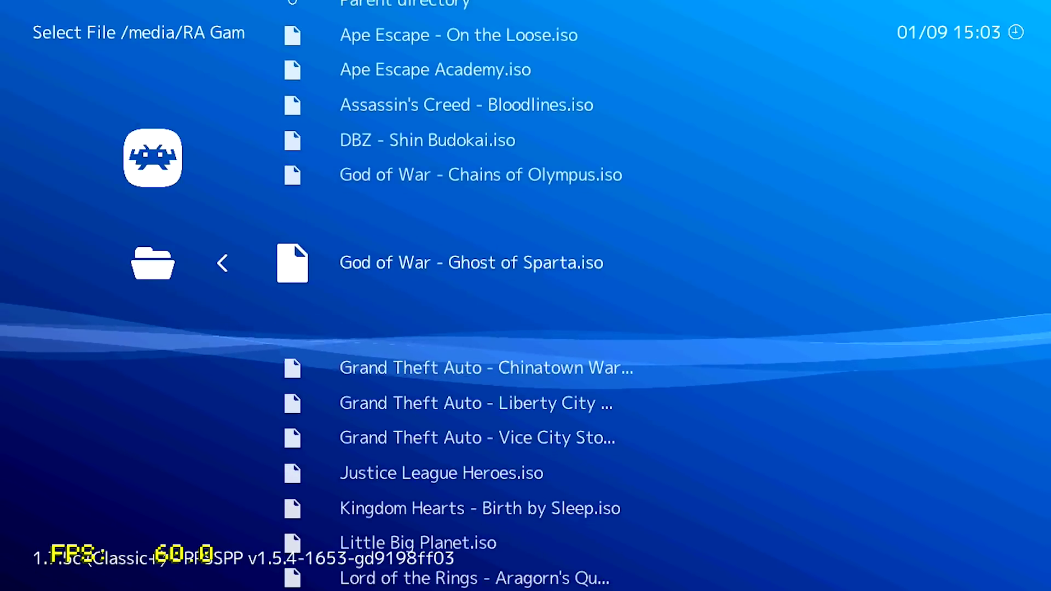
{"action": "key", "text": "Down"}
{"action": "key", "text": "Down"}
{"action": "key", "text": "Down"}
{"action": "key", "text": "Down"}
{"action": "key", "text": "Down"}
{"action": "key", "text": "Down"}
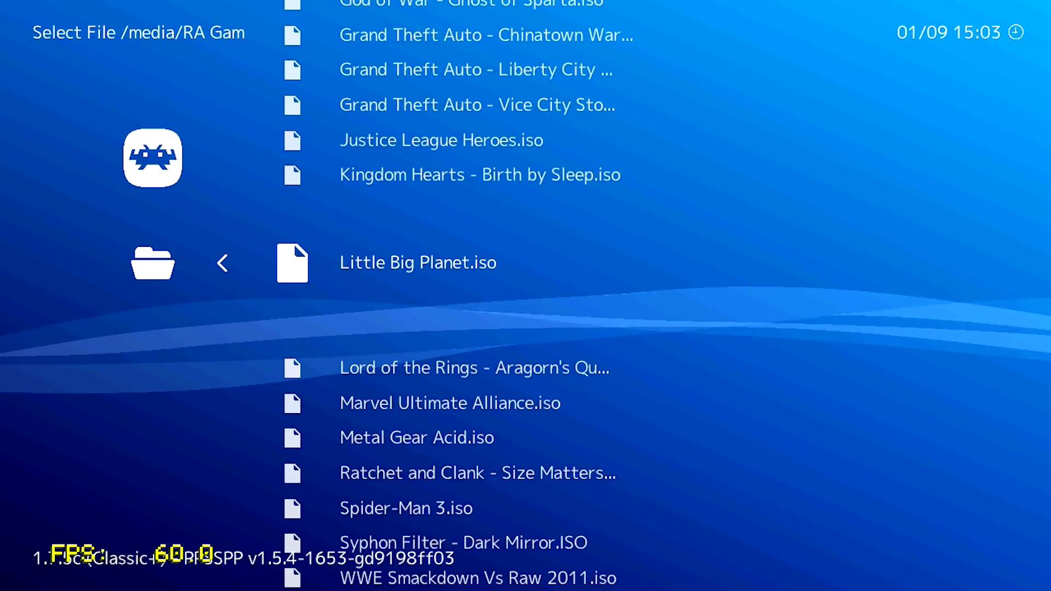
{"action": "key", "text": "Down"}
{"action": "key", "text": "Down"}
{"action": "key", "text": "Down"}
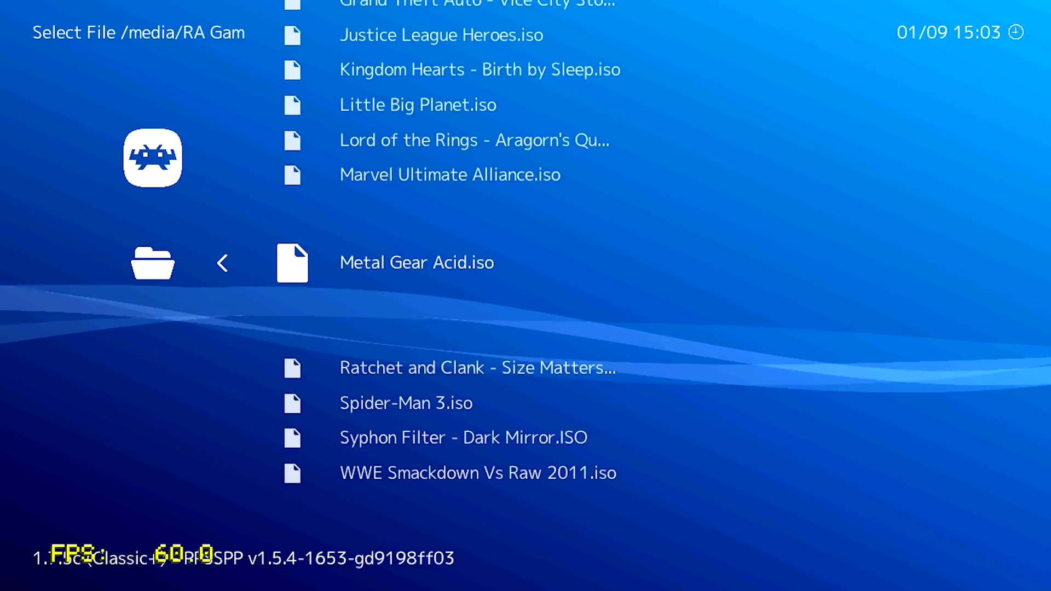
{"action": "key", "text": "Up"}
{"action": "key", "text": "Up"}
{"action": "key", "text": "Up"}
{"action": "key", "text": "Up"}
{"action": "key", "text": "Up"}
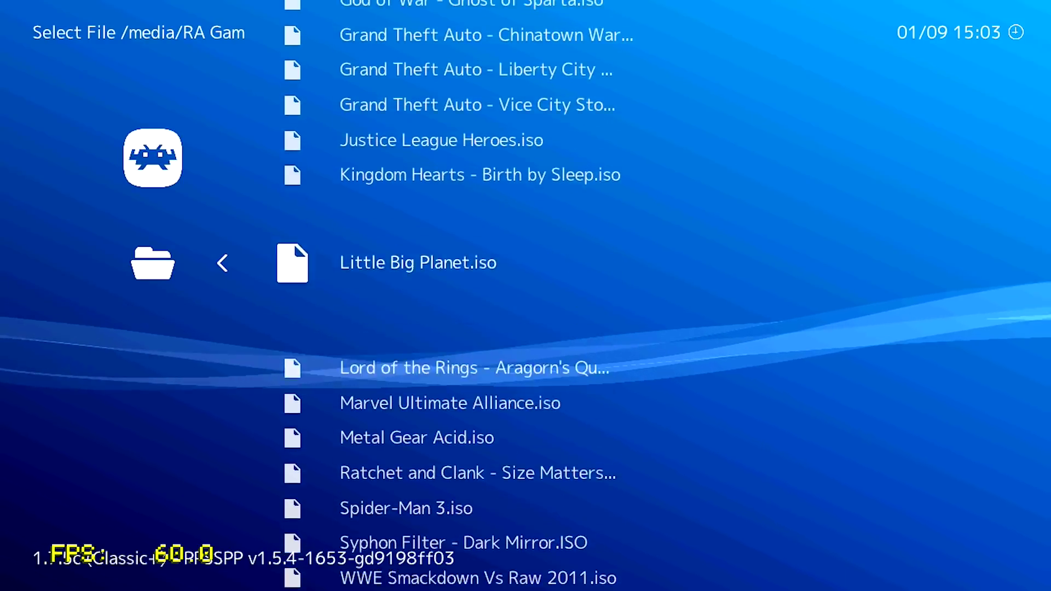
{"action": "key", "text": "Up"}
{"action": "key", "text": "Up"}
{"action": "key", "text": "Up"}
{"action": "key", "text": "Up"}
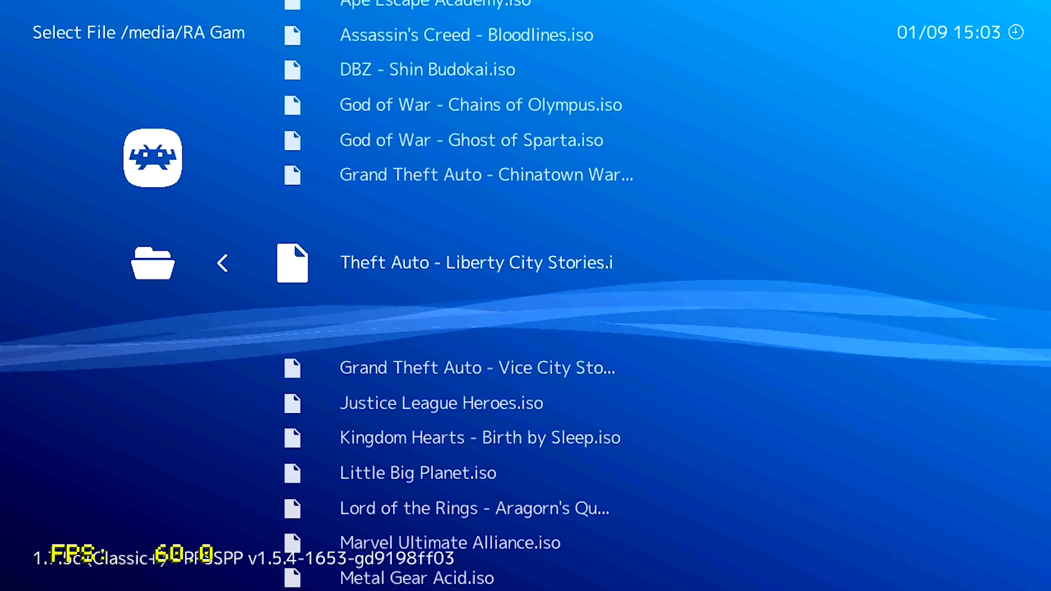
{"action": "key", "text": "Up"}
{"action": "key", "text": "Up"}
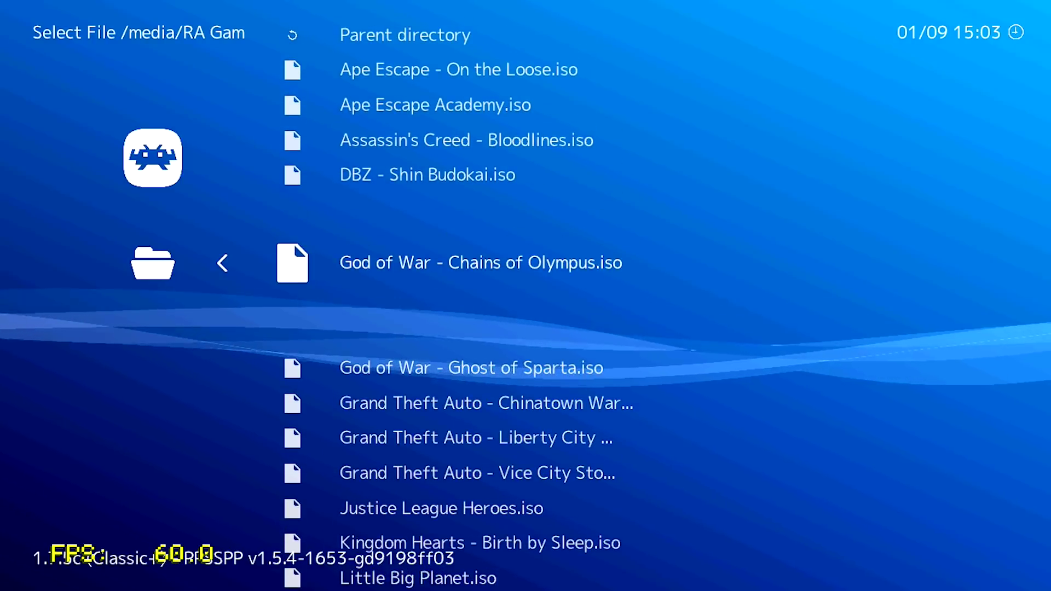
{"action": "key", "text": "Down"}
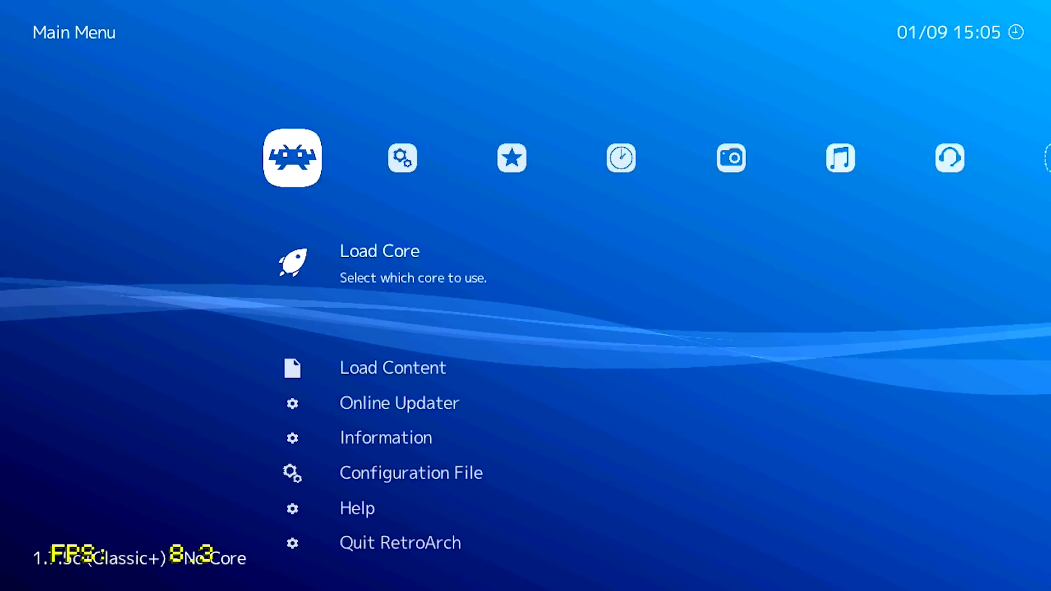
- Load the ppsspp_libretro.so core again from the Main Menu
{"action": "key", "text": "Return"}
{"action": "key", "text": "Down"}
{"action": "key", "text": "Down"}
{"action": "key", "text": "Return"}
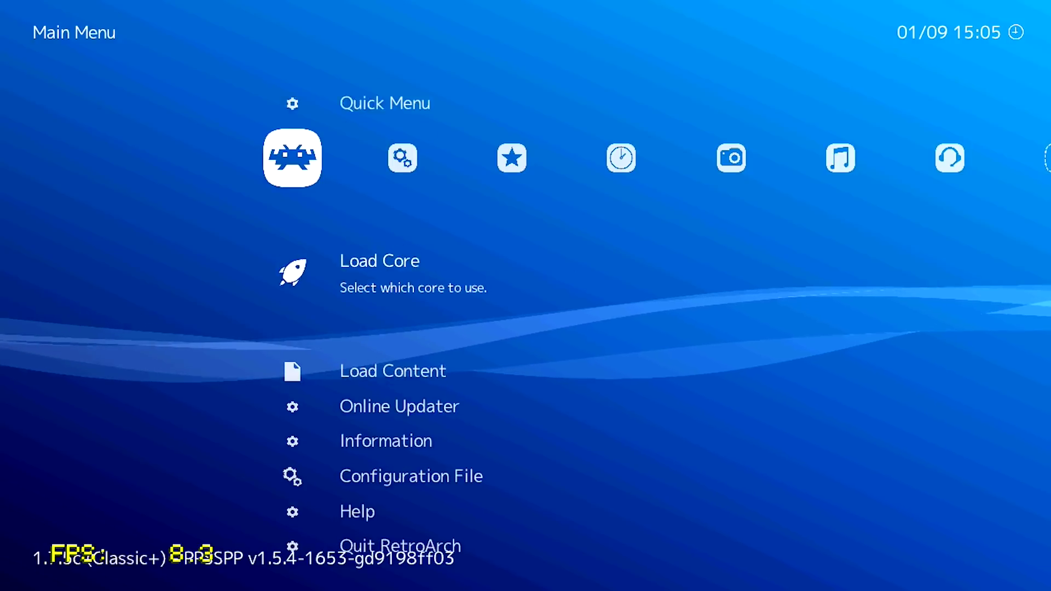
- Browse for content from the root directory / and open the media folder
{"action": "key", "text": "Down"}
{"action": "key", "text": "Return"}
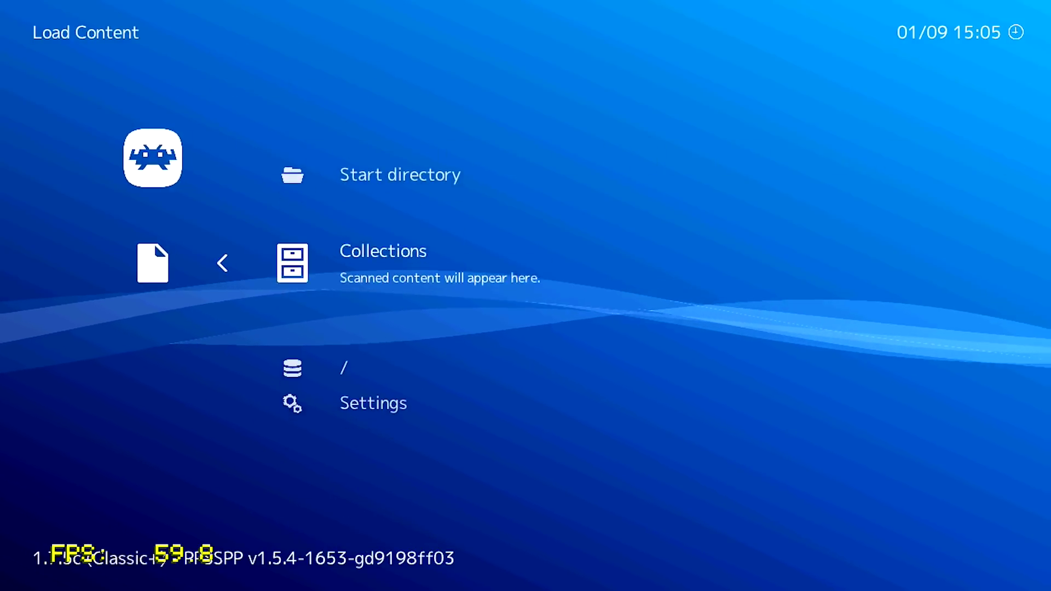
{"action": "key", "text": "Down"}
{"action": "key", "text": "Down"}
{"action": "key", "text": "Down"}
{"action": "key", "text": "Down"}
{"action": "key", "text": "Down"}
{"action": "key", "text": "Down"}
{"action": "key", "text": "Down"}
{"action": "key", "text": "Down"}
{"action": "key", "text": "Down"}
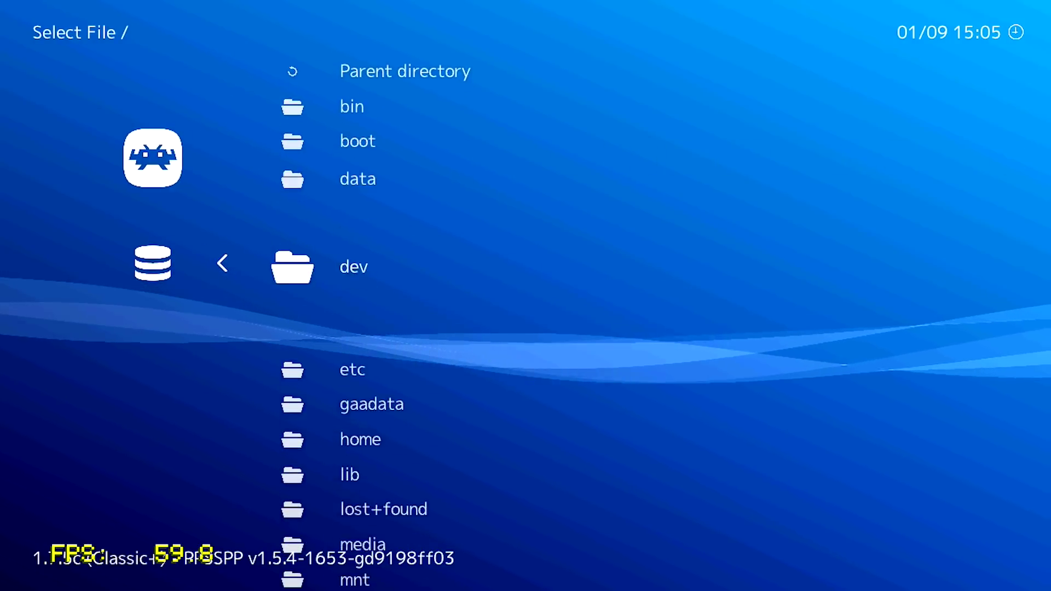
{"action": "key", "text": "Down"}
{"action": "key", "text": "Down"}
{"action": "key", "text": "Up"}
{"action": "key", "text": "Return"}
- Go into RA Games and open its psp folder
{"action": "key", "text": "Down"}
{"action": "key", "text": "Down"}
{"action": "key", "text": "Down"}
{"action": "key", "text": "Down"}
{"action": "key", "text": "Down"}
{"action": "key", "text": "Return"}
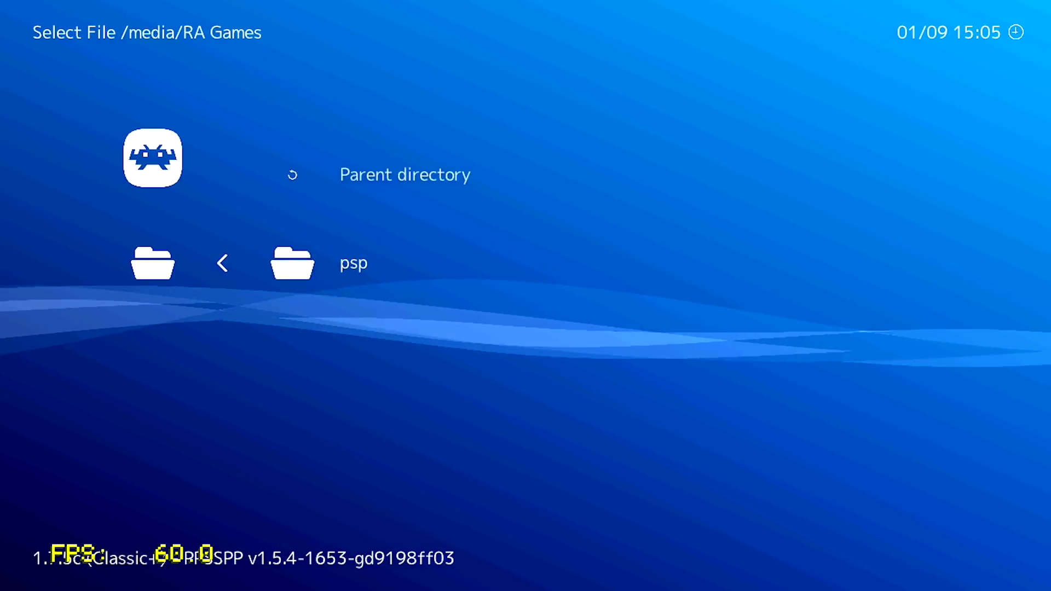
{"action": "key", "text": "Return"}
- Look through the list of PSP game ISOs down to Spider-Man 3.iso
{"action": "key", "text": "Down"}
{"action": "key", "text": "Down"}
{"action": "key", "text": "Down"}
{"action": "key", "text": "Down"}
{"action": "key", "text": "Down"}
{"action": "key", "text": "Down"}
{"action": "key", "text": "Down"}
{"action": "key", "text": "Down"}
{"action": "key", "text": "Down"}
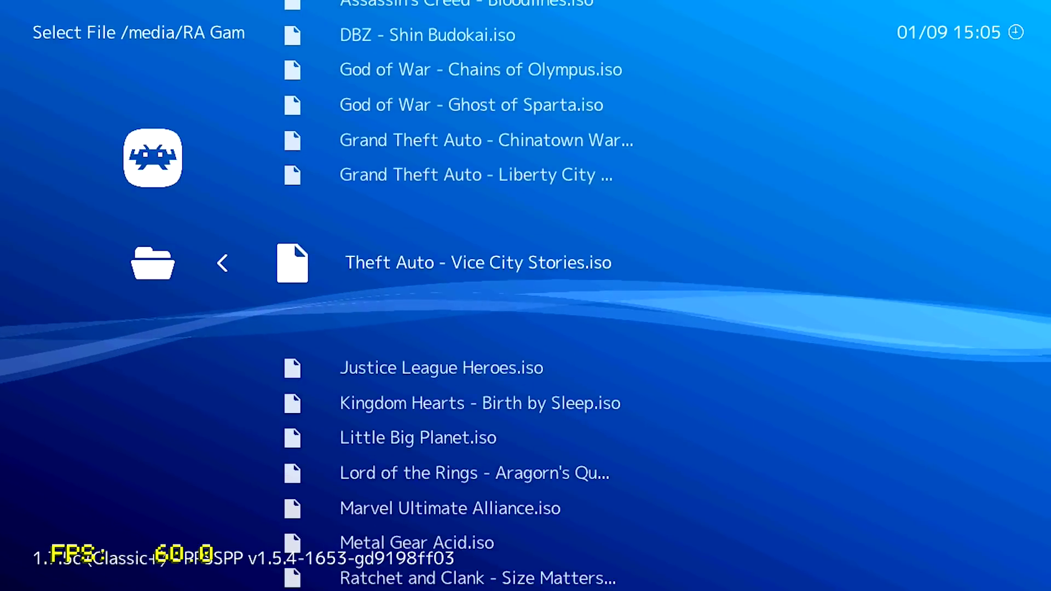
{"action": "key", "text": "Down"}
{"action": "key", "text": "Down"}
{"action": "key", "text": "Down"}
{"action": "key", "text": "Down"}
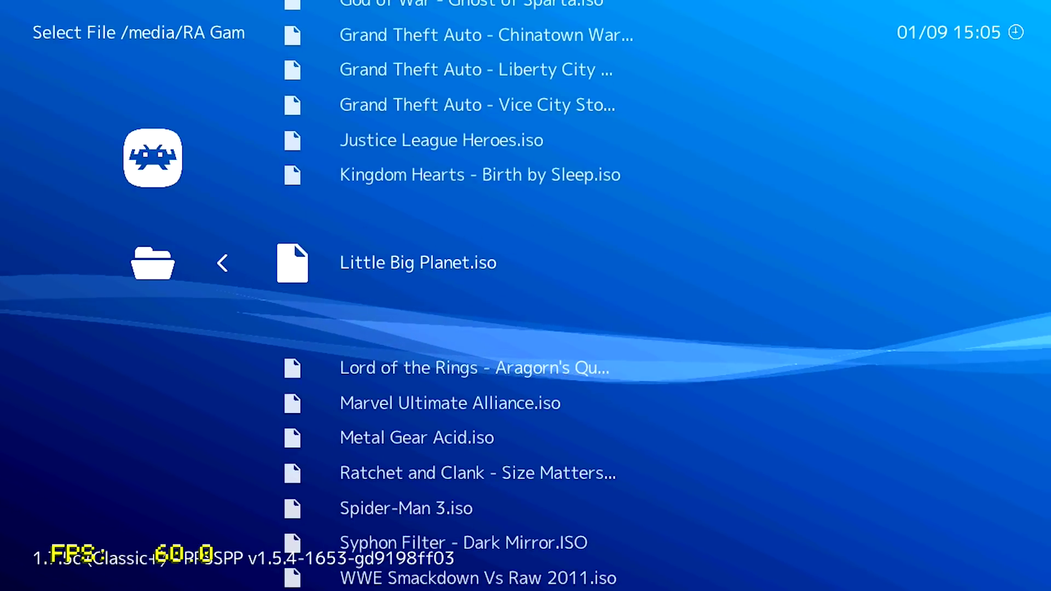
{"action": "key", "text": "Down"}
{"action": "key", "text": "Down"}
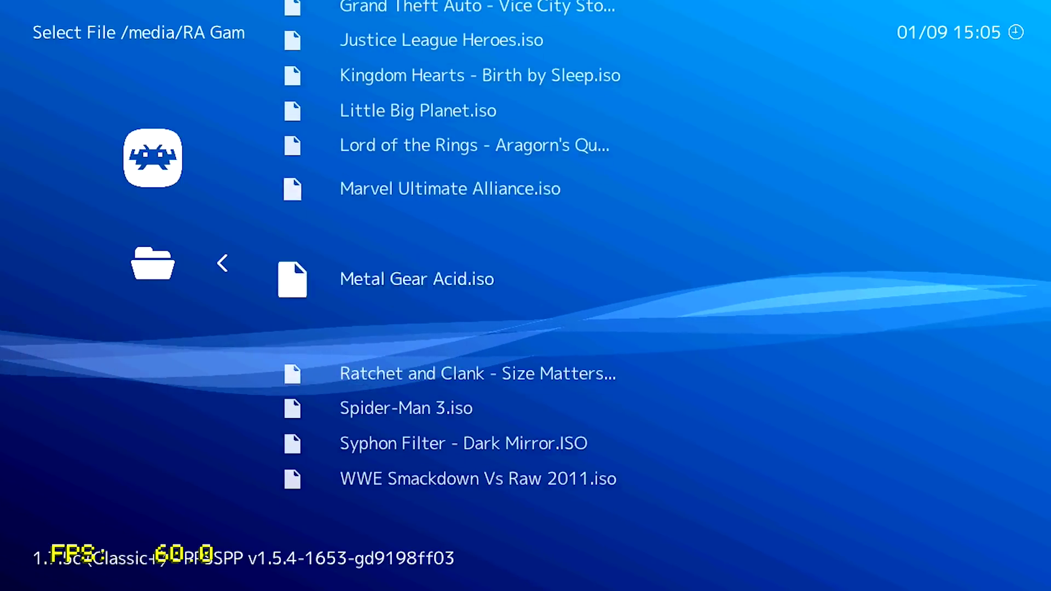
{"action": "key", "text": "Down"}
{"action": "key", "text": "Down"}
{"action": "key", "text": "Down"}
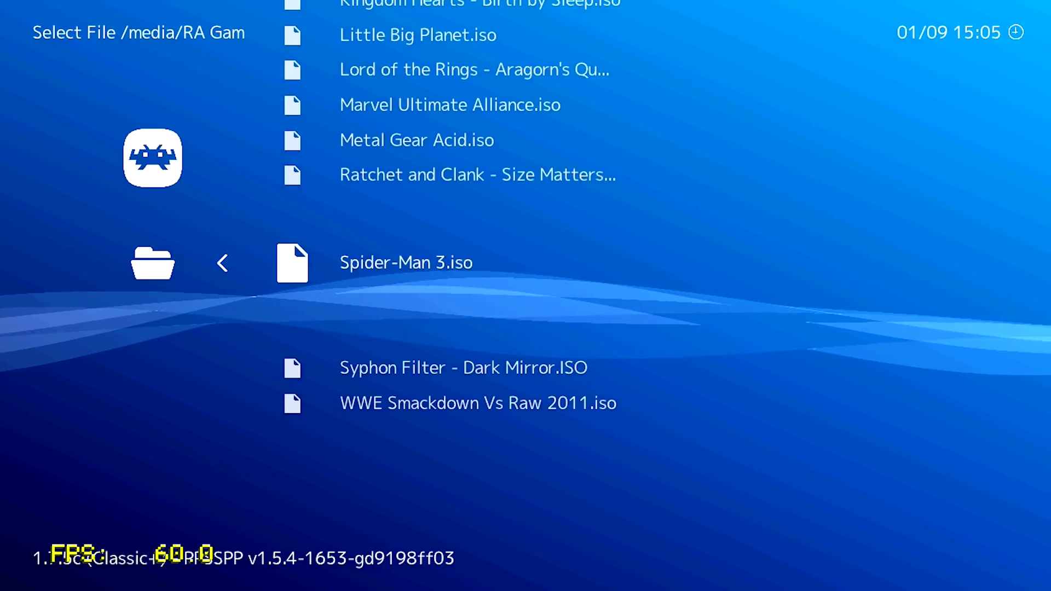
- Return to the start of the game list and launch Ape Escape Academy.iso
{"action": "key", "text": "Up"}
{"action": "key", "text": "Up"}
{"action": "key", "text": "Up"}
{"action": "key", "text": "Up"}
{"action": "key", "text": "Up"}
{"action": "key", "text": "Up"}
{"action": "key", "text": "Up"}
{"action": "key", "text": "Up"}
{"action": "key", "text": "Up"}
{"action": "key", "text": "Up"}
{"action": "key", "text": "Up"}
{"action": "key", "text": "Up"}
{"action": "key", "text": "Up"}
{"action": "key", "text": "Up"}
{"action": "key", "text": "Up"}
{"action": "key", "text": "Up"}
{"action": "key", "text": "Up"}
{"action": "key", "text": "Return"}
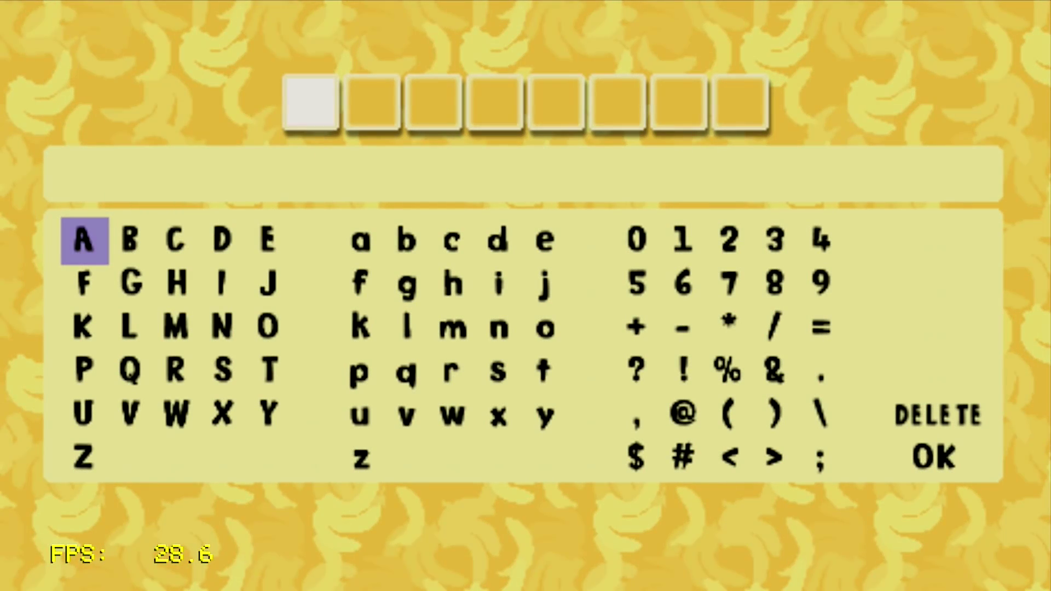
- Enter AAA as the player name and confirm it
{"action": "key", "text": "x"}
{"action": "key", "text": "x"}
{"action": "key", "text": "x"}
{"action": "key", "text": "Down"}
{"action": "key", "text": "Down"}
{"action": "key", "text": "Down"}
{"action": "key", "text": "Down"}
{"action": "key", "text": "Down"}
{"action": "key", "text": "Right"}
{"action": "key", "text": "Right"}
{"action": "key", "text": "Right"}
{"action": "key", "text": "Right"}
{"action": "key", "text": "Right"}
{"action": "key", "text": "Right"}
{"action": "key", "text": "Right"}
{"action": "key", "text": "Right"}
{"action": "key", "text": "Right"}
{"action": "key", "text": "Right"}
{"action": "key", "text": "Right"}
{"action": "key", "text": "Right"}
{"action": "key", "text": "Right"}
{"action": "key", "text": "Right"}
{"action": "key", "text": "Right"}
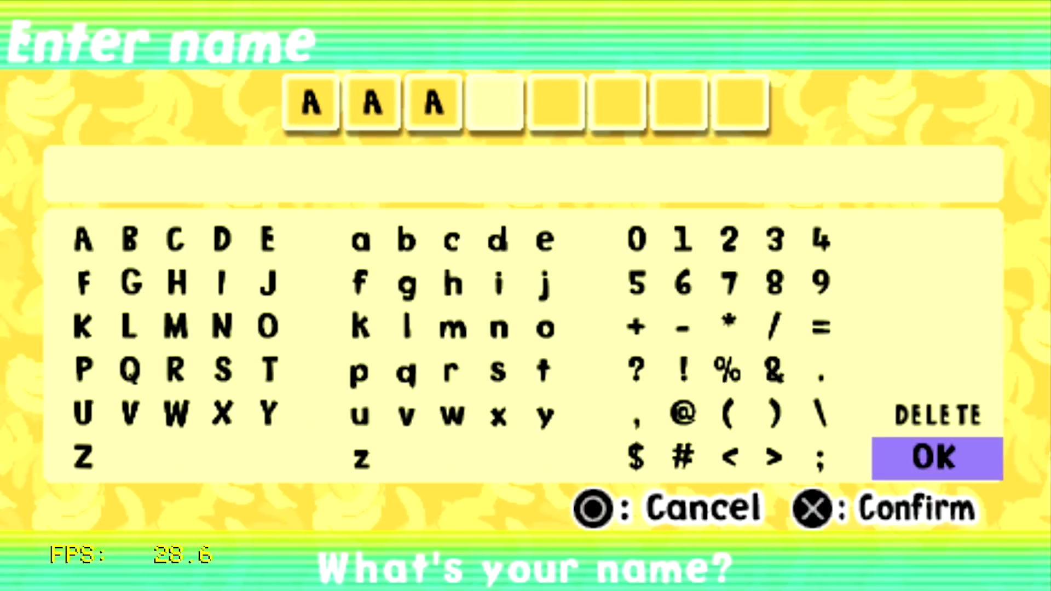
{"action": "key", "text": "x"}
{"action": "key", "text": "x"}
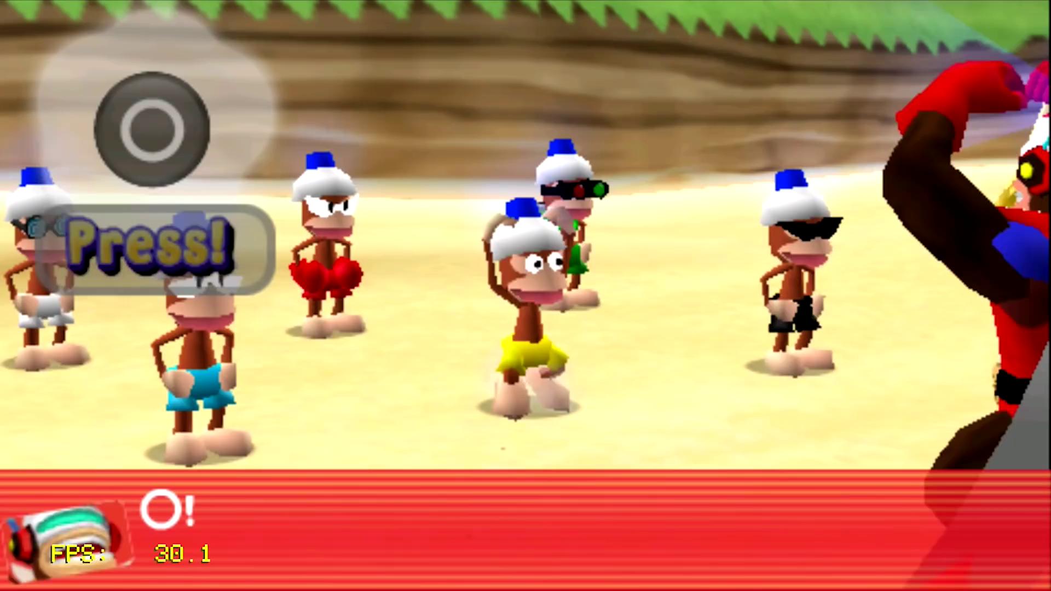
- Play the monkey rhythm minigame by responding to the on-screen button prompts
{"action": "key", "text": "x"}
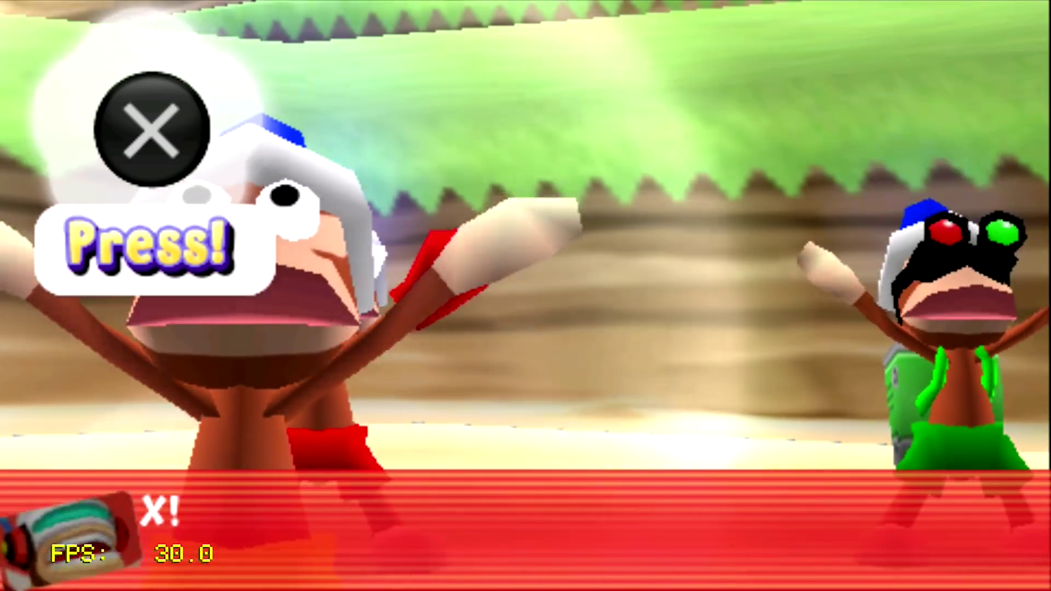
{"action": "key", "text": "x"}
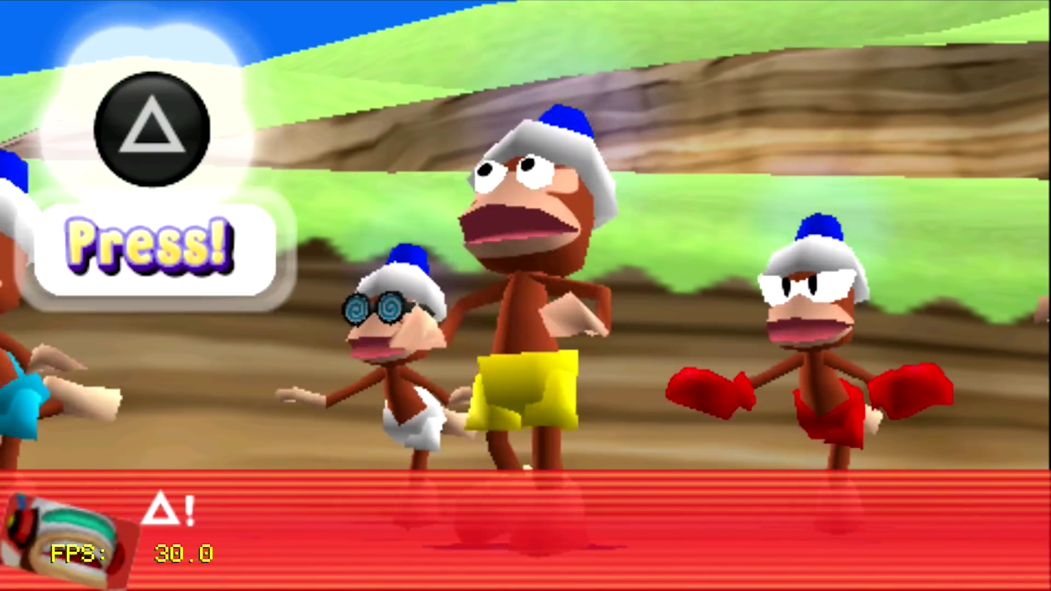
{"action": "key", "text": "s"}
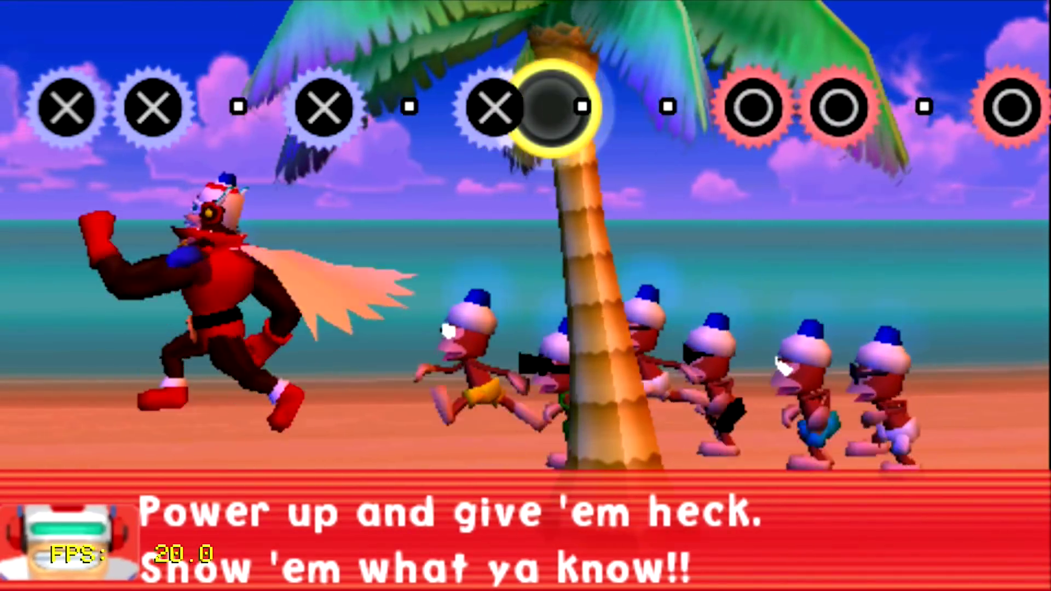
{"action": "key", "text": "x"}
{"action": "key", "text": "x"}
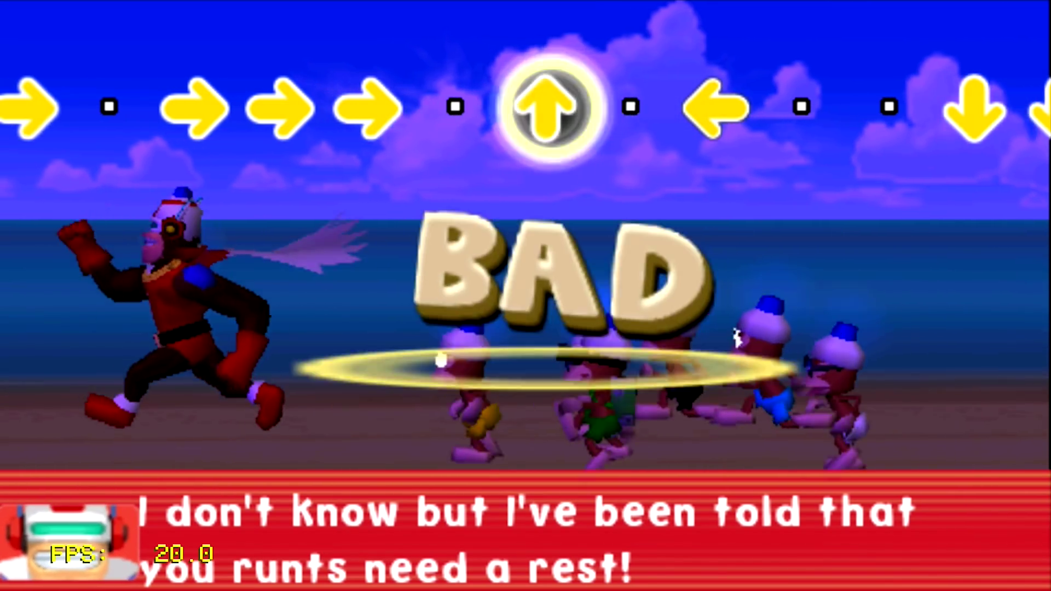
- Close the running Ape Escape content from the Quick Menu
{"action": "key", "text": "F1"}
{"action": "key", "text": "Down"}
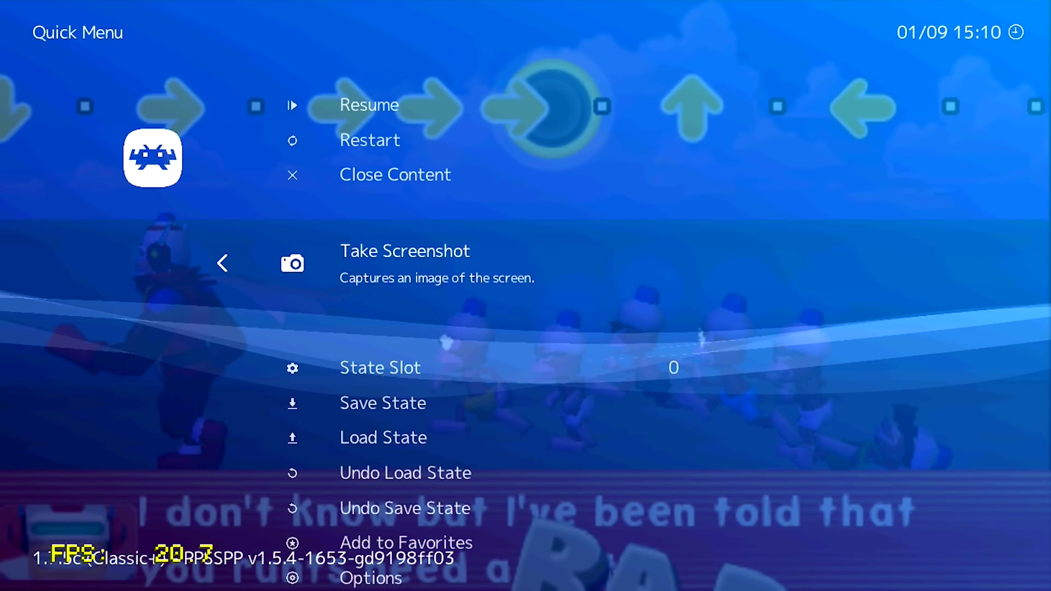
{"action": "key", "text": "Up"}
{"action": "key", "text": "Return"}
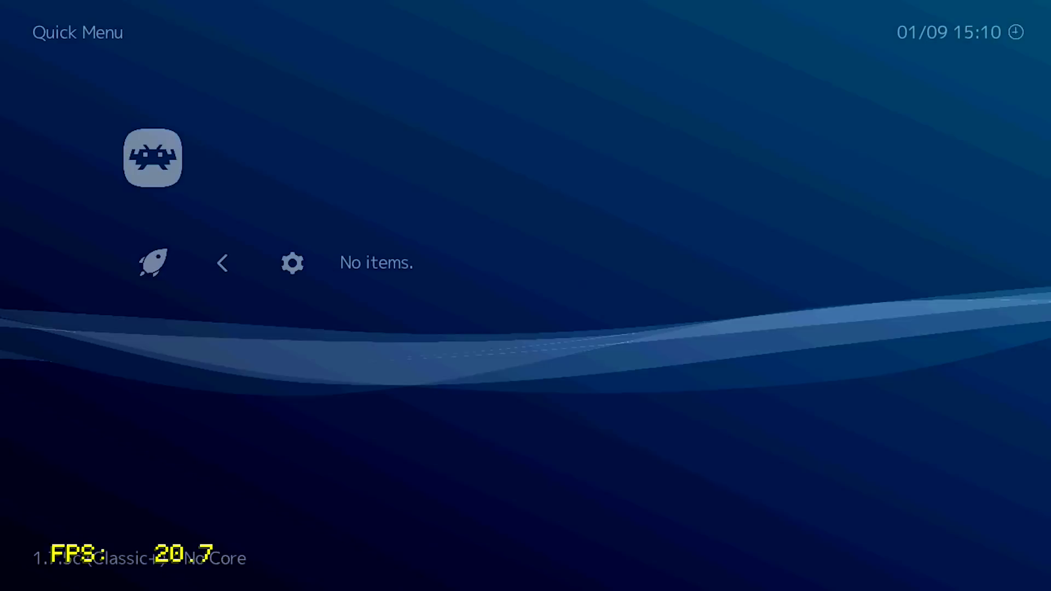
- Return to the main menu and load the PPSSPP core again
{"action": "key", "text": "BackSpace"}
{"action": "key", "text": "Down"}
{"action": "key", "text": "Up"}
{"action": "key", "text": "Return"}
{"action": "key", "text": "Down"}
{"action": "key", "text": "Down"}
{"action": "key", "text": "Return"}
{"action": "key", "text": "Down"}
{"action": "key", "text": "Down"}
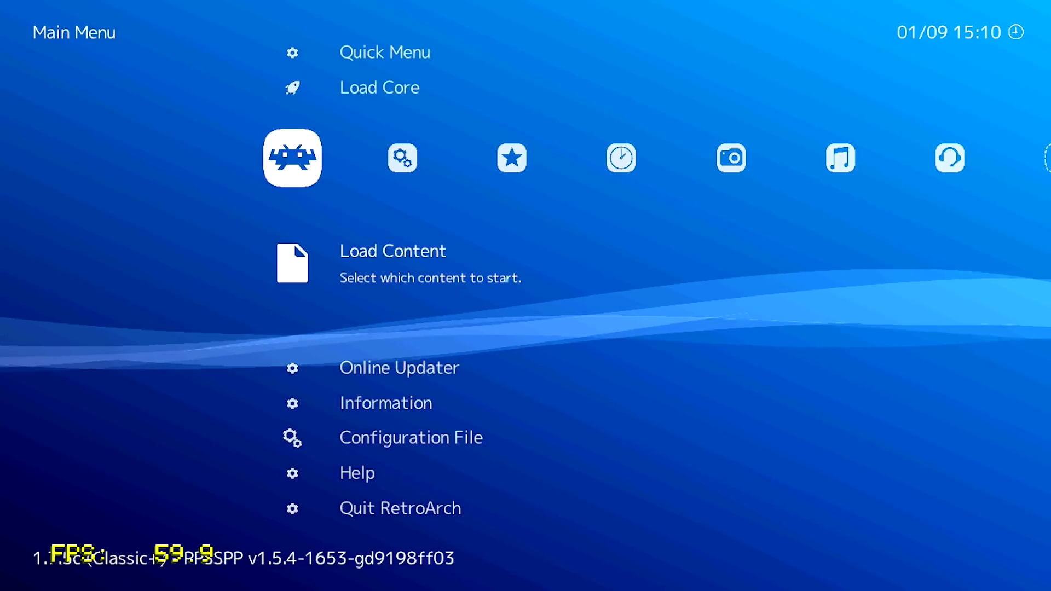
- Start loading content and browse from the root directory into the media folder
{"action": "key", "text": "Return"}
{"action": "key", "text": "Return"}
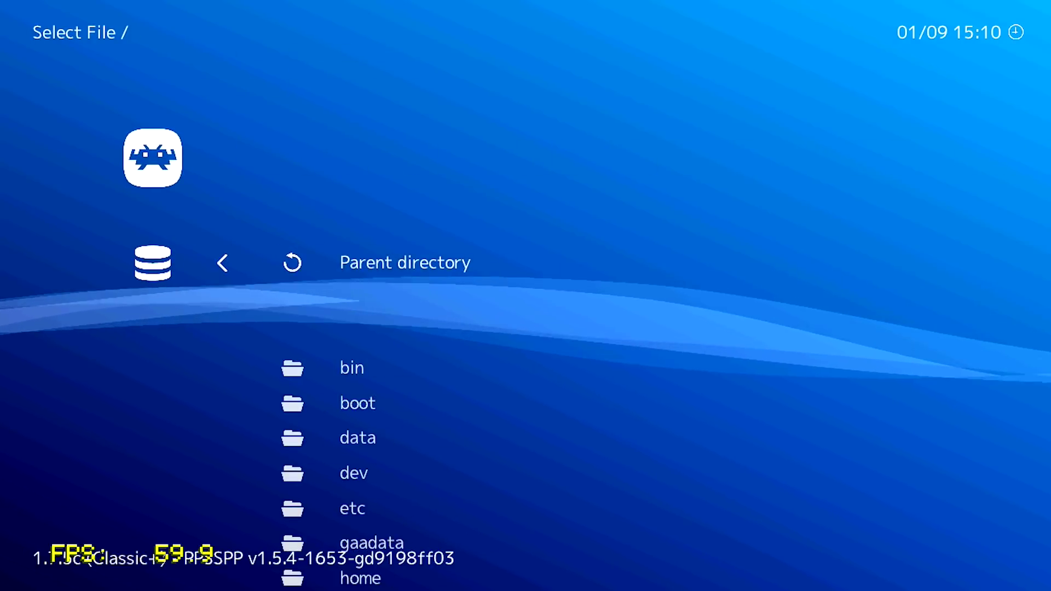
{"action": "key", "text": "Down"}
{"action": "key", "text": "Down"}
{"action": "key", "text": "Down"}
{"action": "key", "text": "Down"}
{"action": "key", "text": "Down"}
{"action": "key", "text": "Down"}
{"action": "key", "text": "Down"}
{"action": "key", "text": "Down"}
{"action": "key", "text": "Down"}
{"action": "key", "text": "Down"}
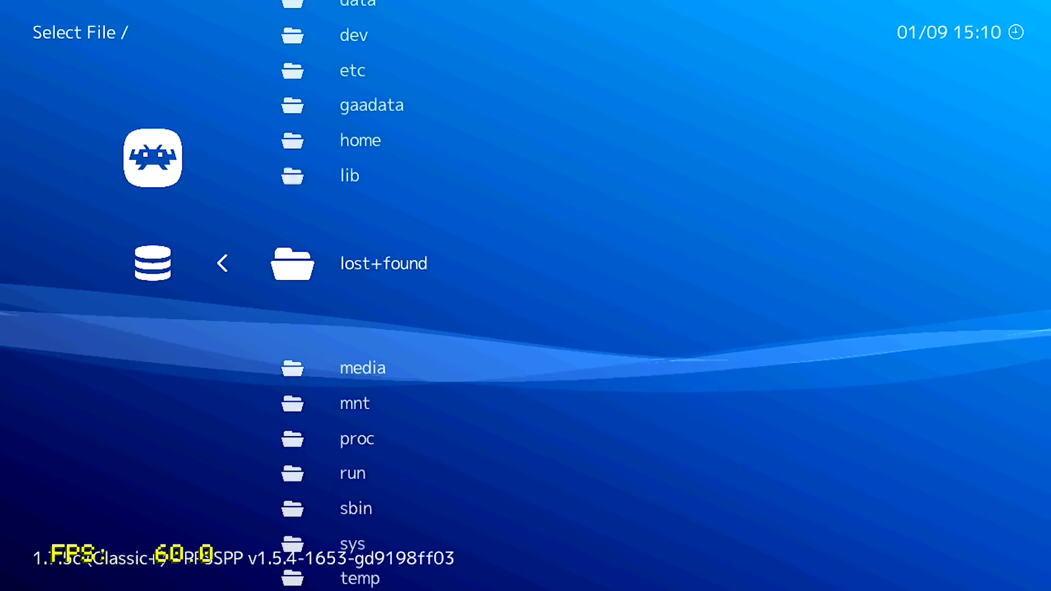
{"action": "key", "text": "Return"}
- Open the psp folder inside RA Games
{"action": "key", "text": "Down"}
{"action": "key", "text": "Down"}
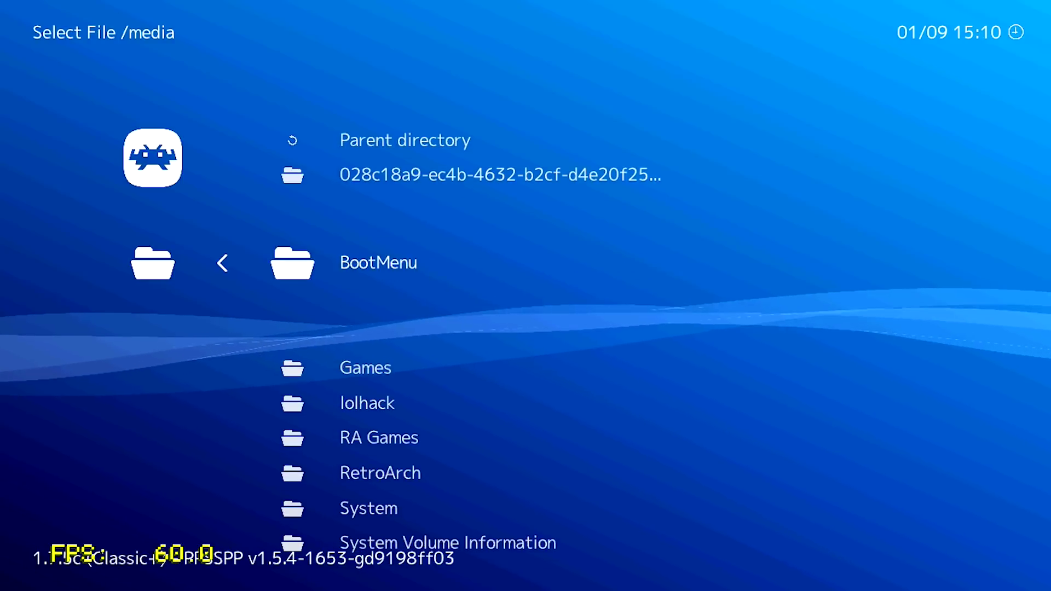
{"action": "key", "text": "Down"}
{"action": "key", "text": "Down"}
{"action": "key", "text": "Down"}
{"action": "key", "text": "Return"}
{"action": "key", "text": "Down"}
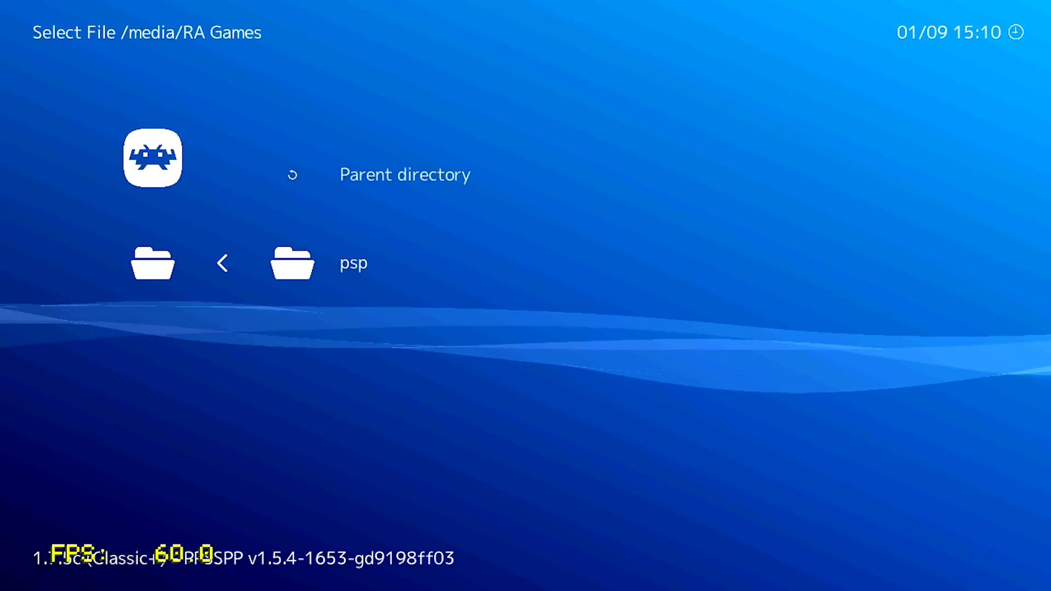
{"action": "key", "text": "Return"}
- Find LittleBigPlanet in the psp game list and launch it
{"action": "key", "text": "Down"}
{"action": "key", "text": "Down"}
{"action": "key", "text": "Down"}
{"action": "key", "text": "Down"}
{"action": "key", "text": "Down"}
{"action": "key", "text": "Down"}
{"action": "key", "text": "Down"}
{"action": "key", "text": "Down"}
{"action": "key", "text": "Down"}
{"action": "key", "text": "Down"}
{"action": "key", "text": "Down"}
{"action": "key", "text": "Down"}
{"action": "key", "text": "Down"}
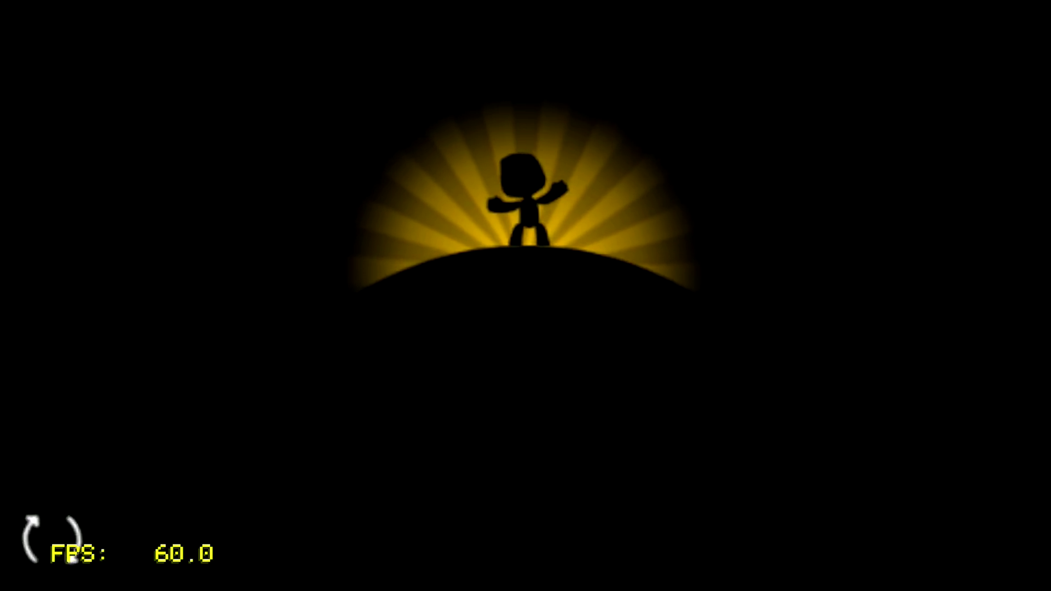
{"action": "key", "text": "z"}
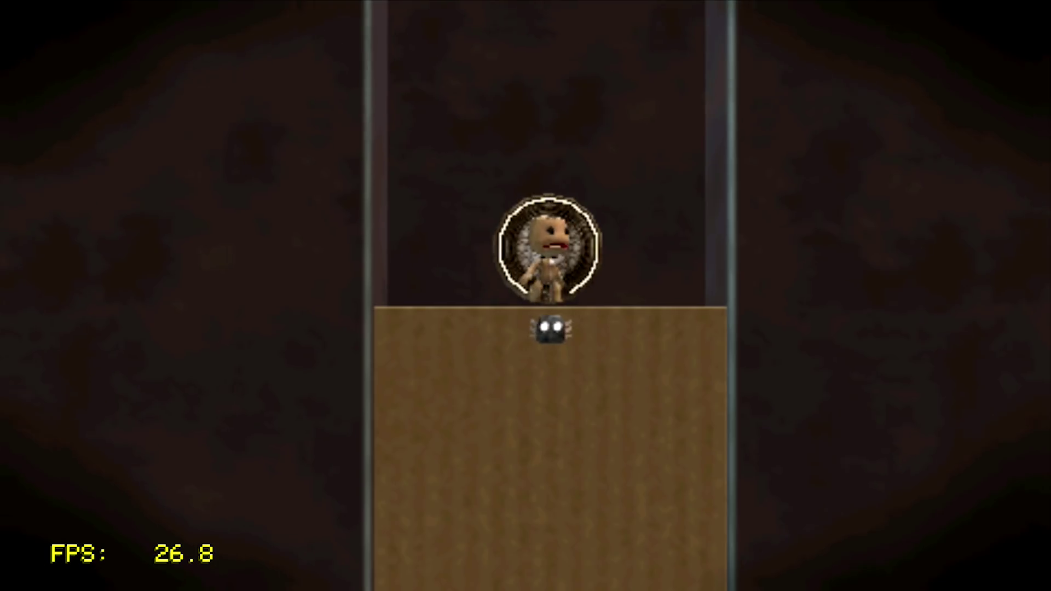
{"action": "key", "text": "Left"}
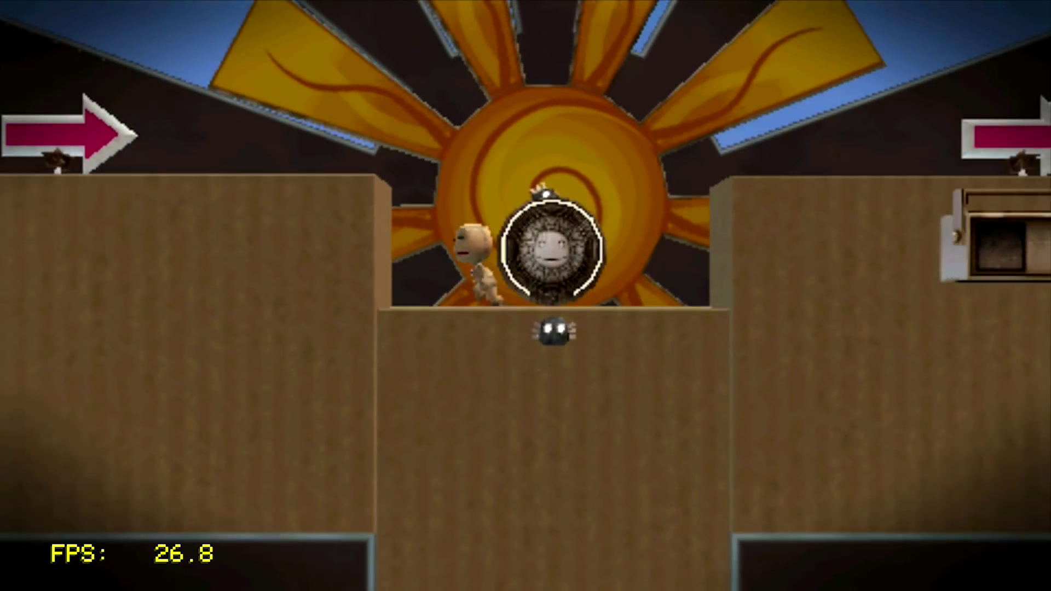
{"action": "key", "text": "z"}
{"action": "key", "text": "Left"}
{"action": "key", "text": "z"}
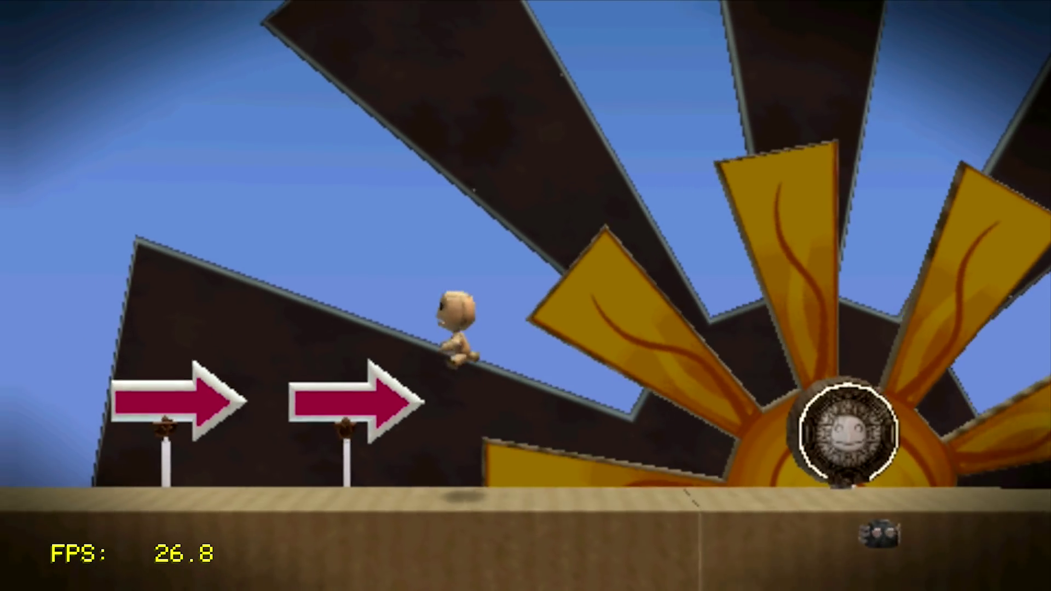
{"action": "key", "text": "Right"}
{"action": "key", "text": "z"}
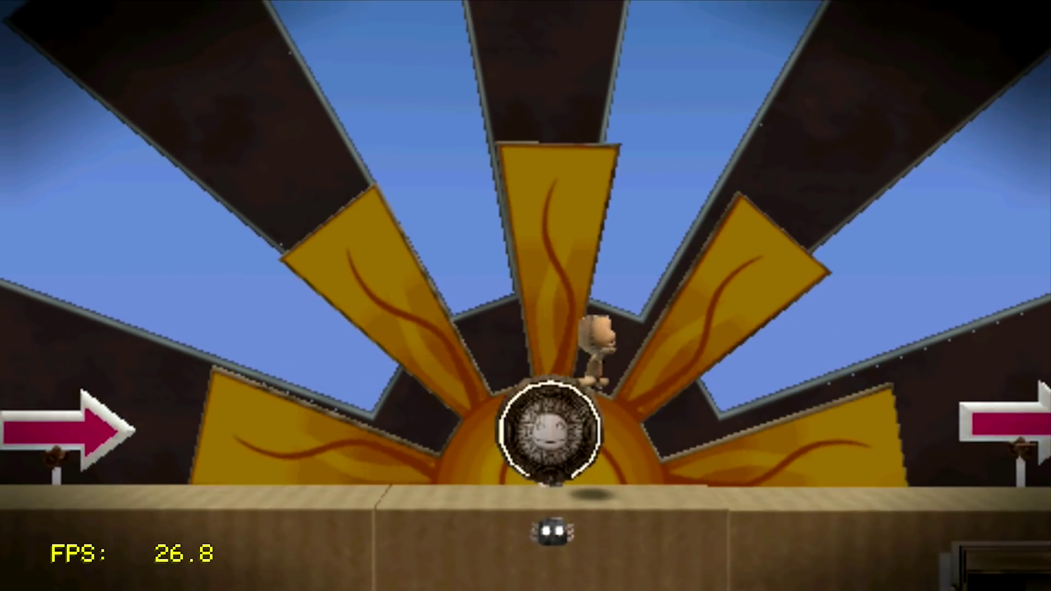
{"action": "key", "text": "Right"}
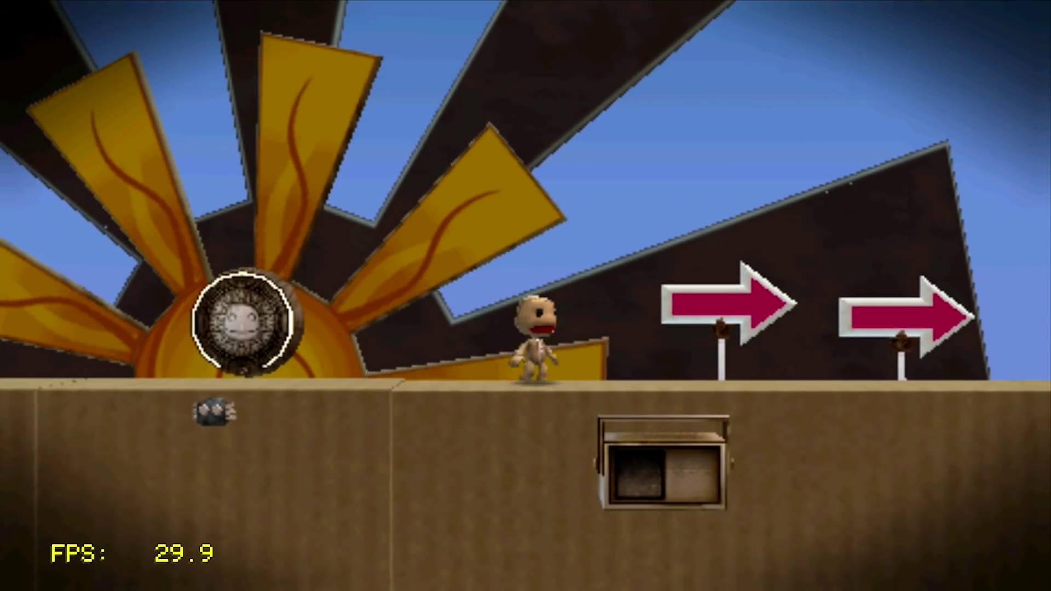
{"action": "key", "text": "Right"}
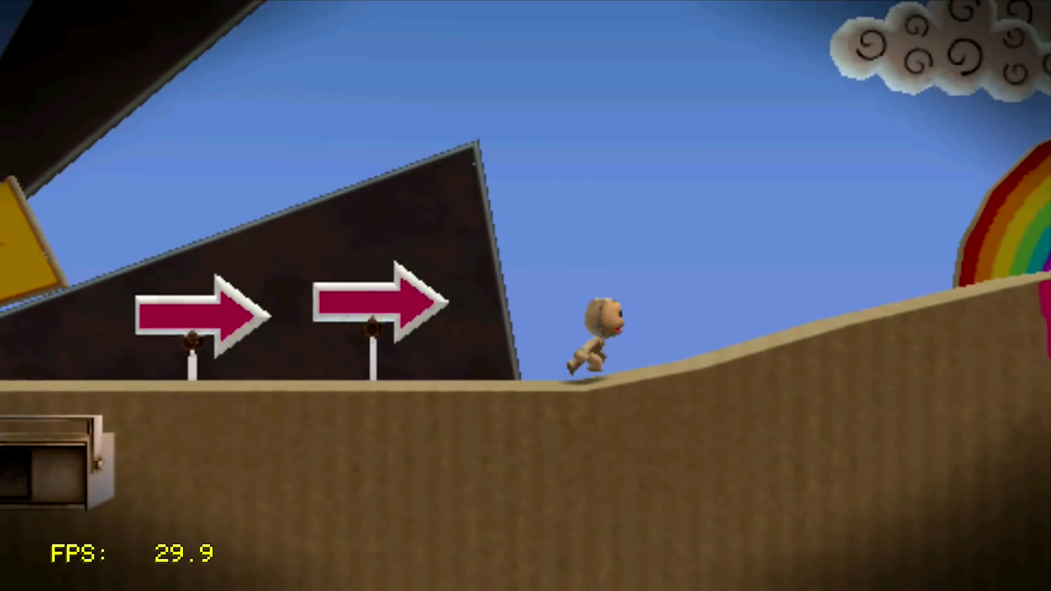
{"action": "key", "text": "Right"}
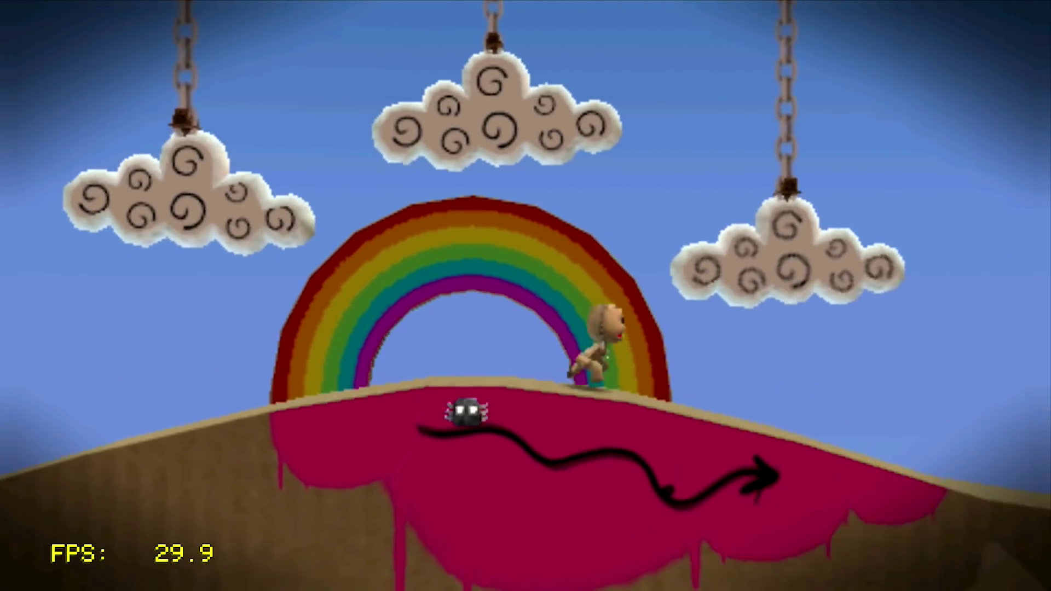
{"action": "key", "text": "Right"}
{"action": "key", "text": "x"}
{"action": "key", "text": "Right"}
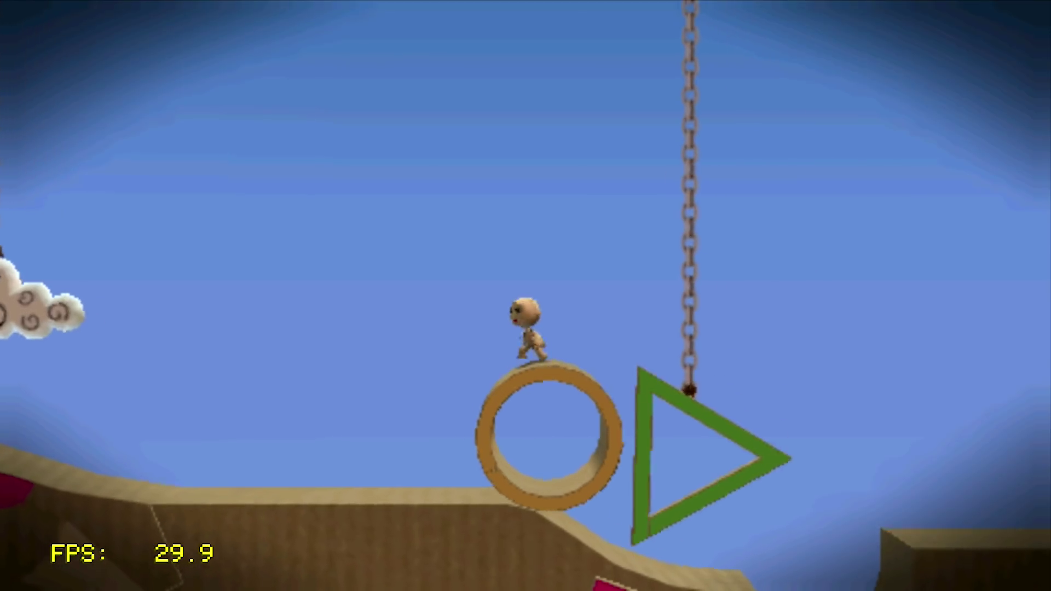
{"action": "key", "text": "Right"}
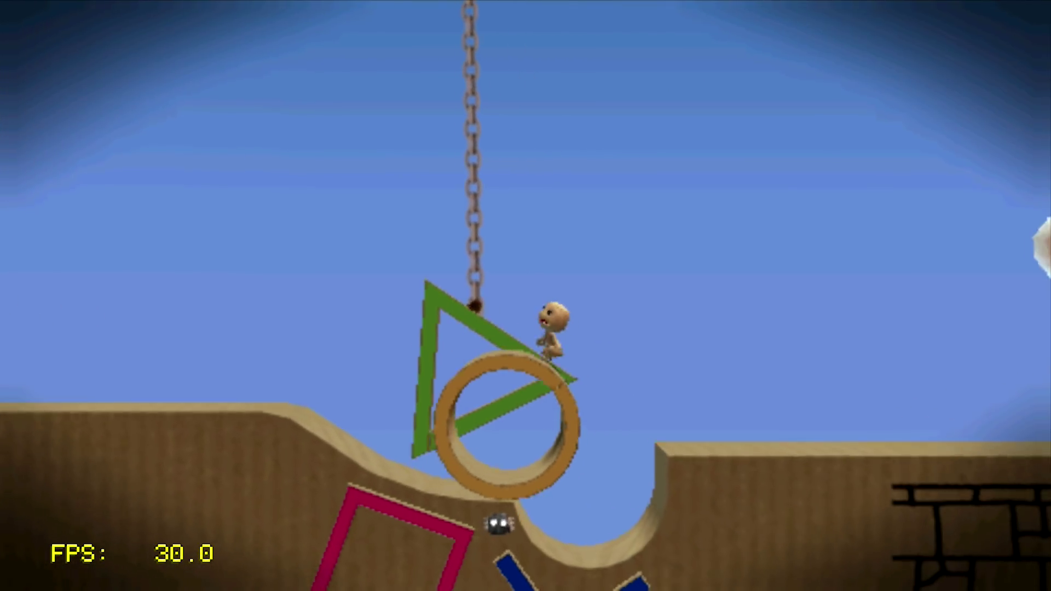
{"action": "key", "text": "Right"}
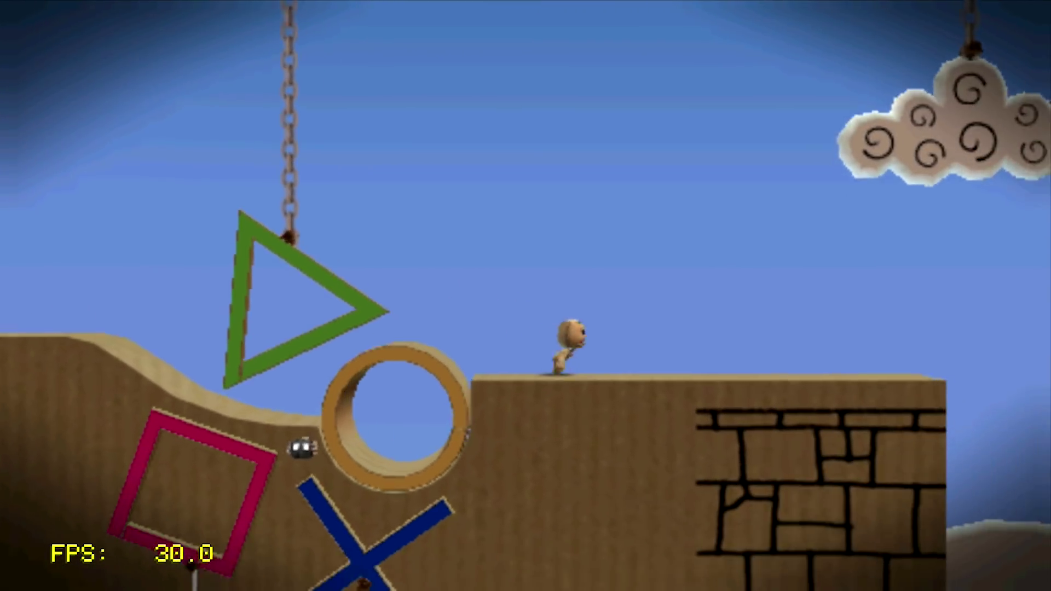
{"action": "key", "text": "Right"}
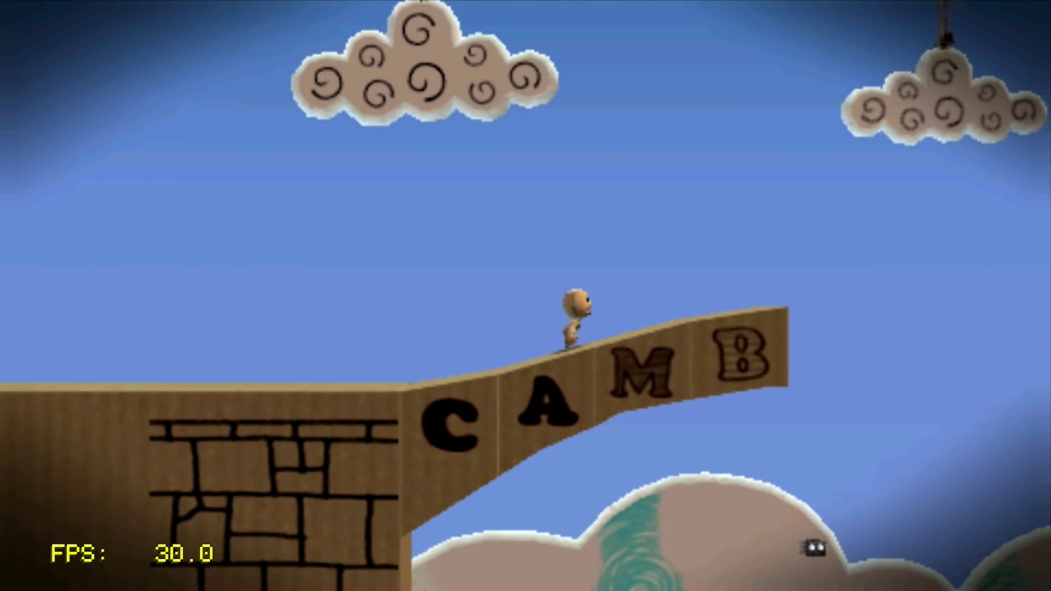
{"action": "key", "text": "Right"}
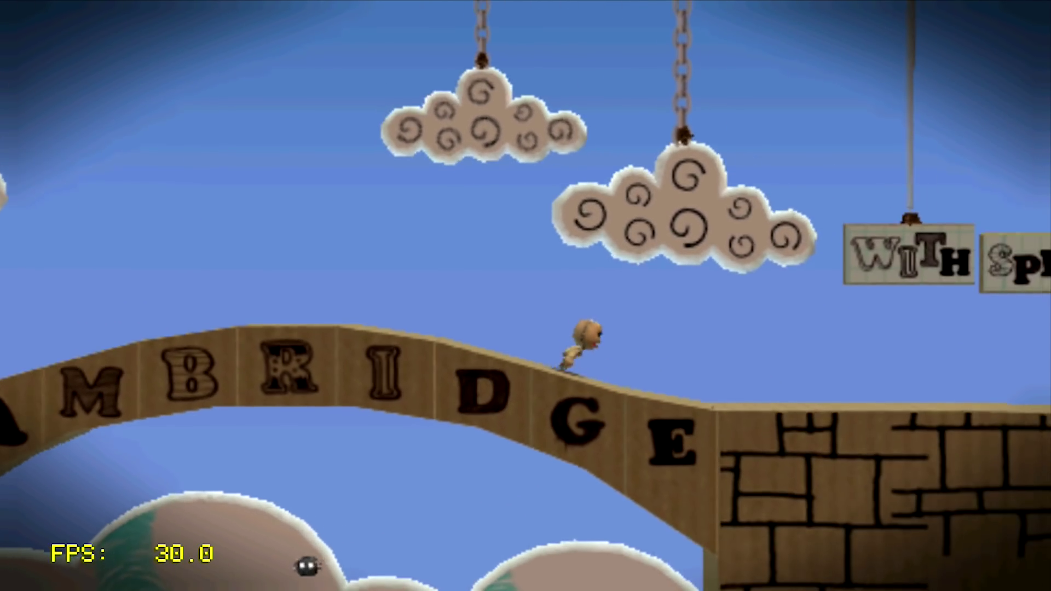
{"action": "key", "text": "x"}
{"action": "key", "text": "Right"}
{"action": "key", "text": "x"}
{"action": "key", "text": "Right"}
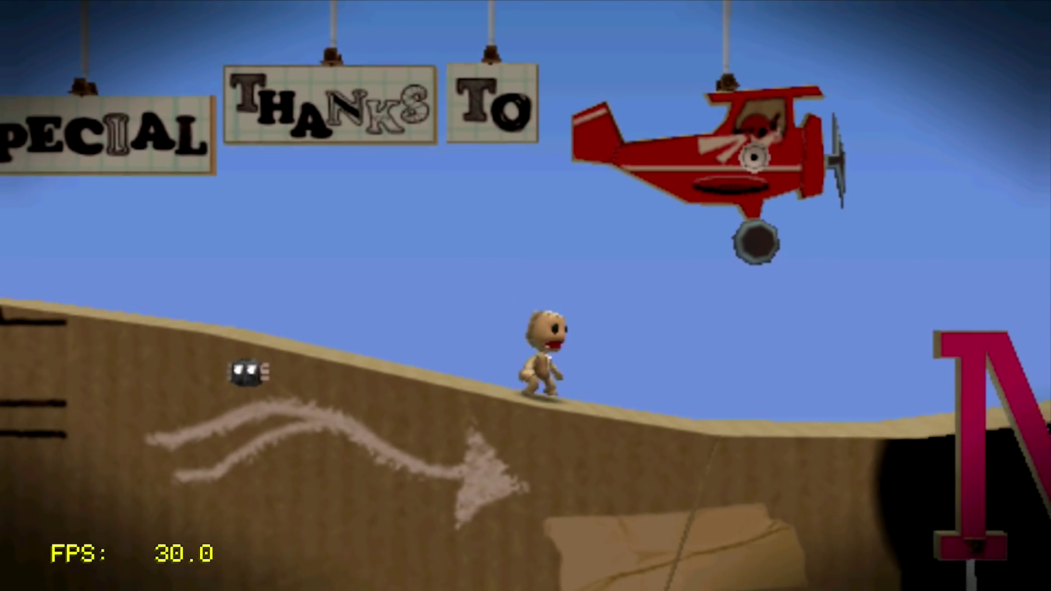
{"action": "key", "text": "Right"}
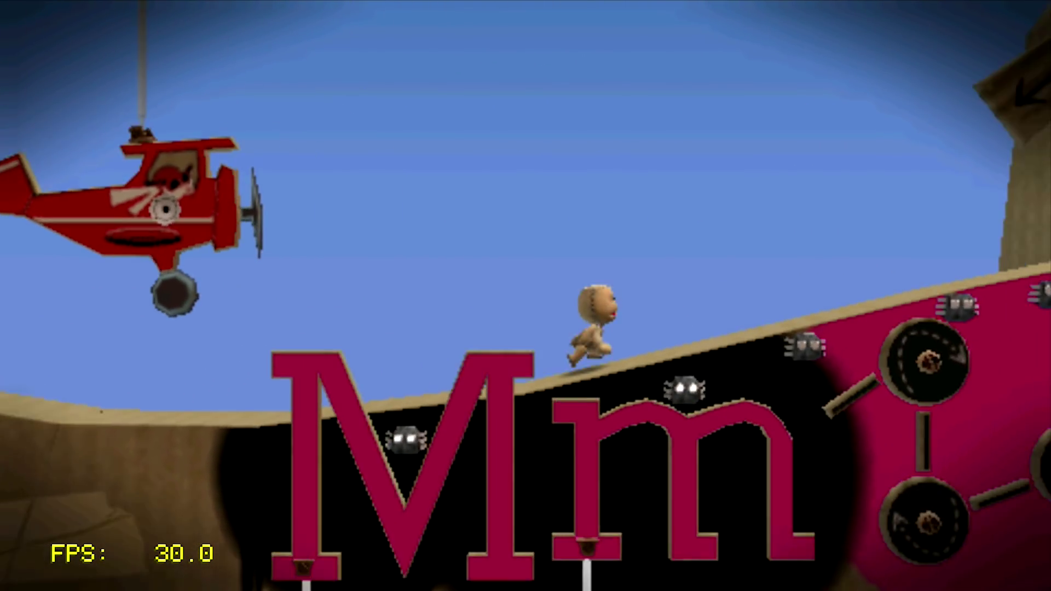
{"action": "key", "text": "x"}
{"action": "key", "text": "Right"}
{"action": "key", "text": "Right"}
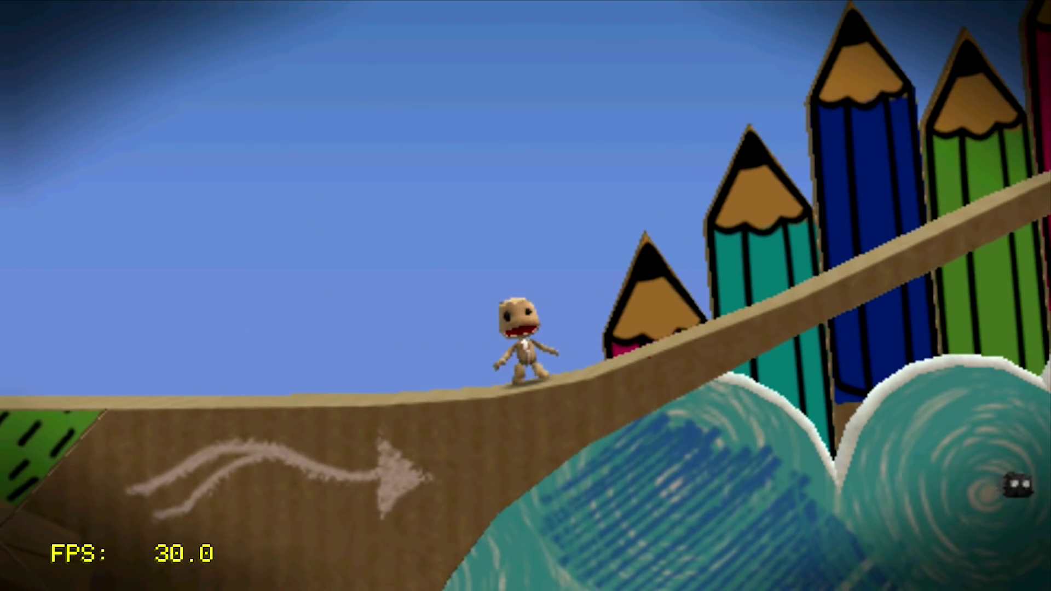
{"action": "key", "text": "Right"}
{"action": "key", "text": "Right"}
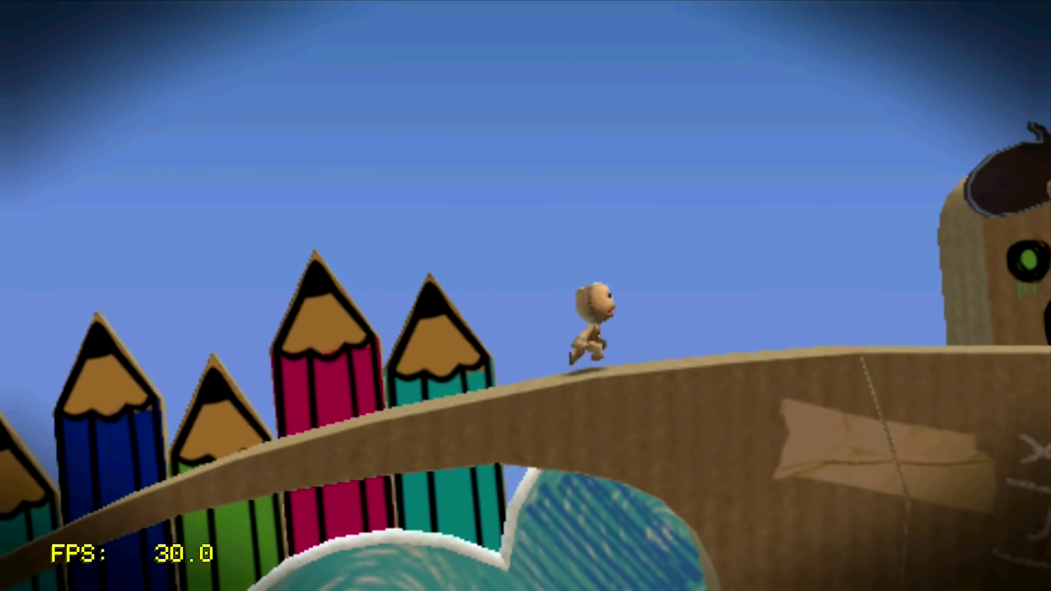
{"action": "key", "text": "Right"}
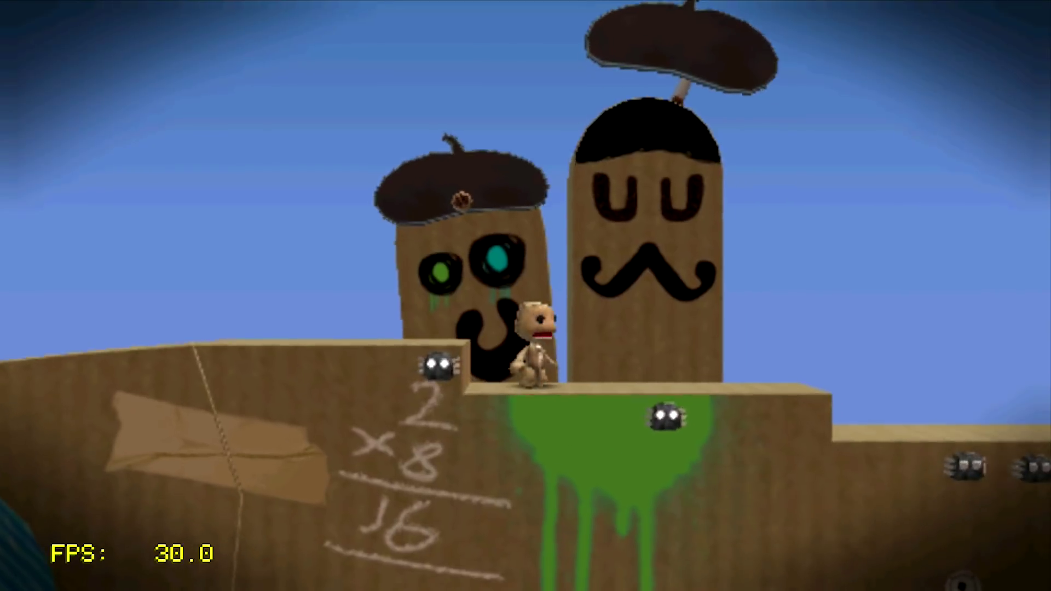
{"action": "key", "text": "Right"}
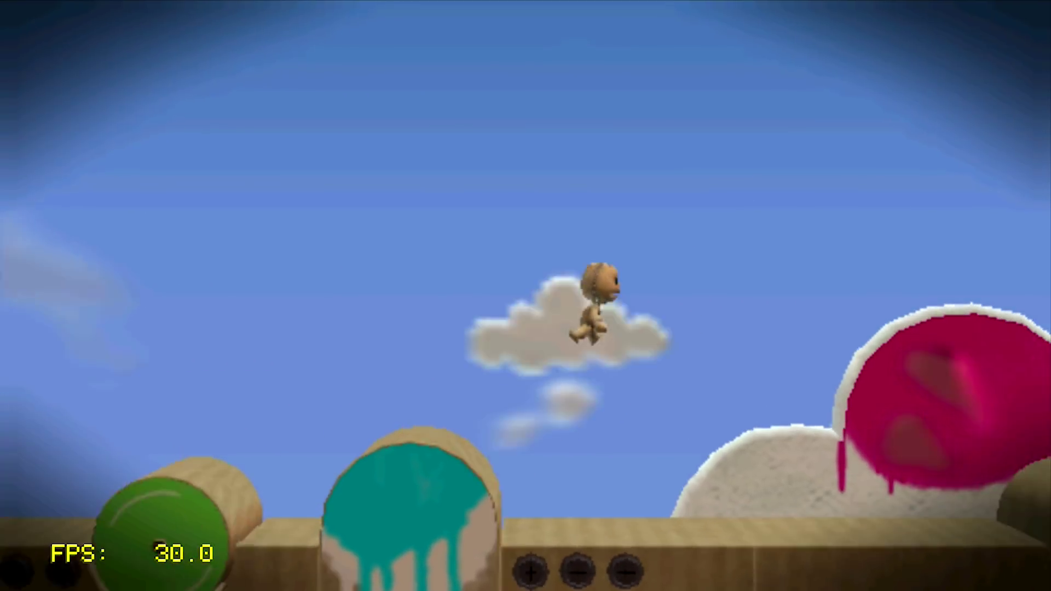
{"action": "key", "text": "Right"}
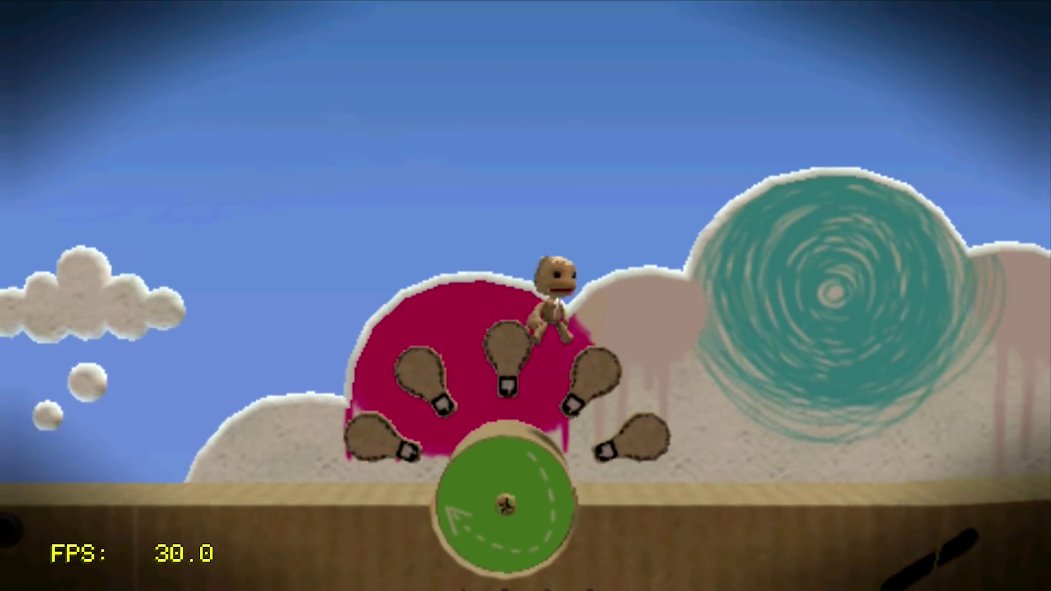
{"action": "key", "text": "Right"}
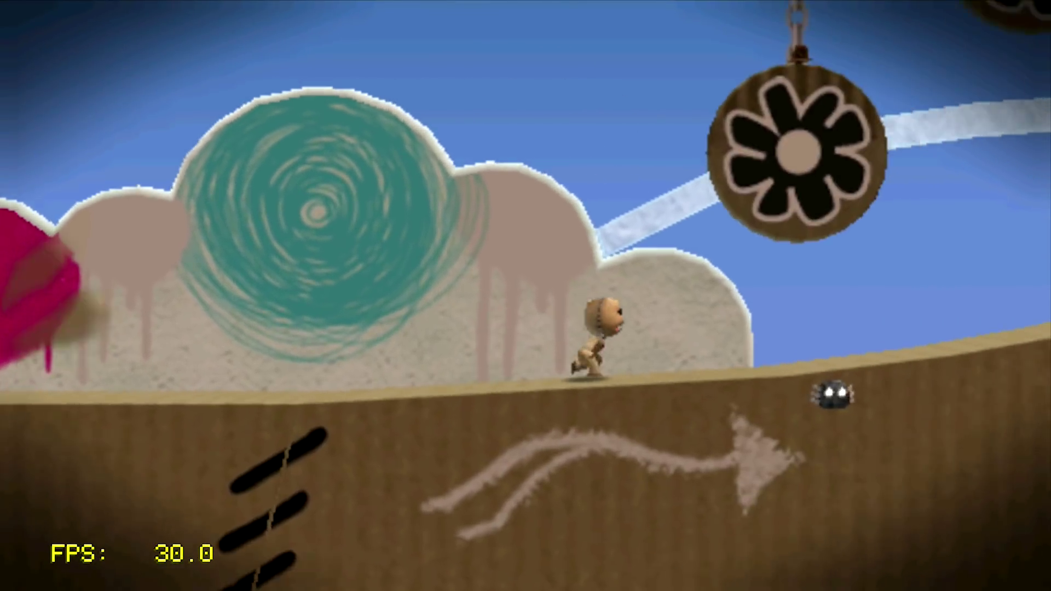
{"action": "key", "text": "Right"}
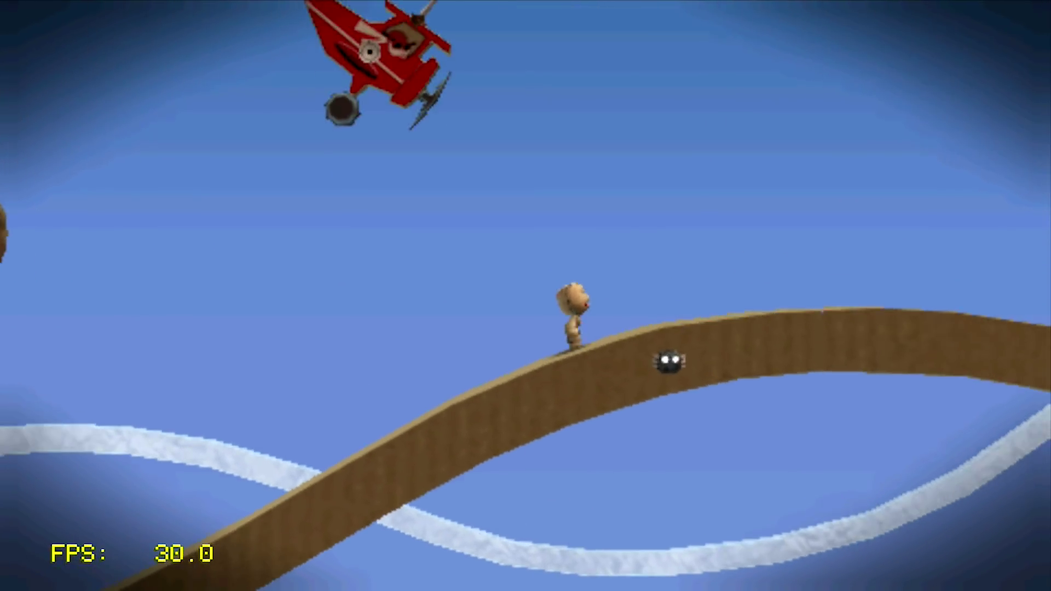
{"action": "key", "text": "Right"}
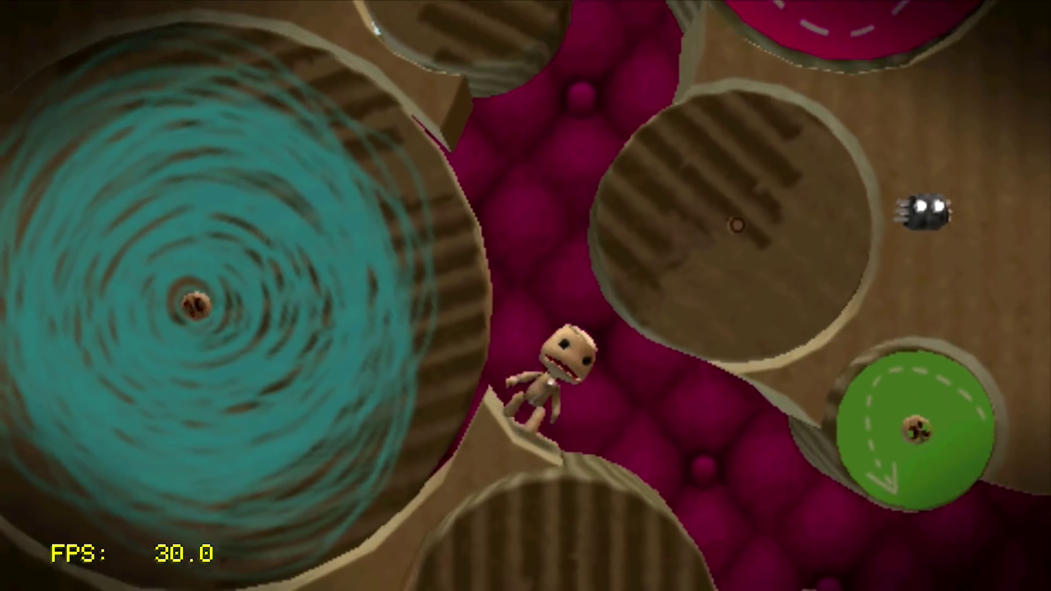
{"action": "key", "text": "Right"}
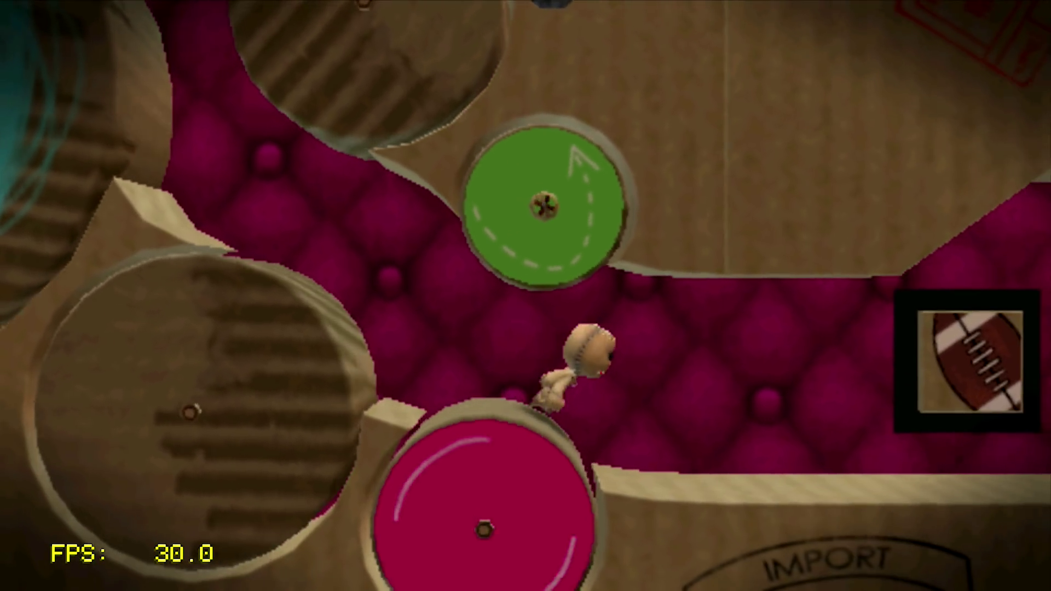
{"action": "key", "text": "x"}
{"action": "key", "text": "Right"}
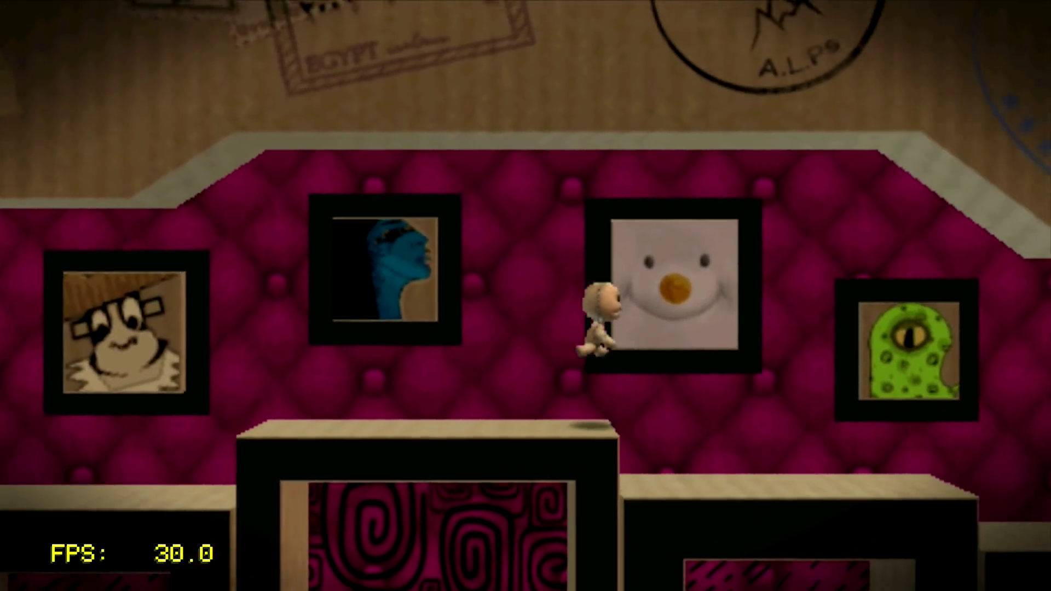
{"action": "key", "text": "Right"}
{"action": "key", "text": "x"}
{"action": "key", "text": "x"}
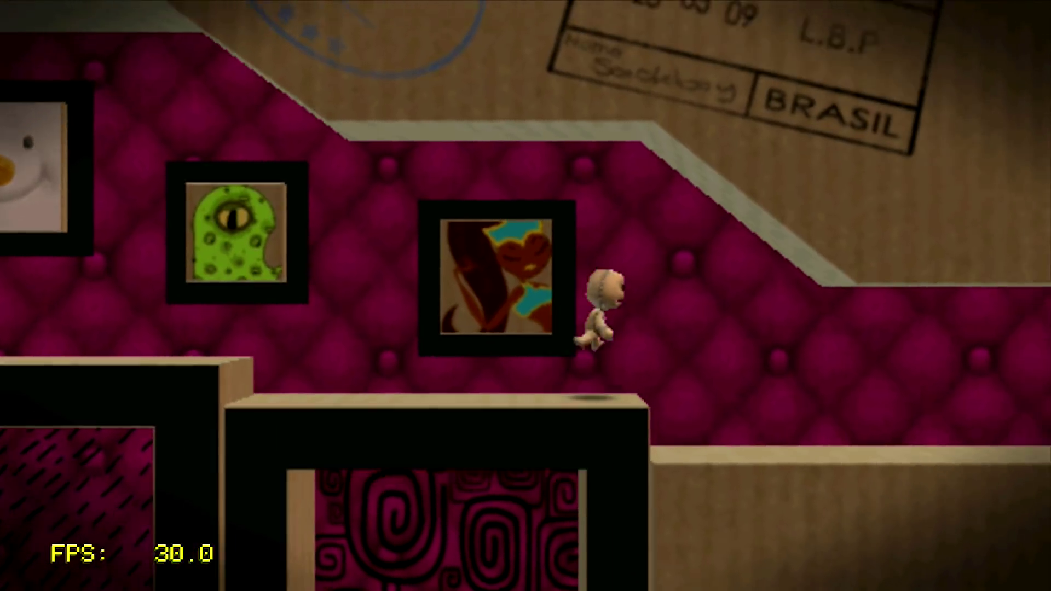
{"action": "key", "text": "Right"}
{"action": "key", "text": "x"}
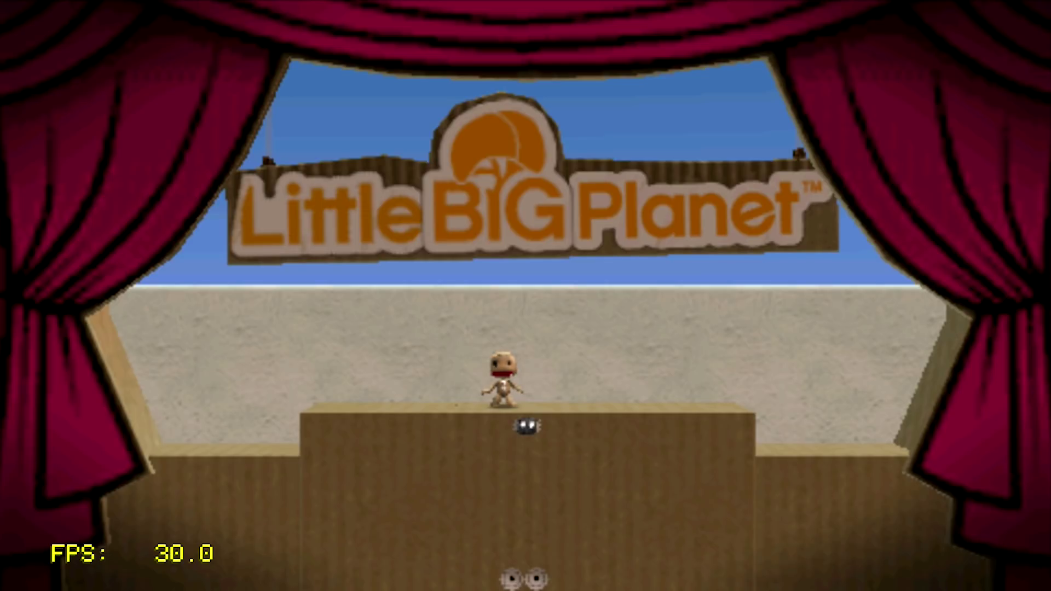
{"action": "key", "text": "space"}
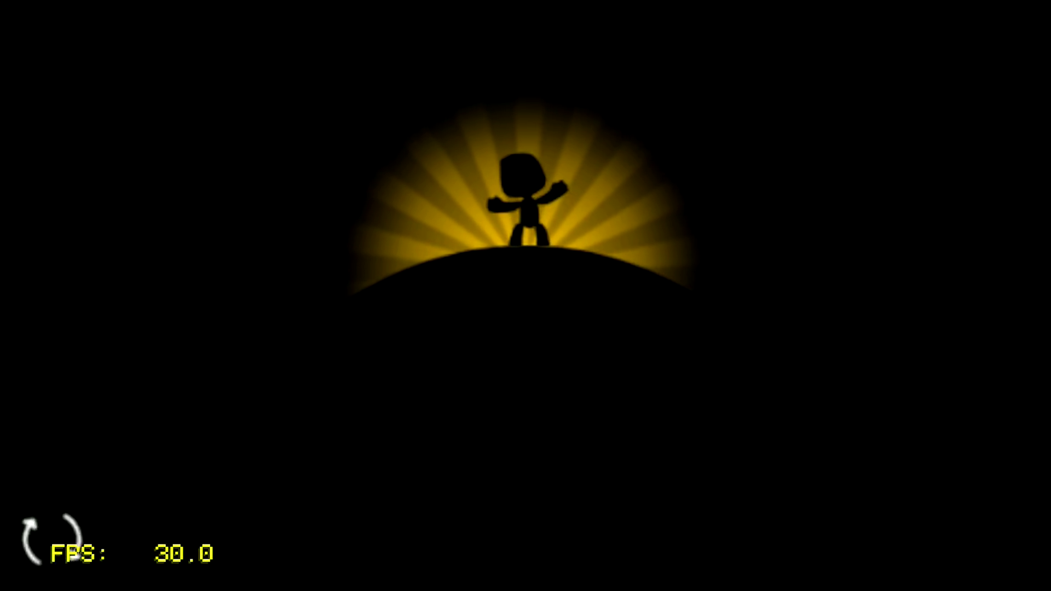